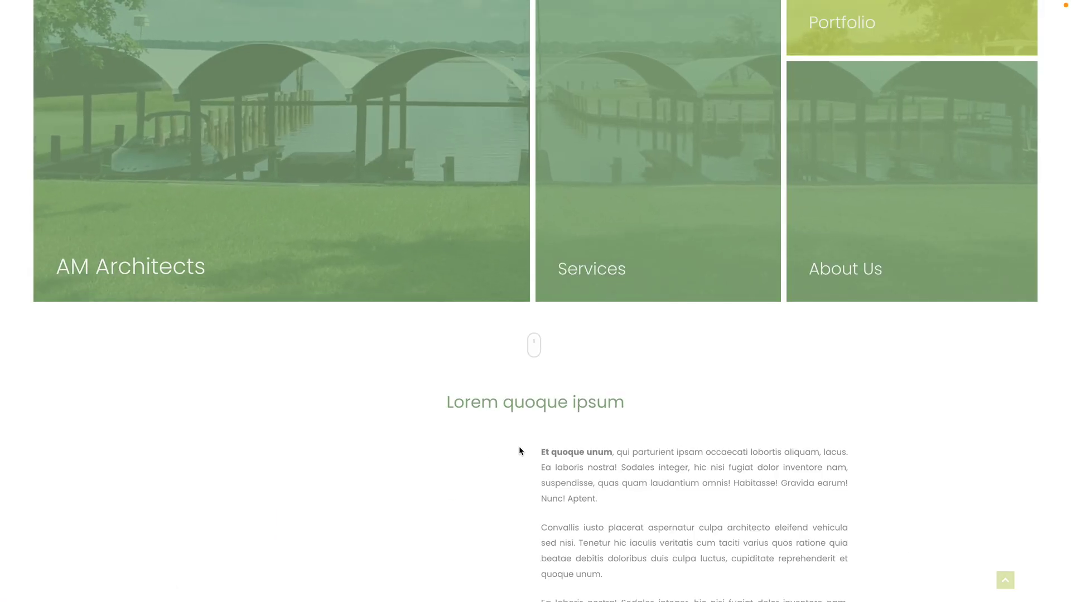
Examine the finished AM Architects home page from its tile header to its footer, including the full-screen navigation menu.
{"action": "scroll", "coordinate": [520, 451], "scroll_direction": "down", "scroll_amount": 2}
{"action": "scroll", "coordinate": [519, 451], "scroll_direction": "down", "scroll_amount": 10}
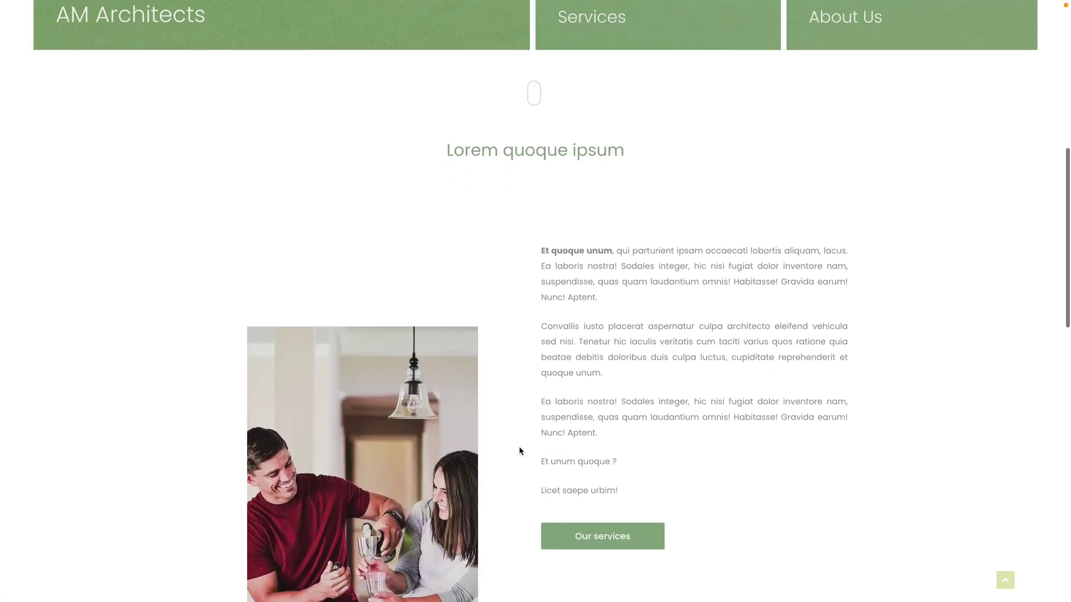
{"action": "scroll", "coordinate": [519, 450], "scroll_direction": "down", "scroll_amount": 3}
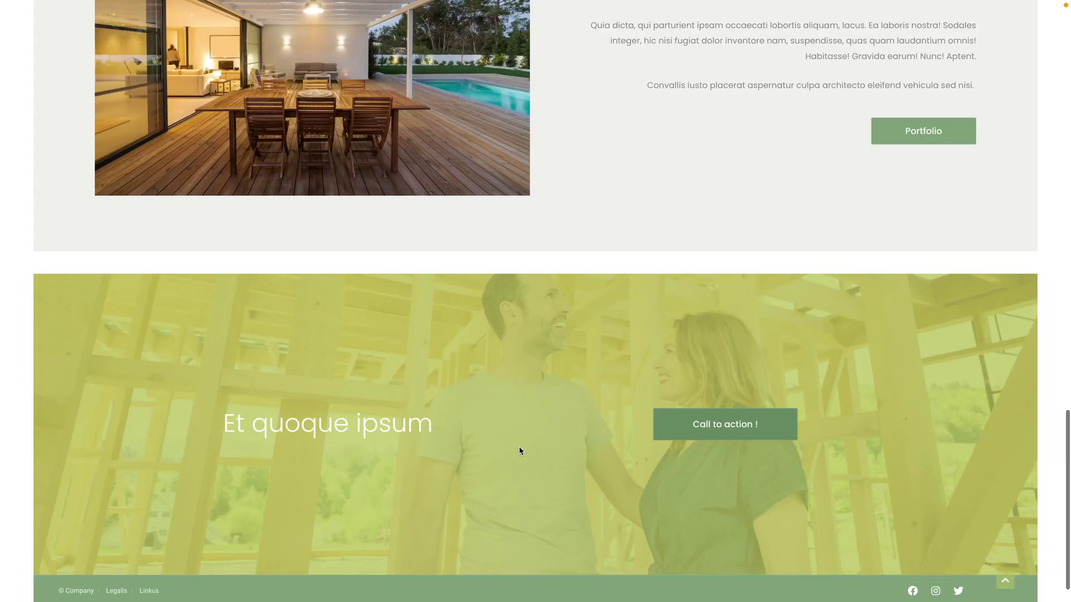
{"action": "scroll", "coordinate": [519, 449], "scroll_direction": "up", "scroll_amount": 20}
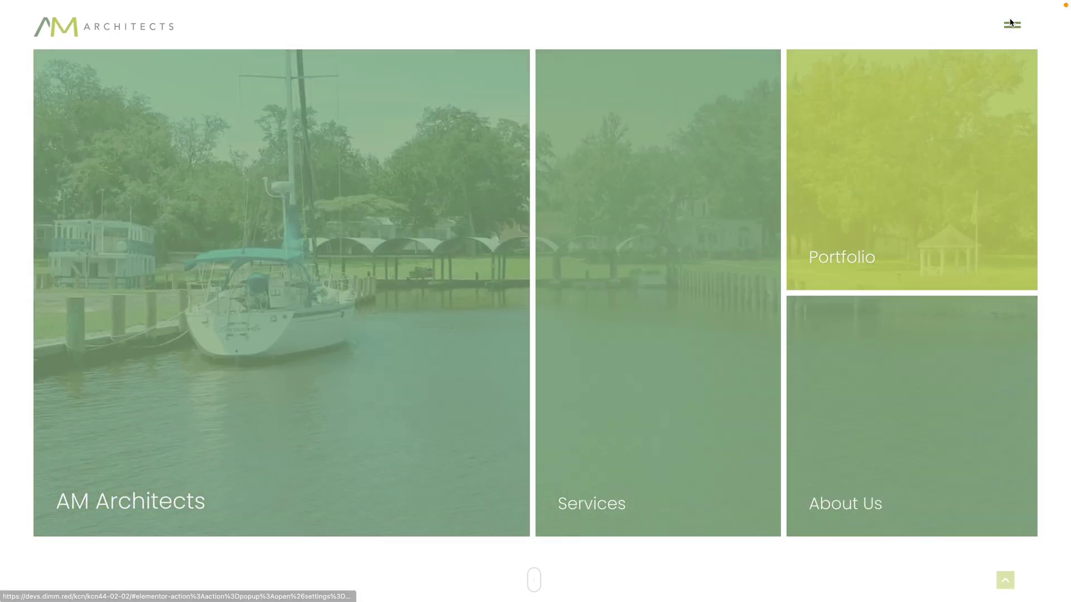
{"action": "left_click", "coordinate": [1012, 26]}
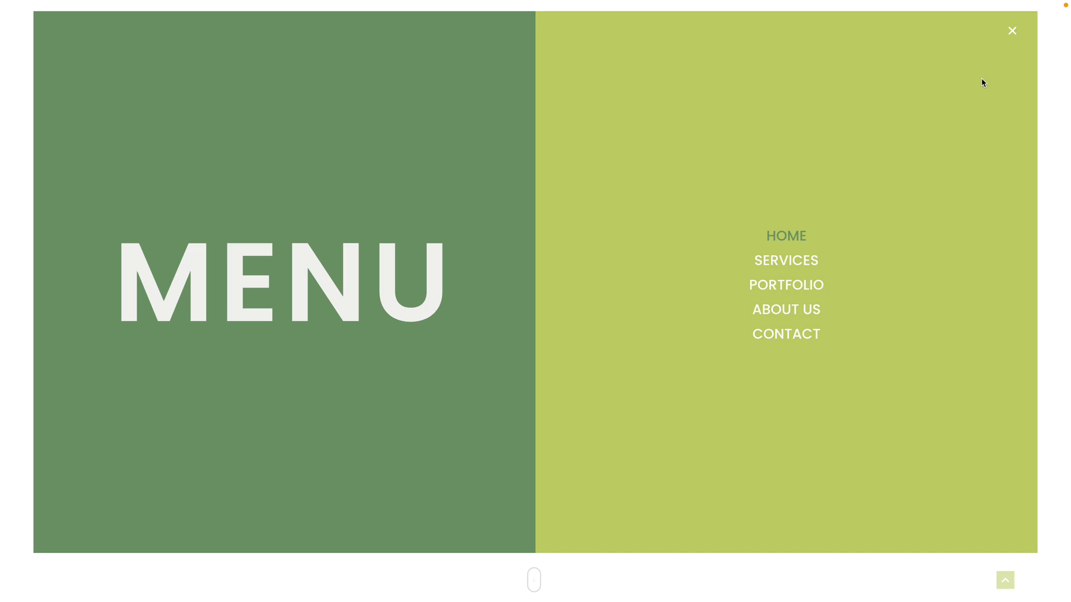
{"action": "left_click", "coordinate": [1012, 32]}
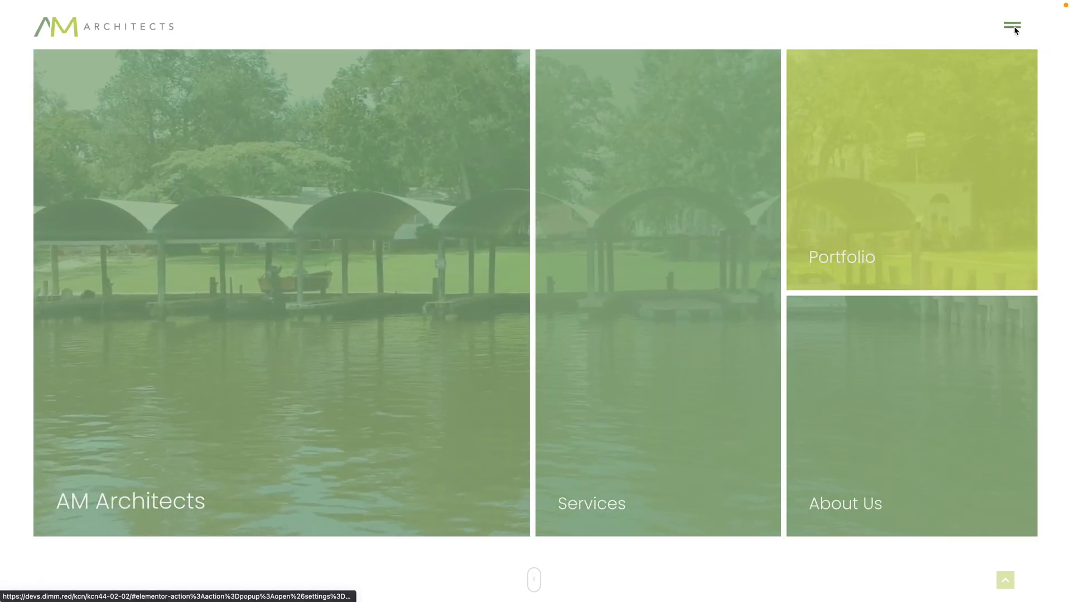
{"action": "left_click", "coordinate": [1013, 28]}
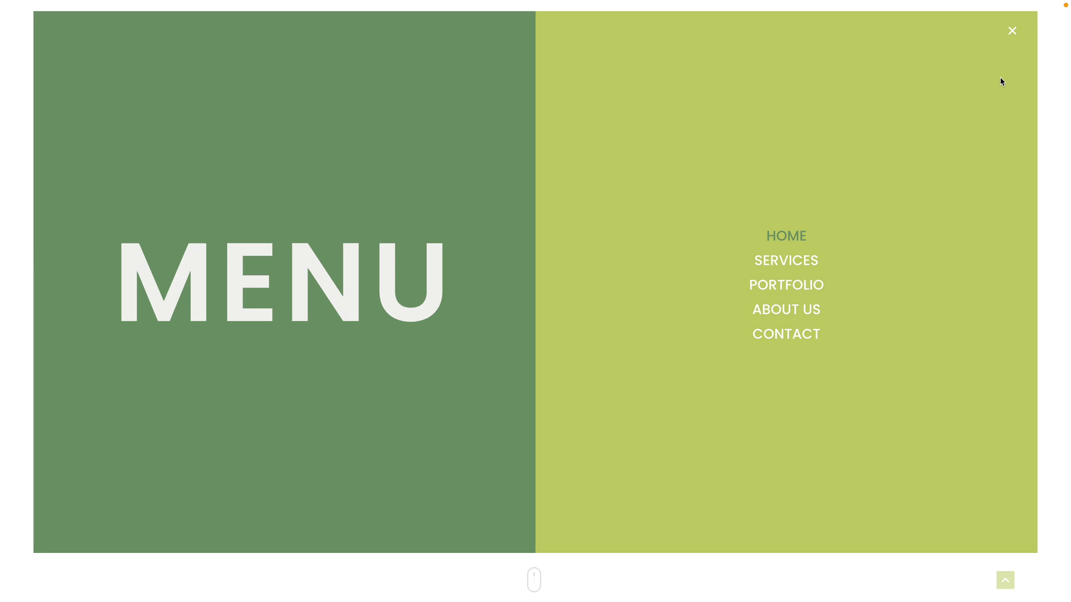
{"action": "left_click", "coordinate": [1012, 31]}
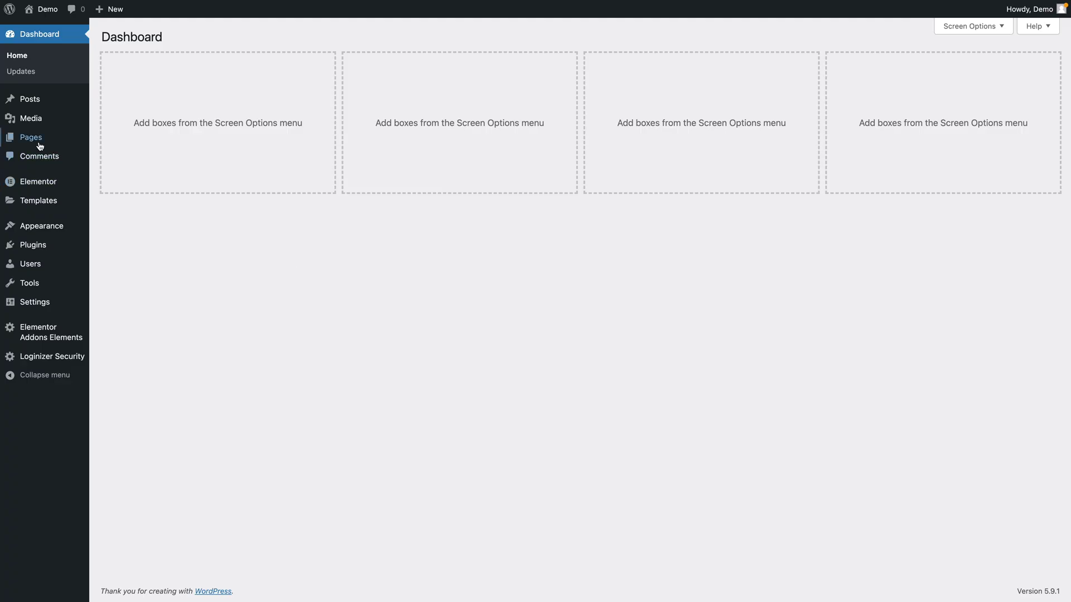
Create and publish a new WordPress page titled "My Home", and open it for editing with Elementor.
{"action": "mouse_move", "coordinate": [35, 141]}
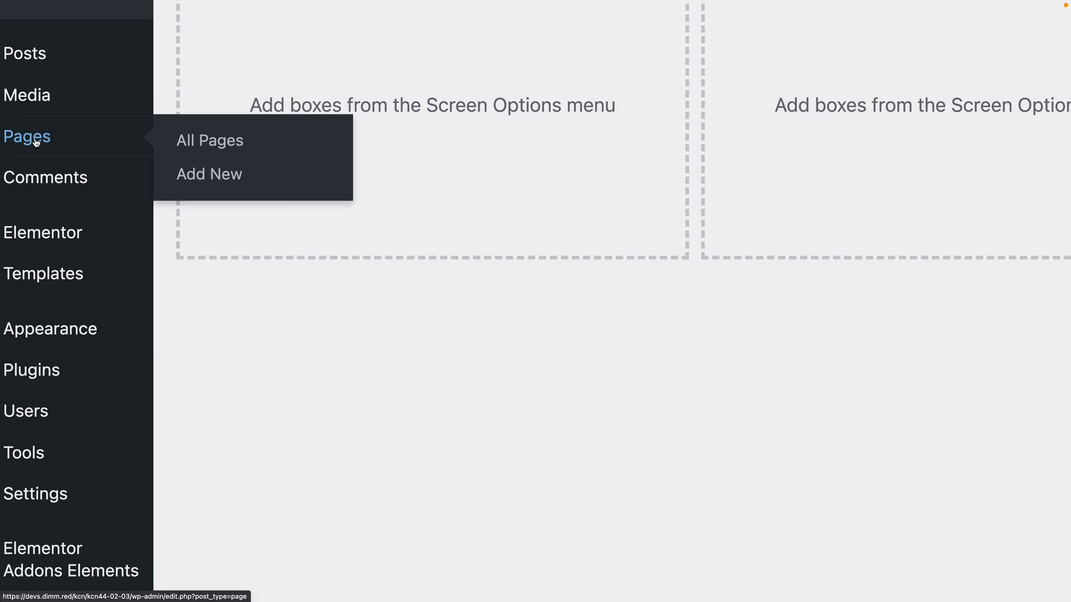
{"action": "left_click", "coordinate": [243, 179]}
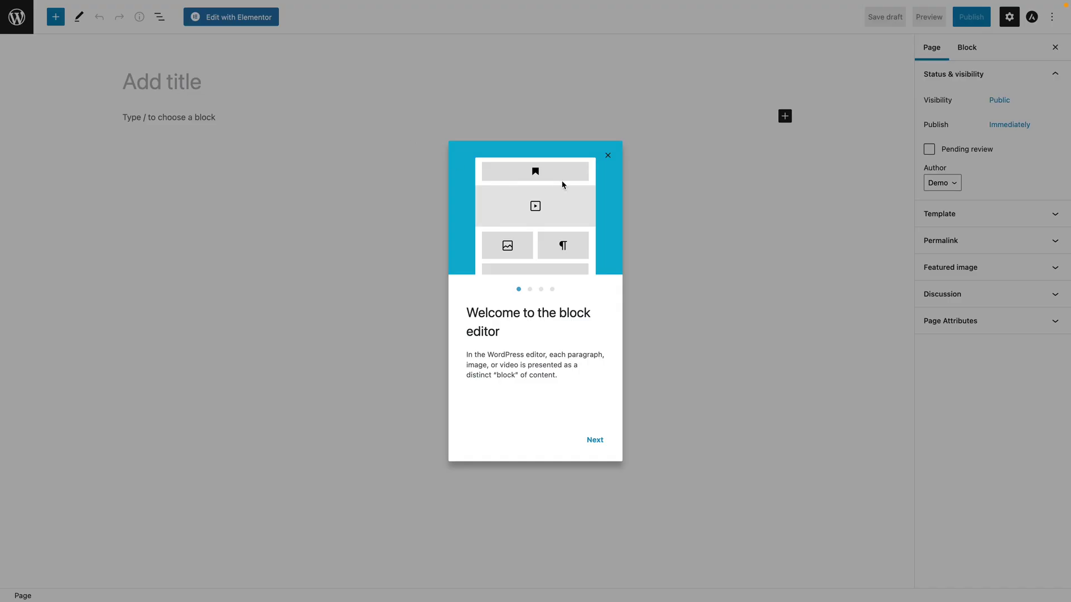
{"action": "left_click", "coordinate": [607, 154]}
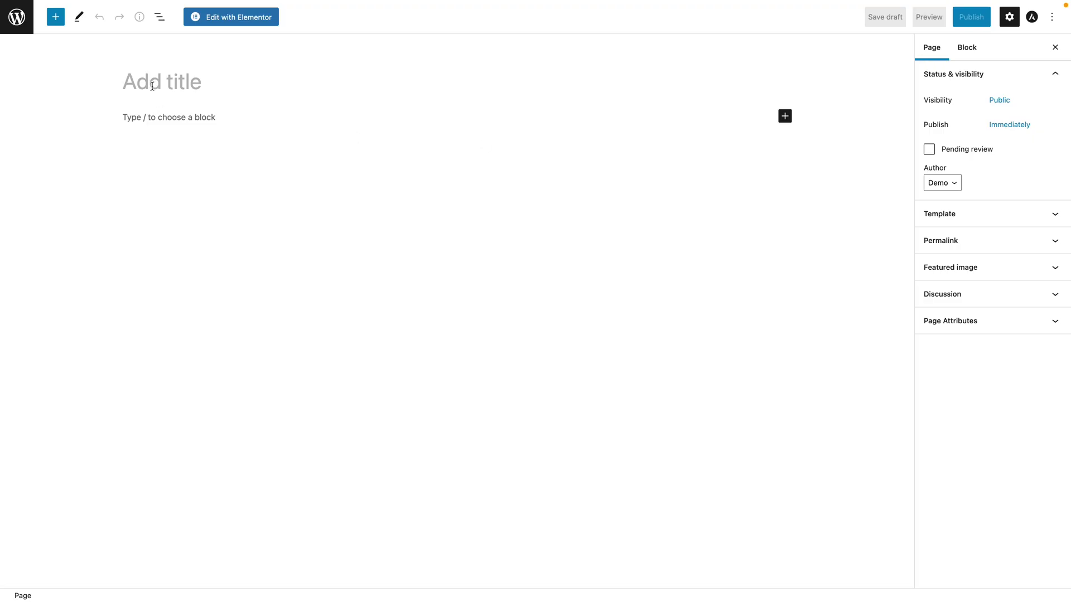
{"action": "type", "text": "My Home"}
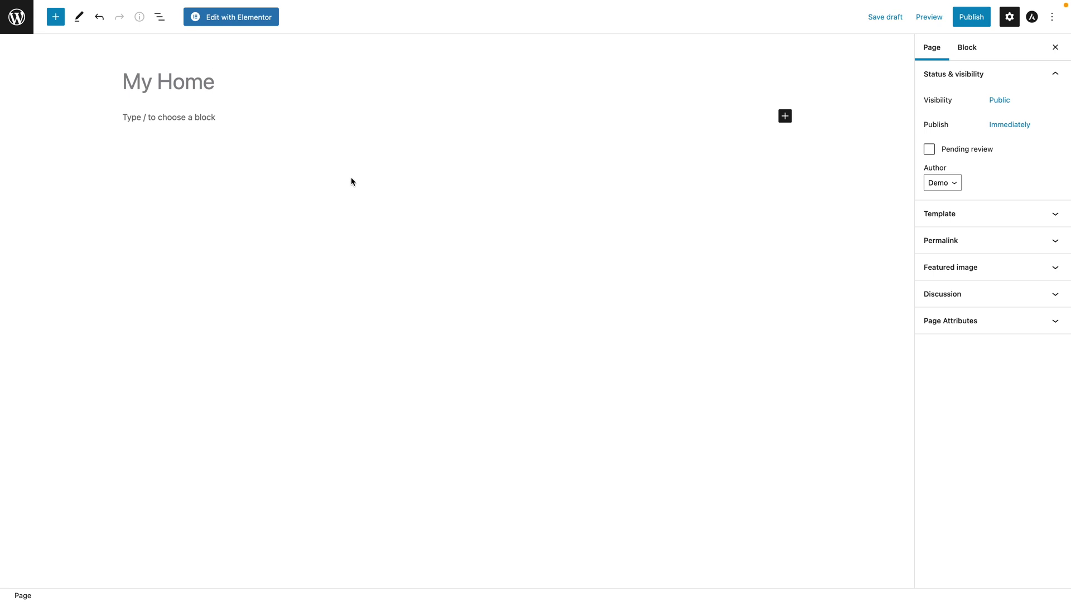
{"action": "left_click", "coordinate": [962, 27]}
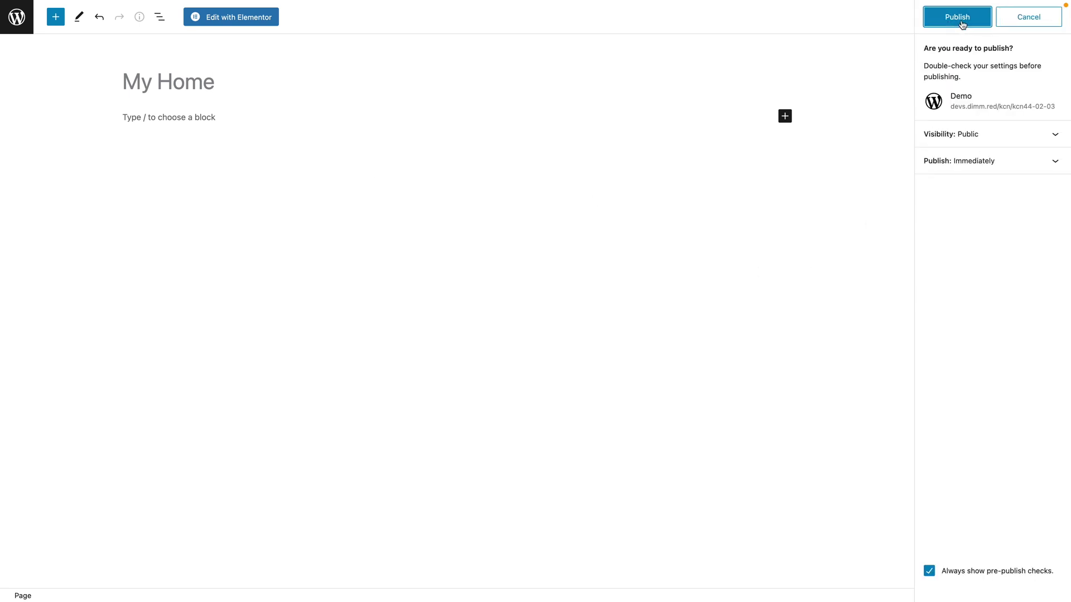
{"action": "left_click", "coordinate": [960, 24]}
{"action": "left_click", "coordinate": [228, 17]}
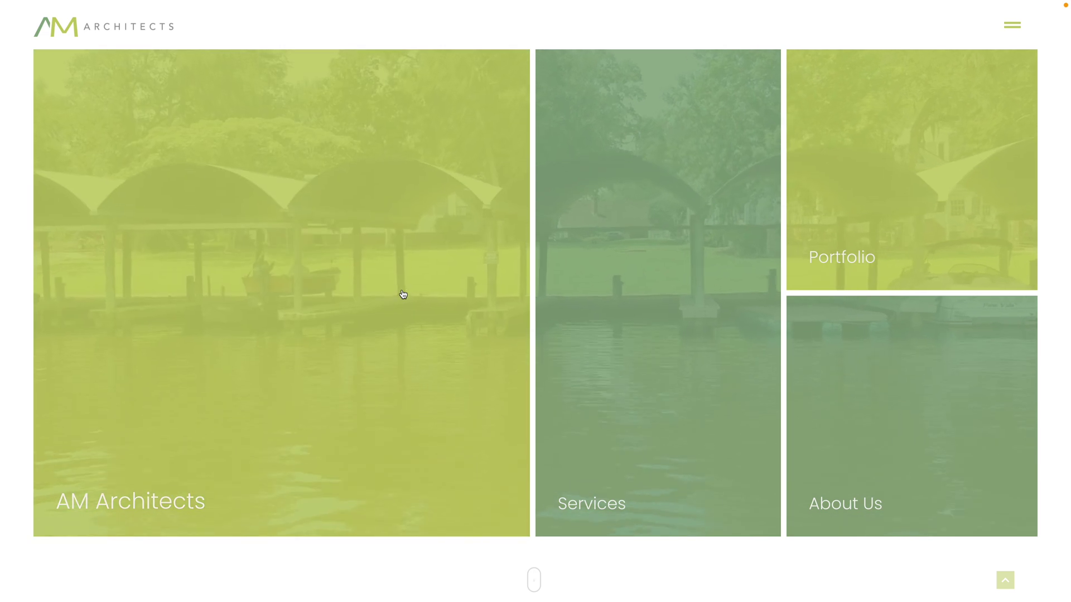
{"action": "scroll", "coordinate": [448, 406], "scroll_direction": "down", "scroll_amount": 10}
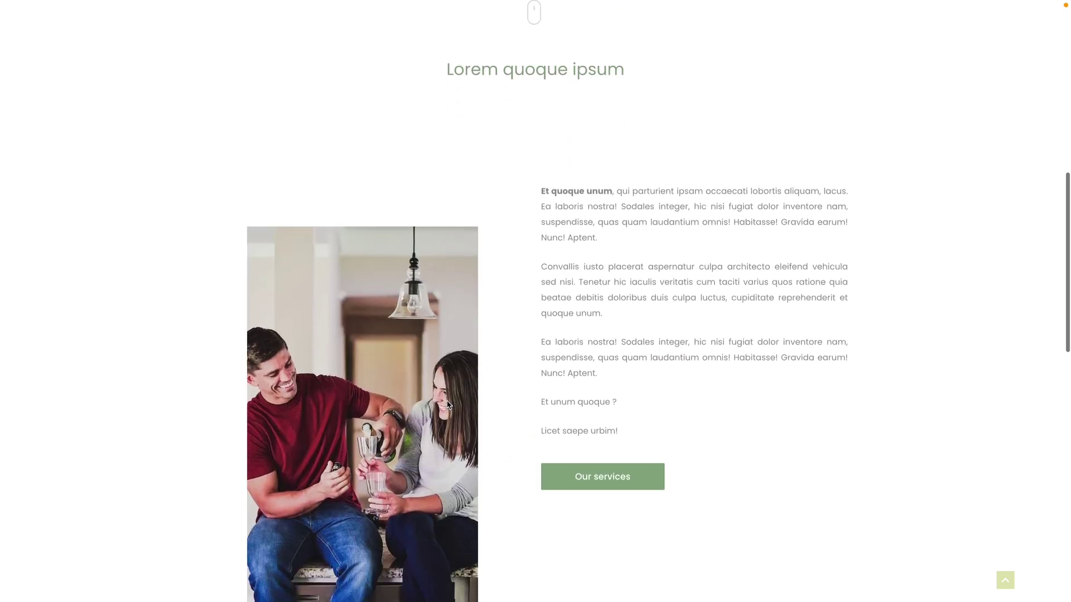
{"action": "scroll", "coordinate": [446, 404], "scroll_direction": "up", "scroll_amount": 10}
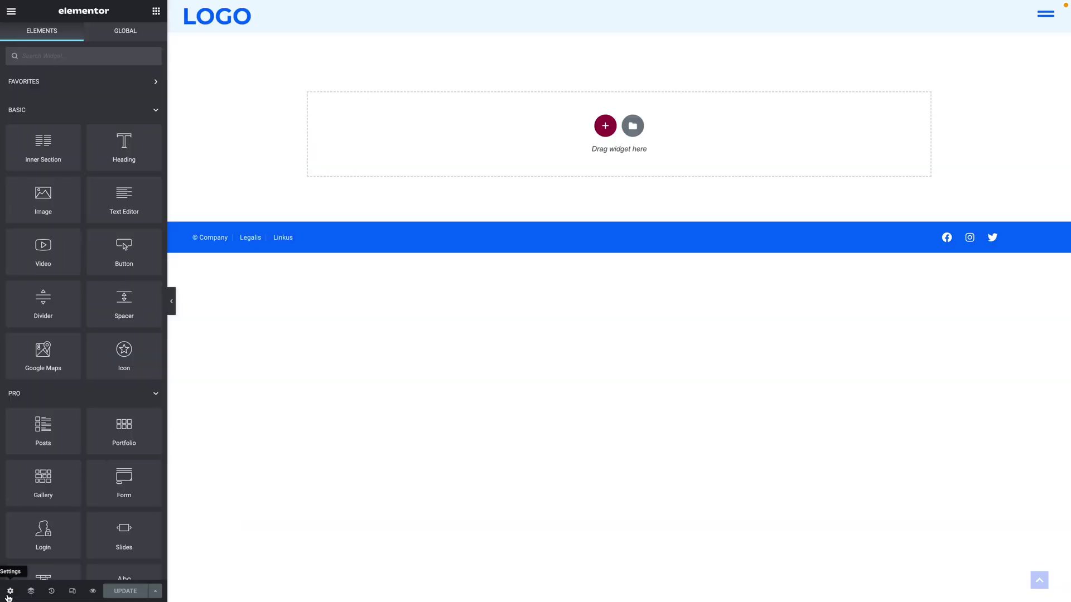
Add the media-query CSS that sets responsive page margins, starting at 20px for max-width 767px, to this page's custom CSS.
{"action": "left_click", "coordinate": [9, 592]}
{"action": "left_click", "coordinate": [137, 40]}
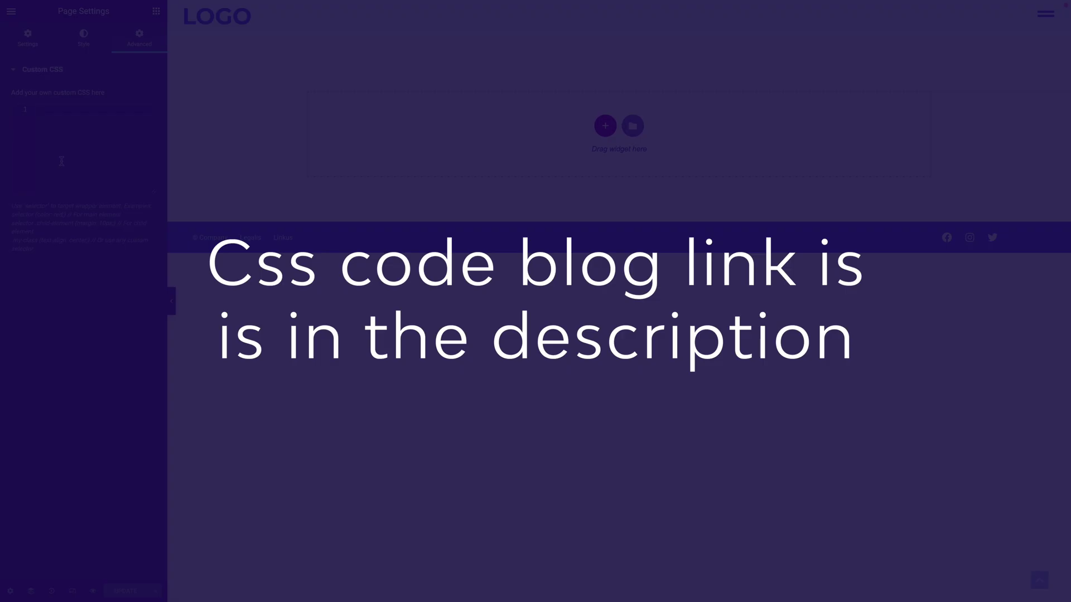
{"action": "type", "text": "/* MEDIA QUERIES */      @media (max-width: 767px) {       selector {margin: 20px;}     }       @media screen and (min-width: 768px) and (max-width: 1400px) {       selector {margin: 20px 40px 40px;}     }  @media screen and (min-width: 1401px) and (max-width: 1440px) {       selector {margin: 20px 40px 40px;}     }      @media (min-width: 1441px) {       selector {margin: 20px 60px 60px;}     }"}
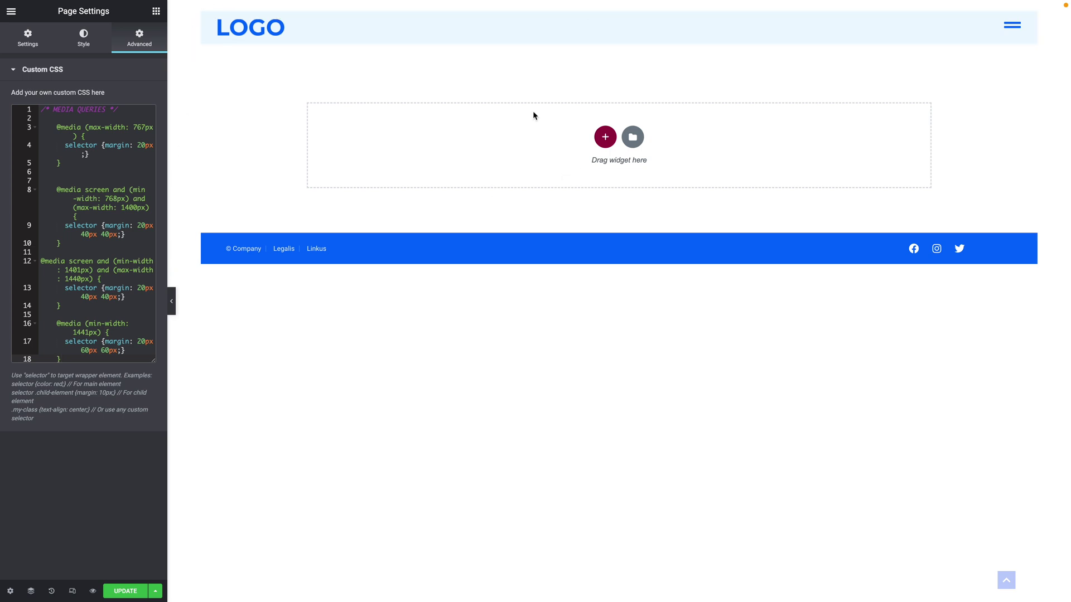
Cut the whole media-query code out of the page's custom CSS and update the page.
{"action": "left_click", "coordinate": [117, 182]}
{"action": "key", "text": "ctrl+a"}
{"action": "key", "text": "ctrl+c"}
{"action": "key", "text": "BackSpace"}
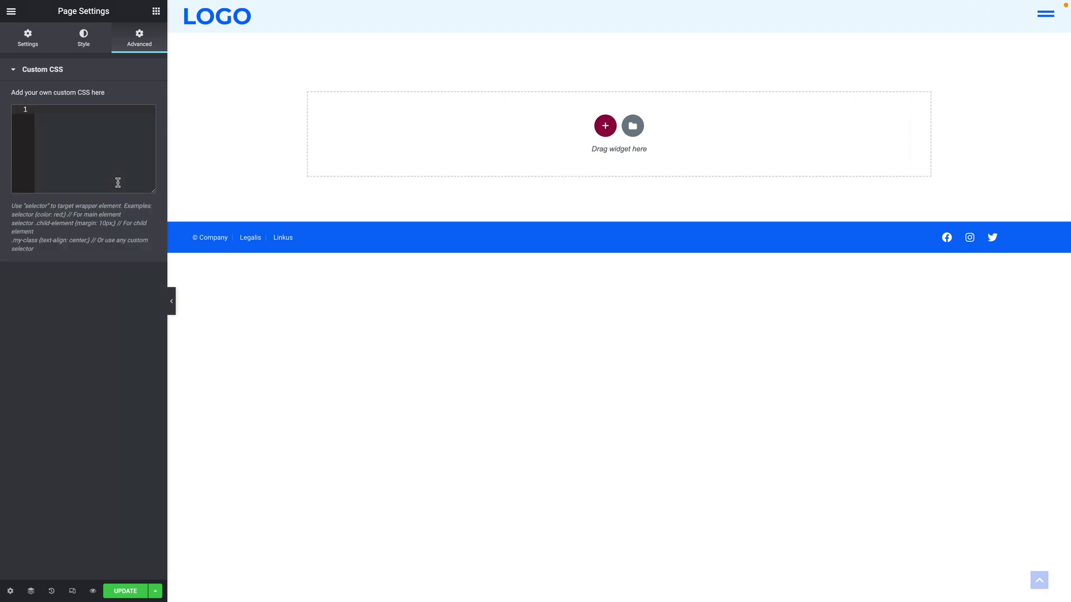
{"action": "left_click", "coordinate": [400, 405]}
{"action": "left_click", "coordinate": [125, 591]}
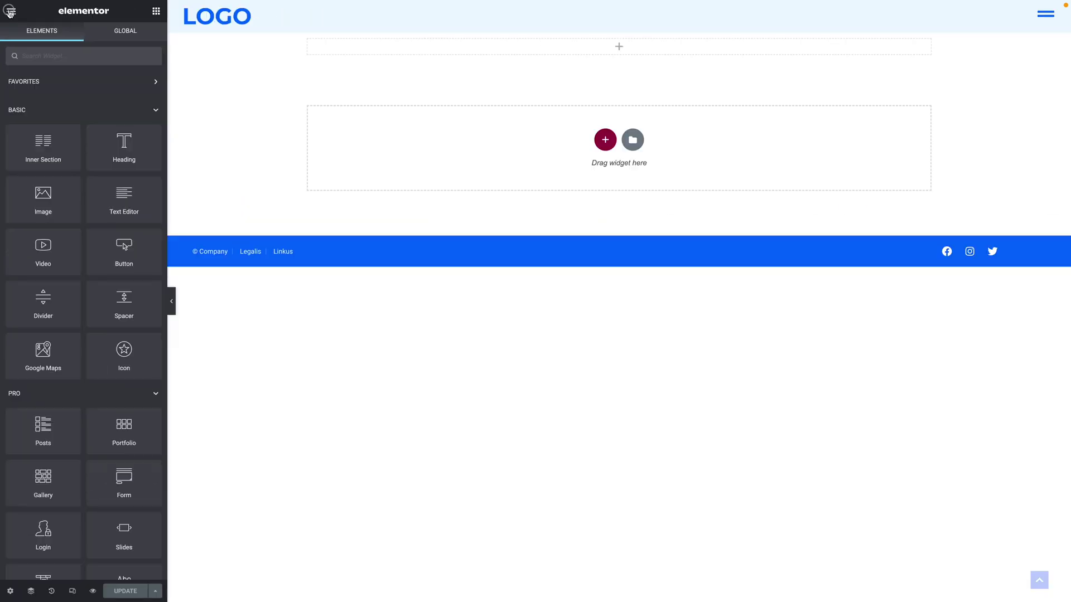
Paste the media-query margin code into the site-wide custom CSS in Site Settings, update, and return to the page editor.
{"action": "left_click", "coordinate": [10, 12]}
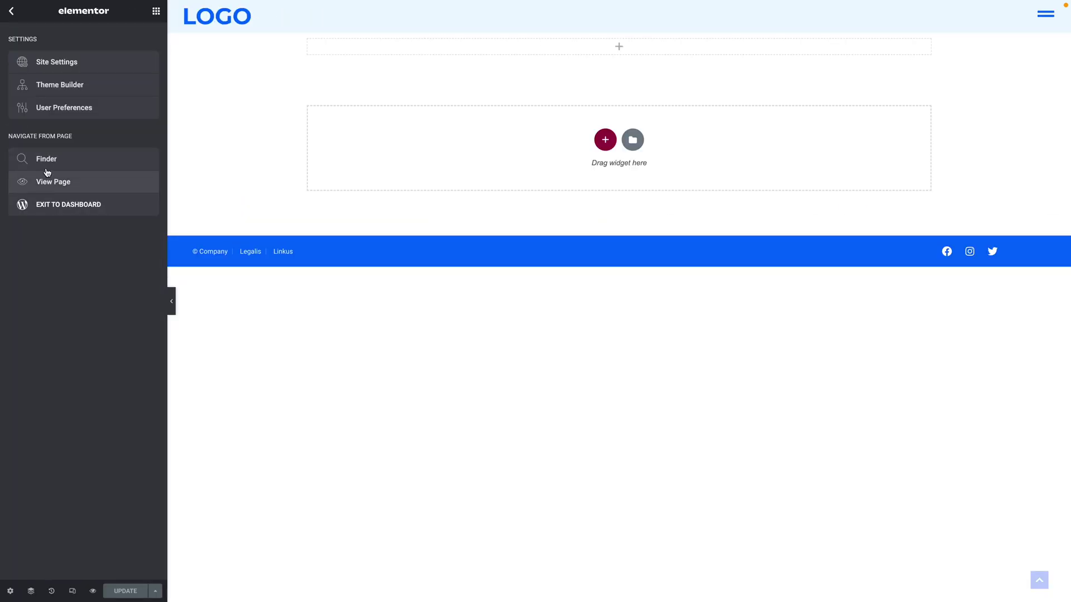
{"action": "left_click", "coordinate": [58, 67]}
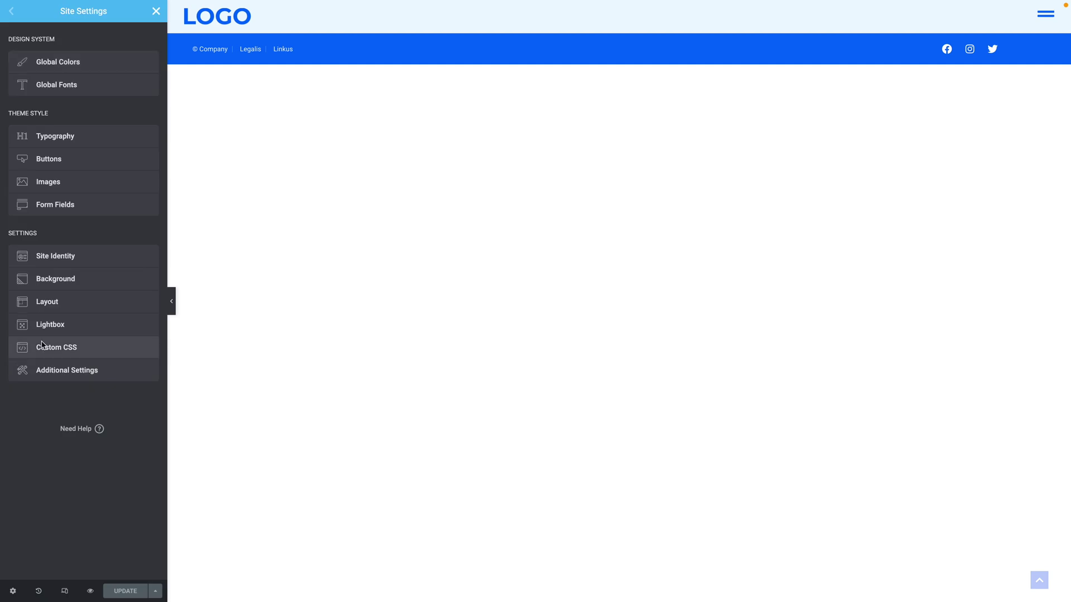
{"action": "left_click", "coordinate": [64, 347]}
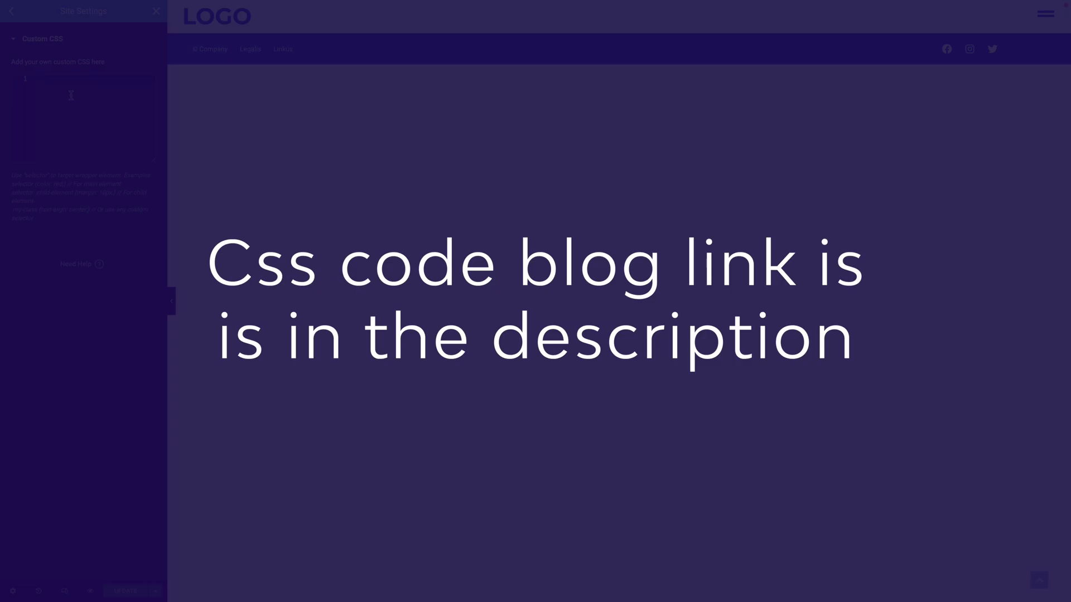
{"action": "key", "text": "ctrl+v"}
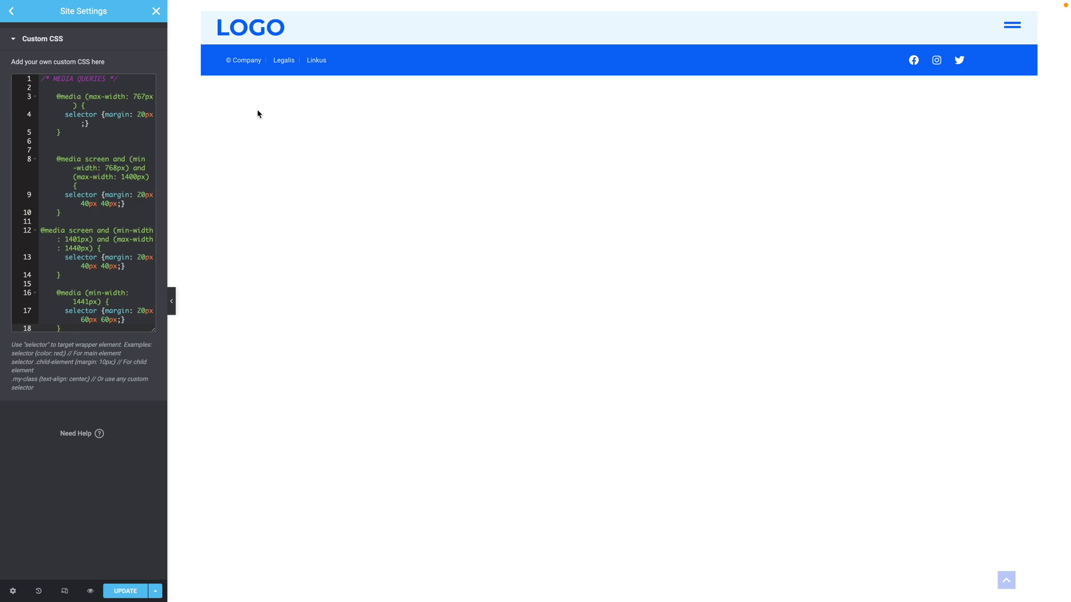
{"action": "left_click", "coordinate": [126, 591]}
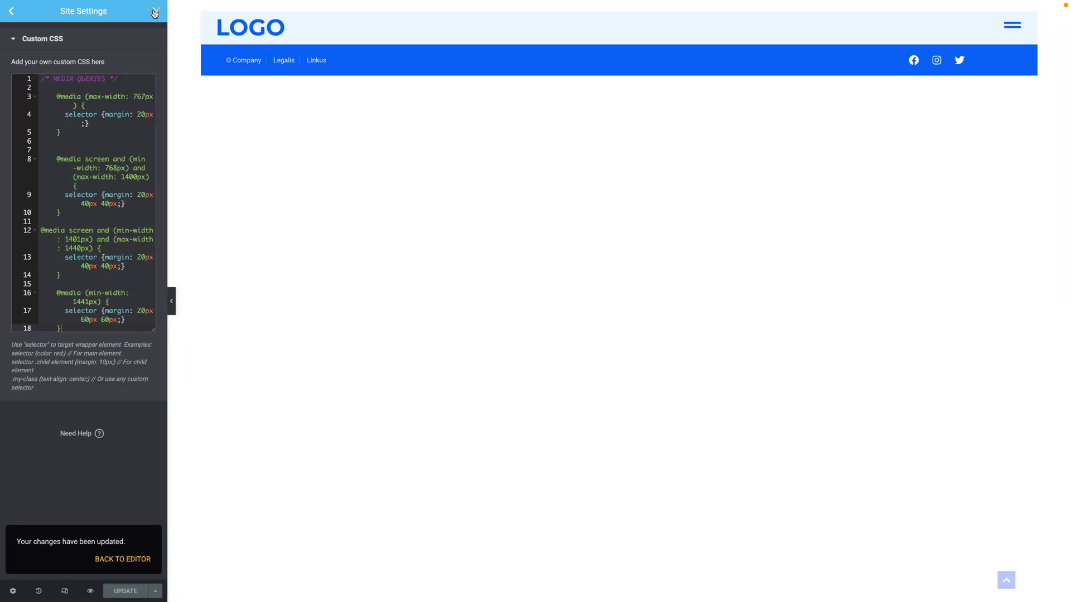
{"action": "left_click", "coordinate": [155, 11]}
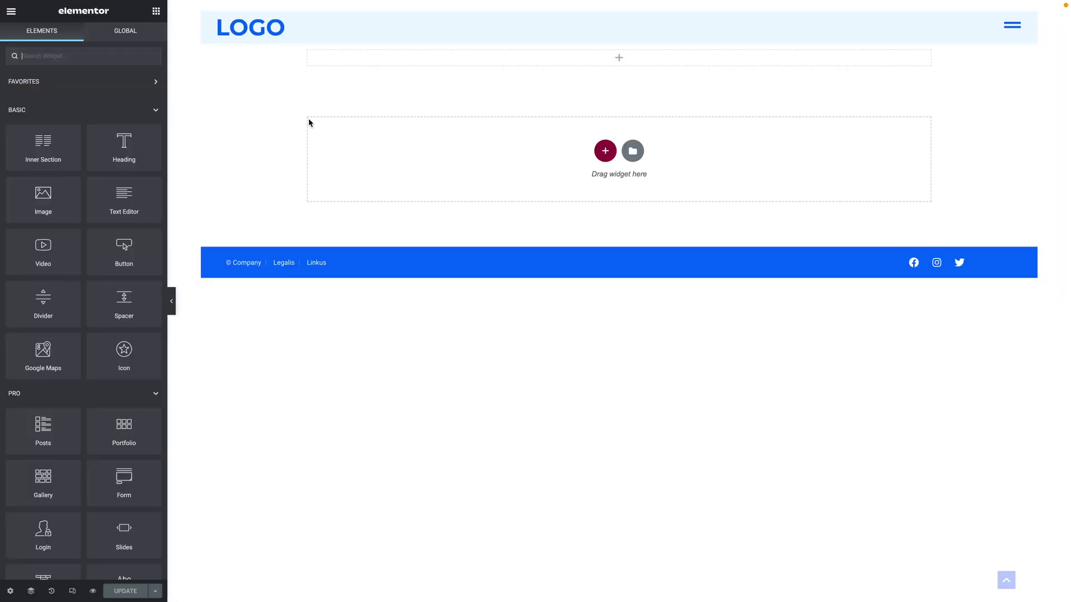
{"action": "left_click", "coordinate": [130, 593]}
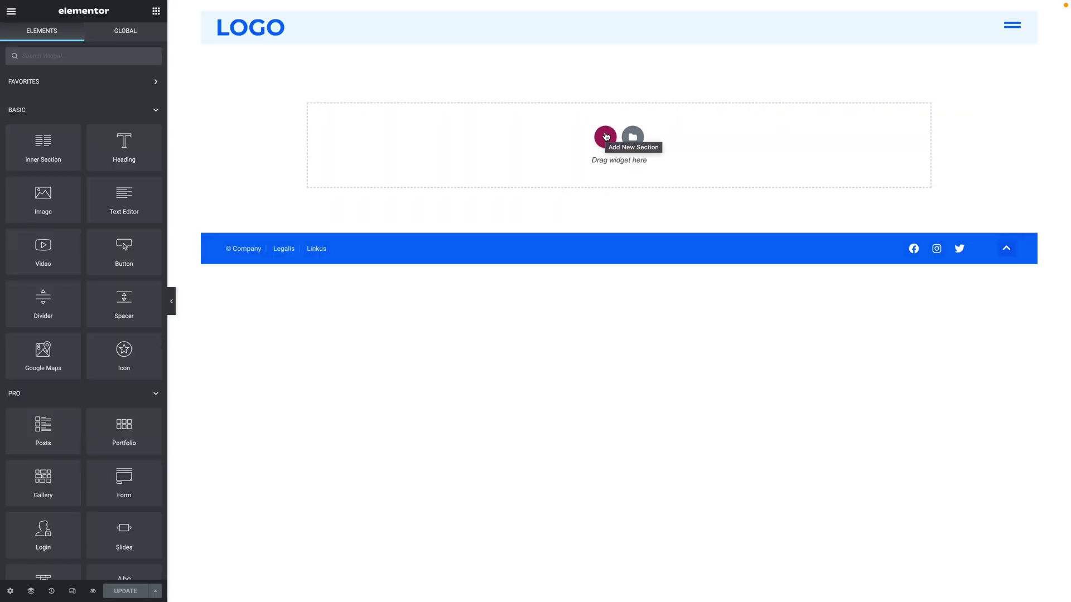
Add a new section with a three-column structure of one half-width column followed by two quarter-width columns.
{"action": "left_click", "coordinate": [606, 136]}
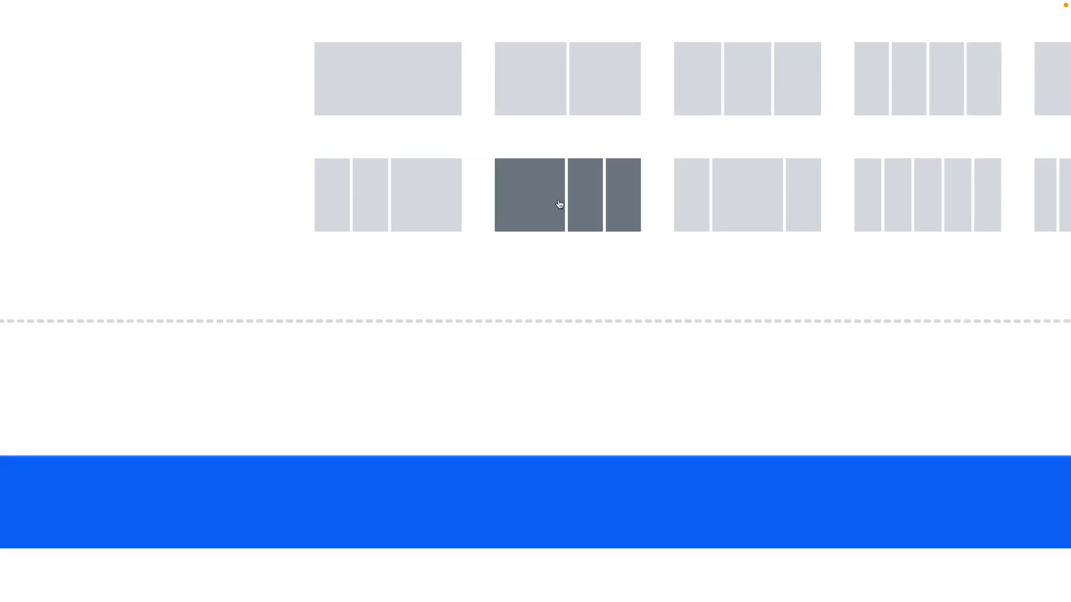
{"action": "left_click", "coordinate": [588, 210]}
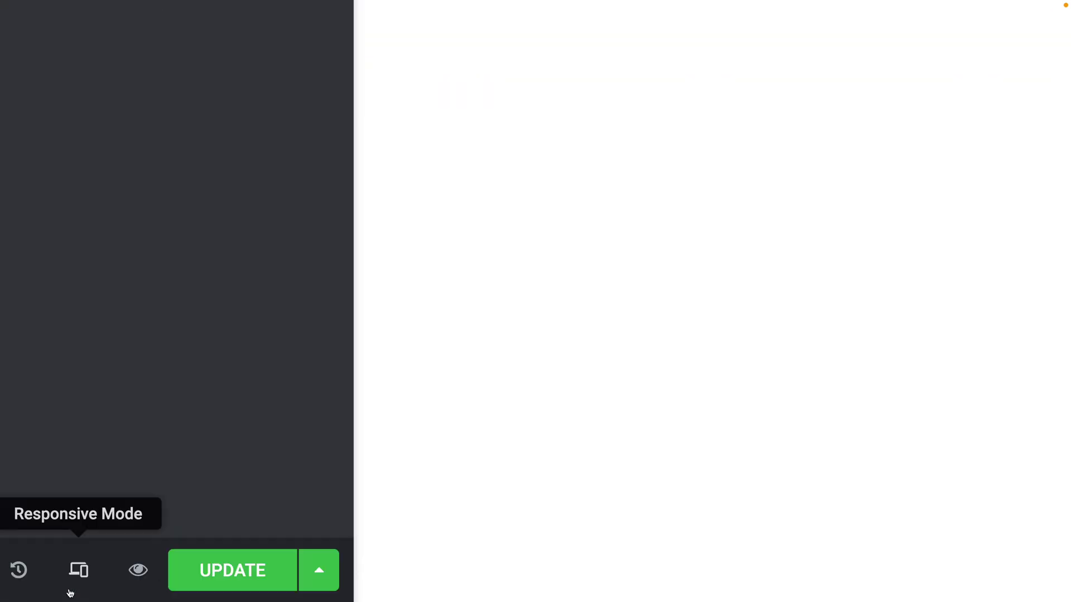
Set all three columns to 100% width in the tablet layout, and check the mobile layout before returning to desktop view.
{"action": "left_click", "coordinate": [70, 593]}
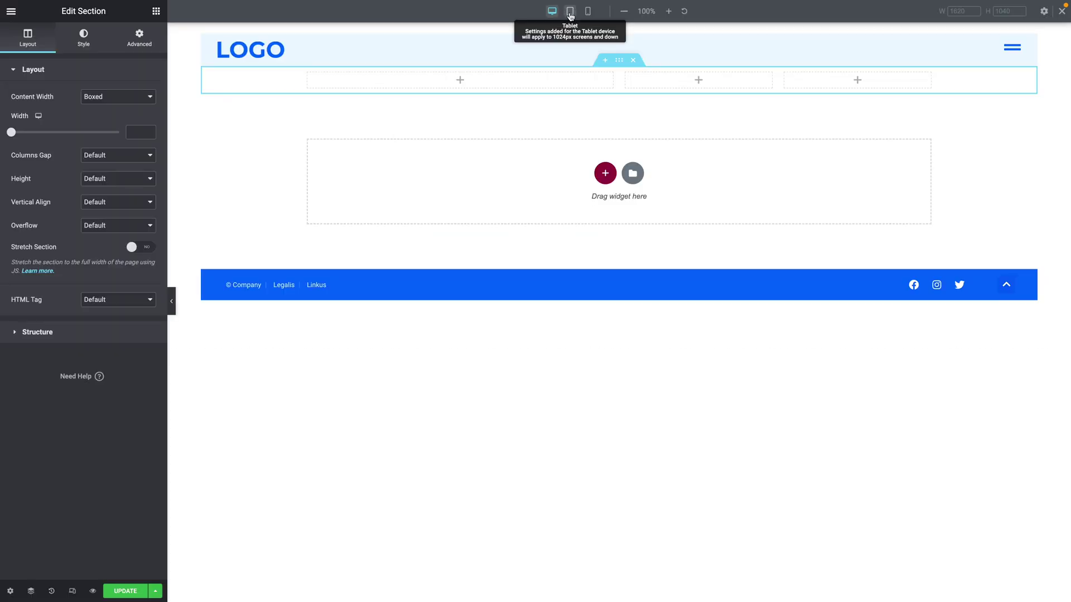
{"action": "left_click", "coordinate": [570, 13]}
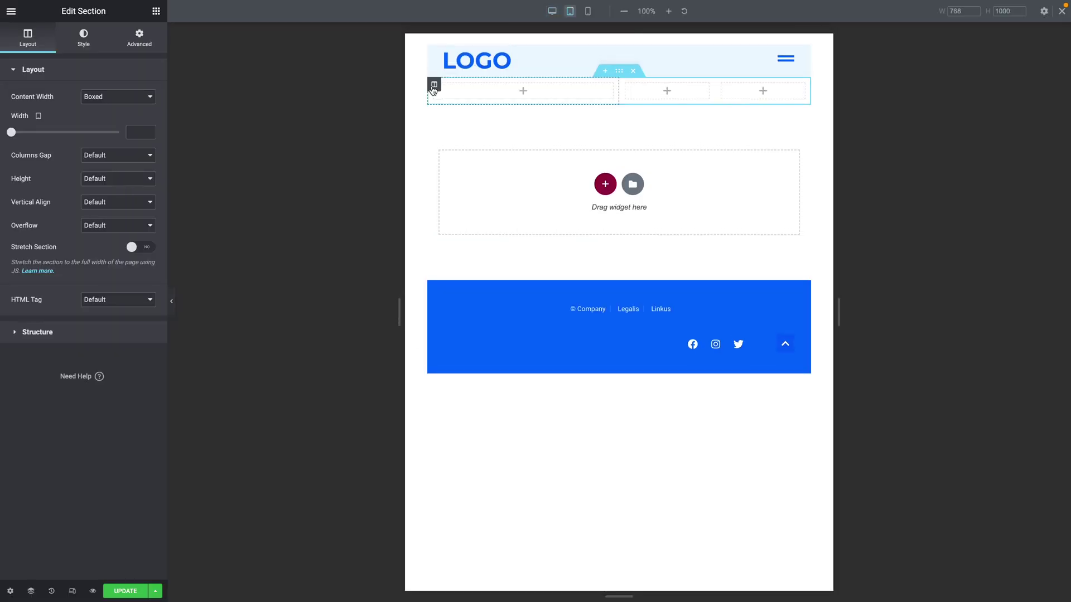
{"action": "left_click", "coordinate": [434, 88]}
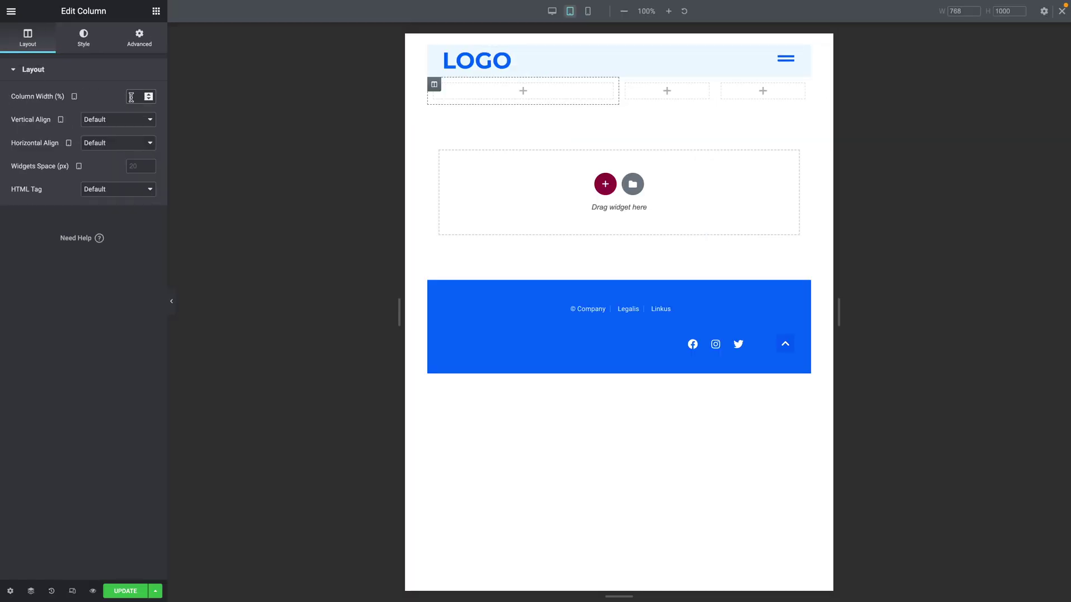
{"action": "type", "text": "25"}
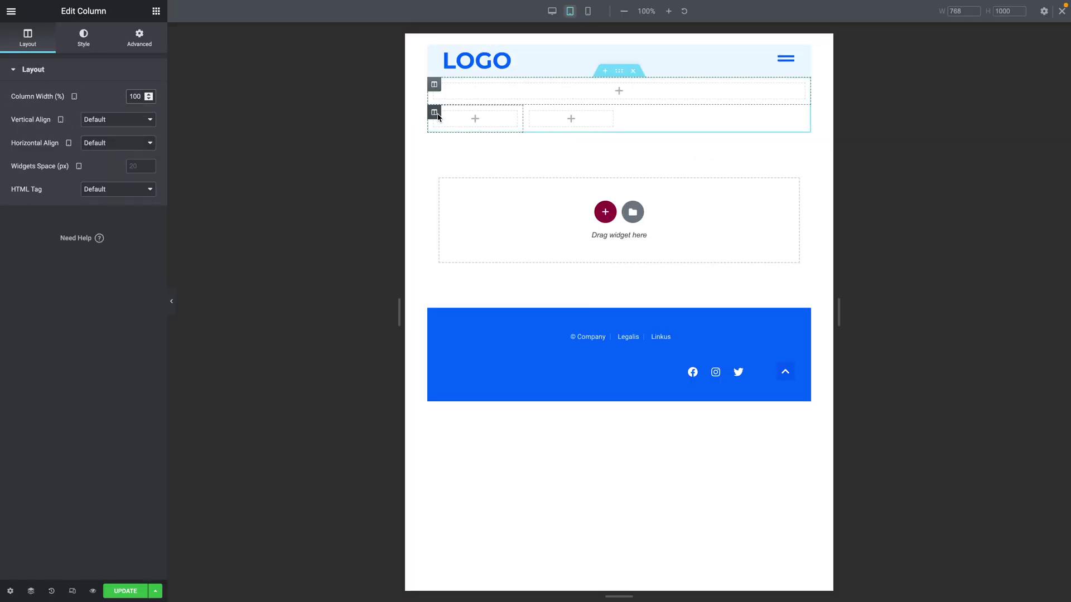
{"action": "left_click", "coordinate": [139, 99]}
{"action": "type", "text": "100"}
{"action": "key", "text": "BackSpace"}
{"action": "key", "text": "BackSpace"}
{"action": "key", "text": "BackSpace"}
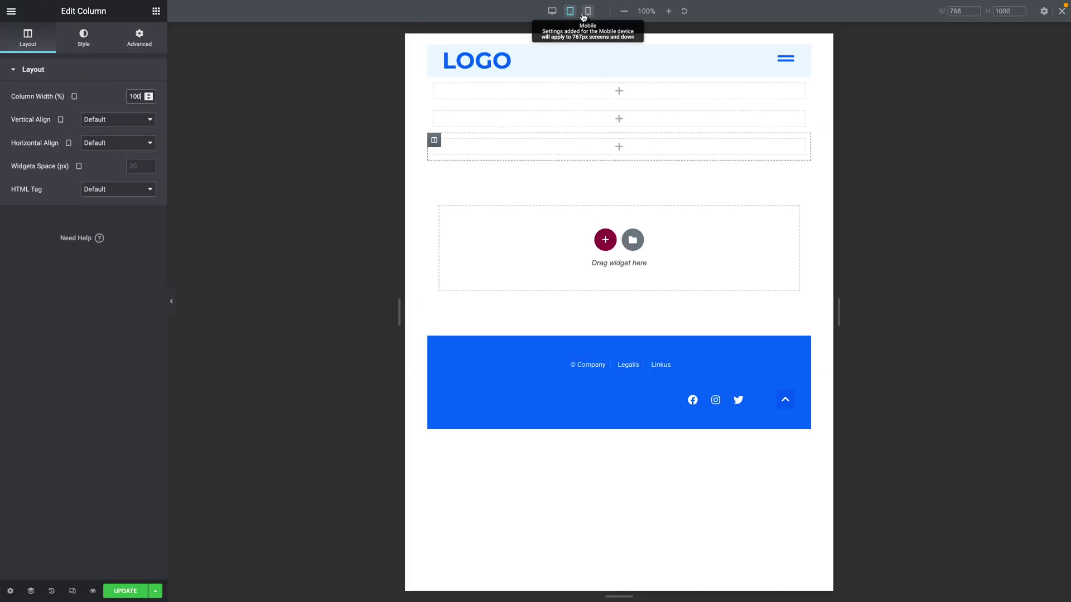
{"action": "left_click", "coordinate": [586, 12]}
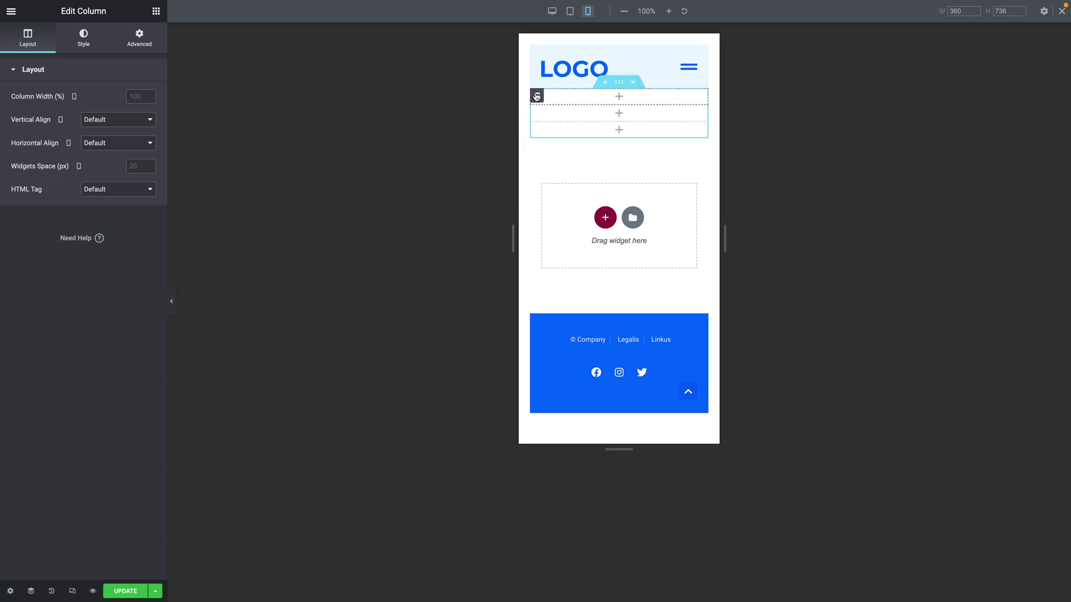
{"action": "left_click", "coordinate": [553, 11]}
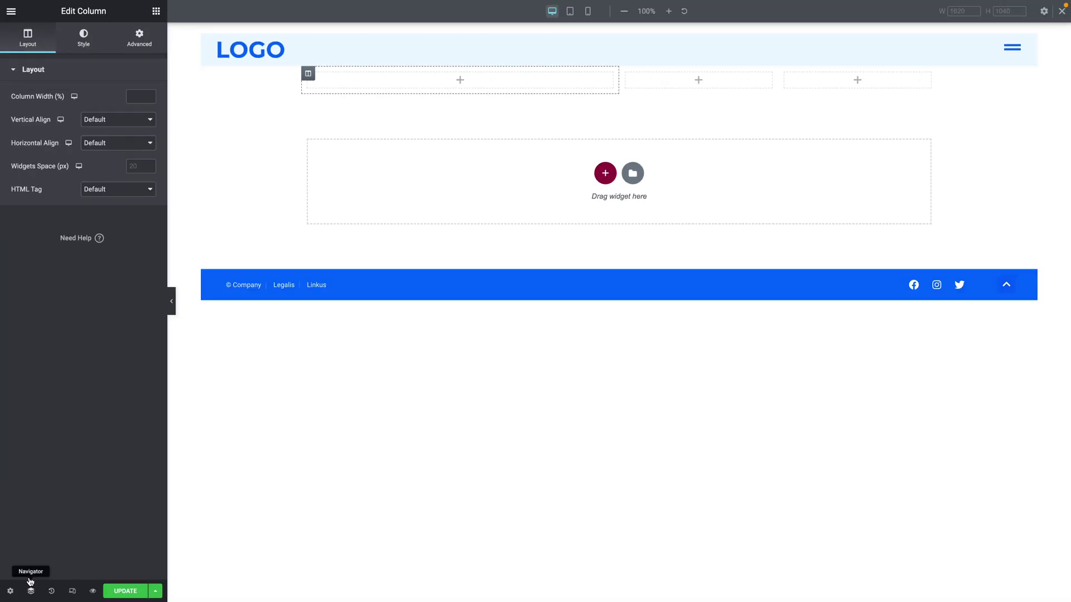
Show the Navigator and rename the section's three columns COL 1, COL 2 and COL 3.
{"action": "left_click", "coordinate": [31, 591]}
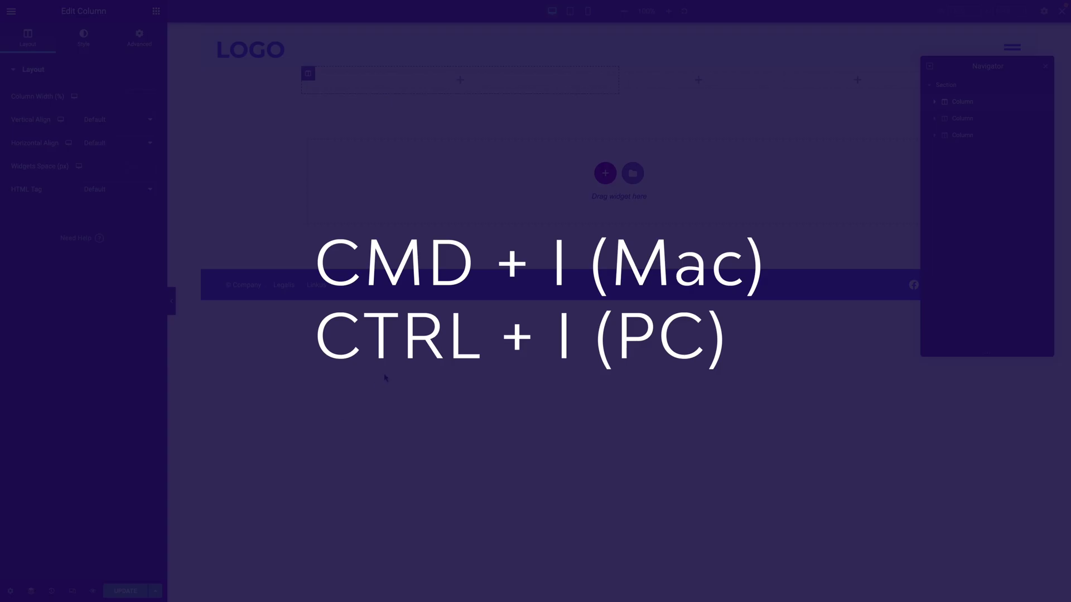
{"action": "left_click_drag", "start_coordinate": [981, 67], "coordinate": [967, 103]}
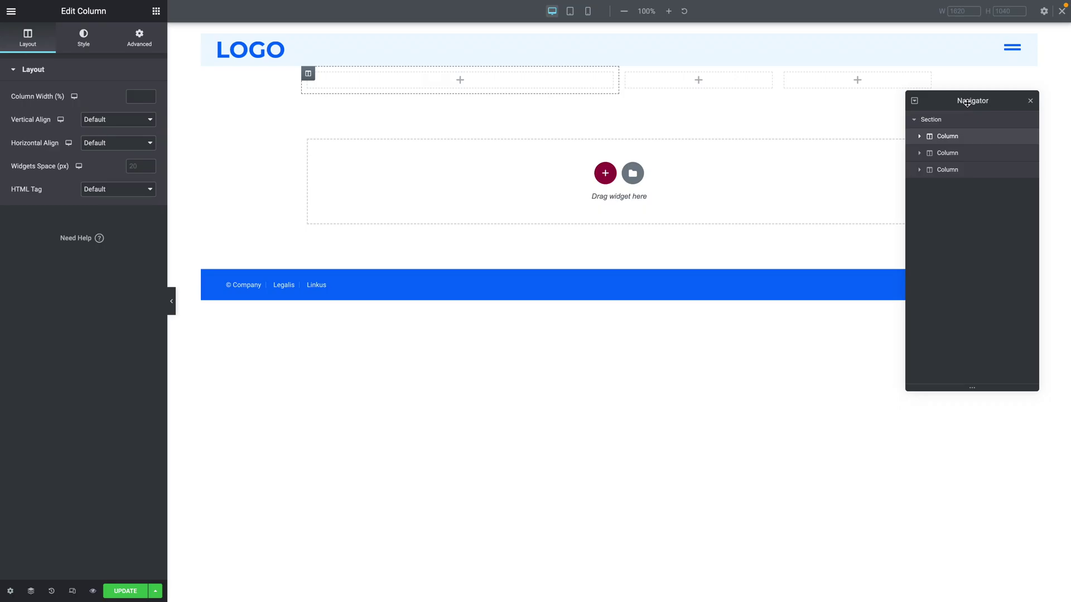
{"action": "double_click", "coordinate": [947, 137]}
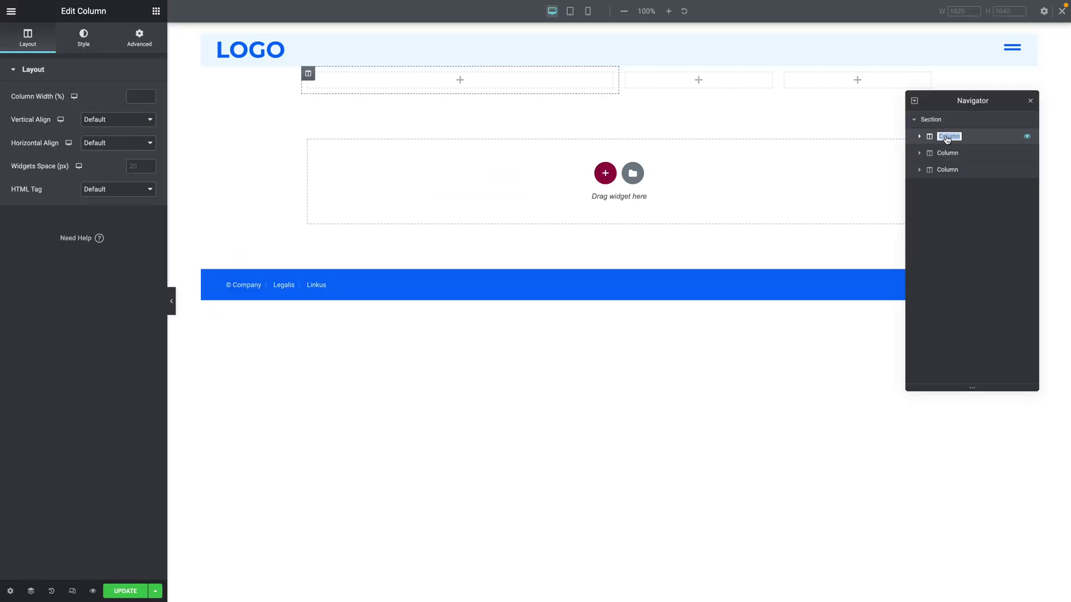
{"action": "type", "text": "COL 1"}
{"action": "double_click", "coordinate": [951, 155]}
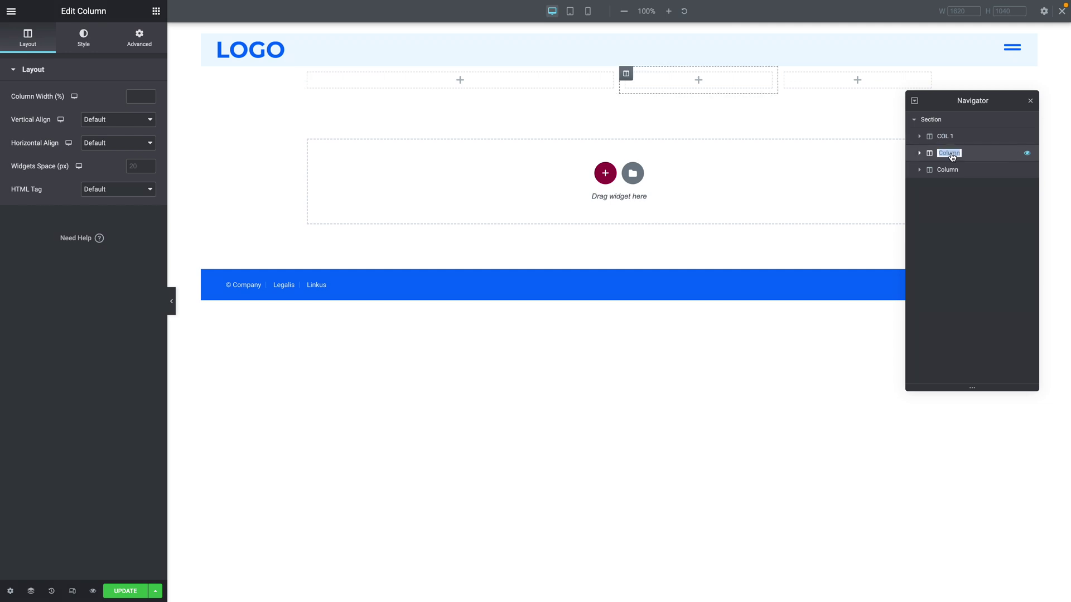
{"action": "type", "text": "COL2"}
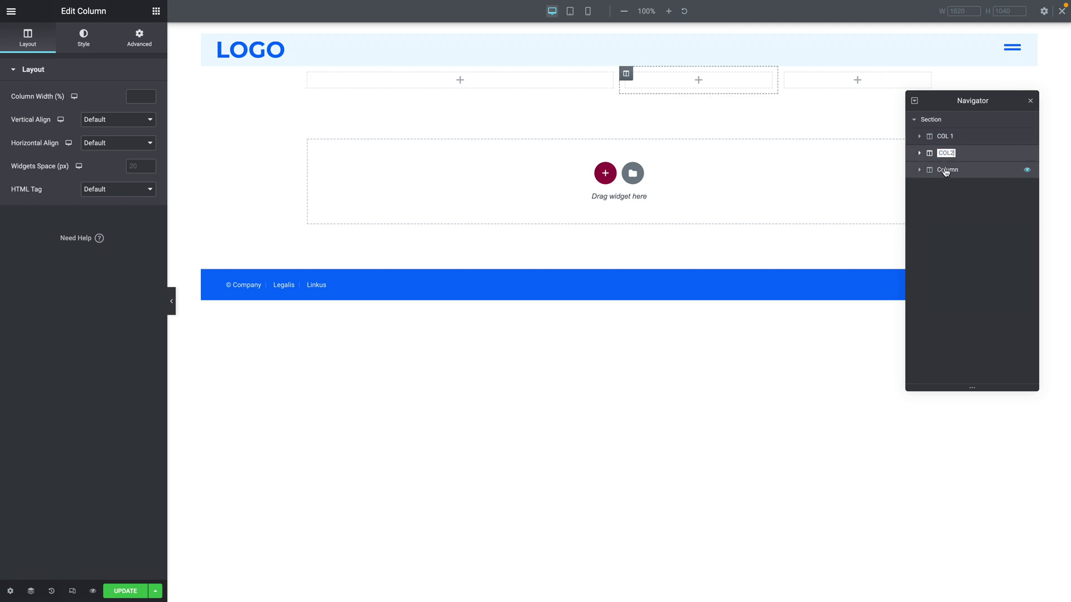
{"action": "double_click", "coordinate": [946, 172]}
{"action": "type", "text": "COL 3"}
{"action": "key", "text": "Return"}
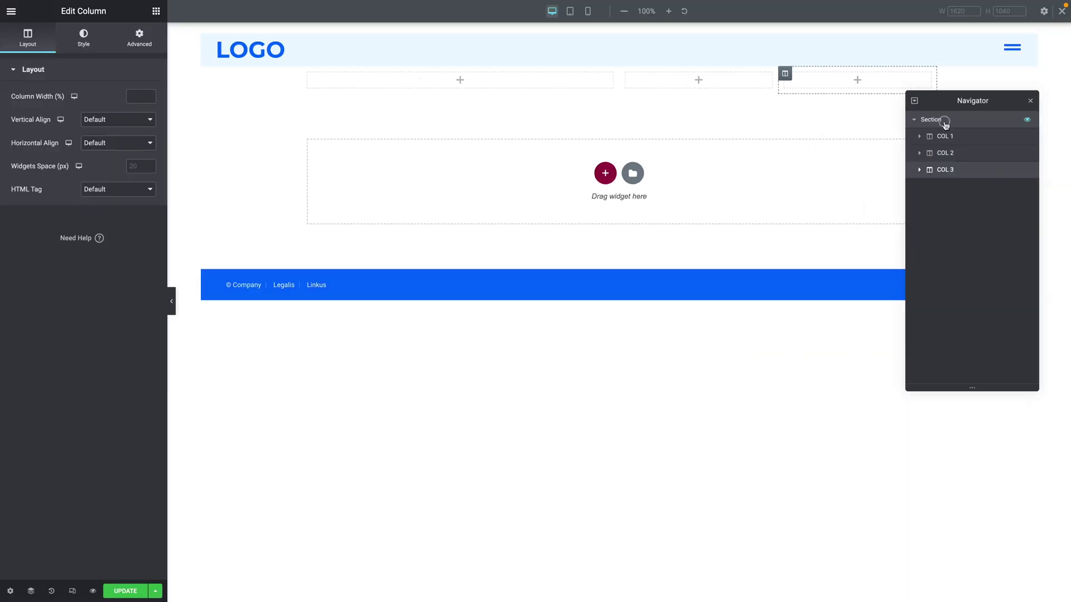
Set the content width of the three-column section to Full Width.
{"action": "left_click", "coordinate": [943, 121]}
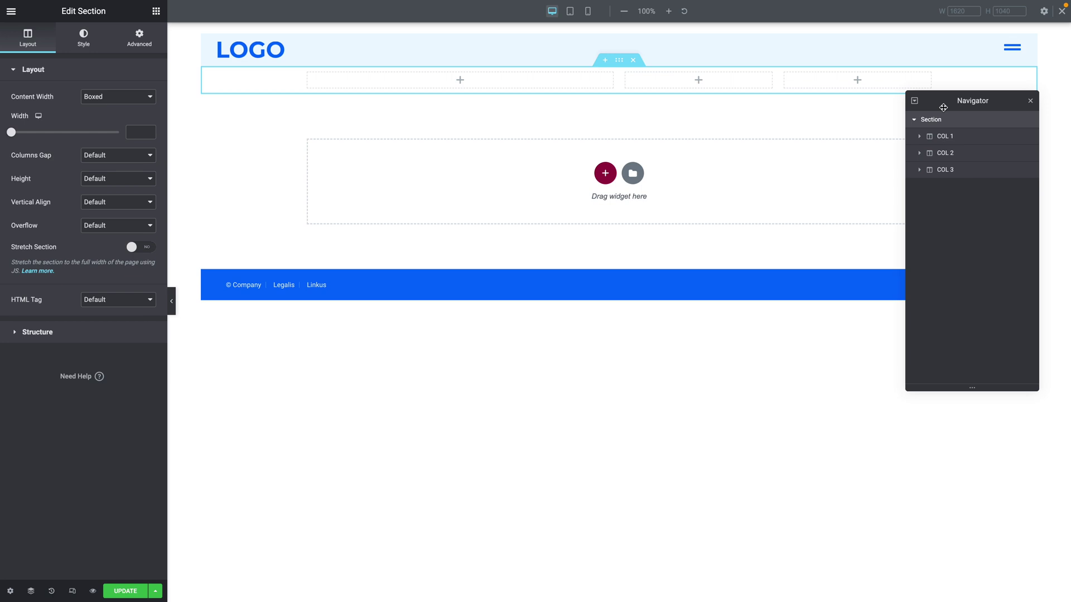
{"action": "left_click_drag", "start_coordinate": [942, 107], "coordinate": [929, 188]}
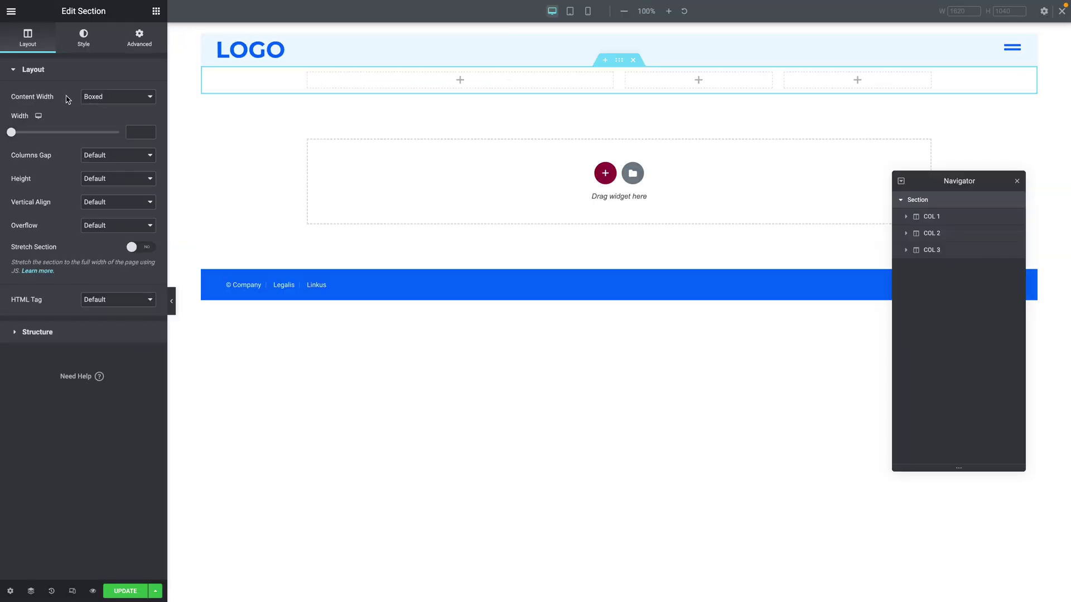
{"action": "left_click", "coordinate": [92, 98]}
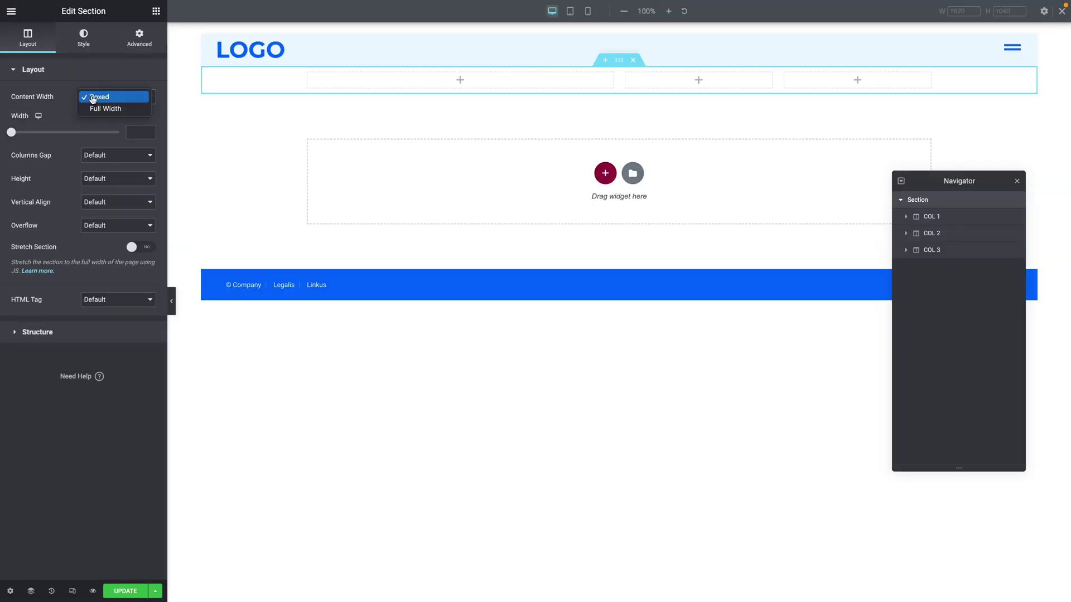
{"action": "left_click", "coordinate": [96, 108]}
Give the section a minimum height of 70 VH and set its column position to Stretch.
{"action": "left_click", "coordinate": [91, 182]}
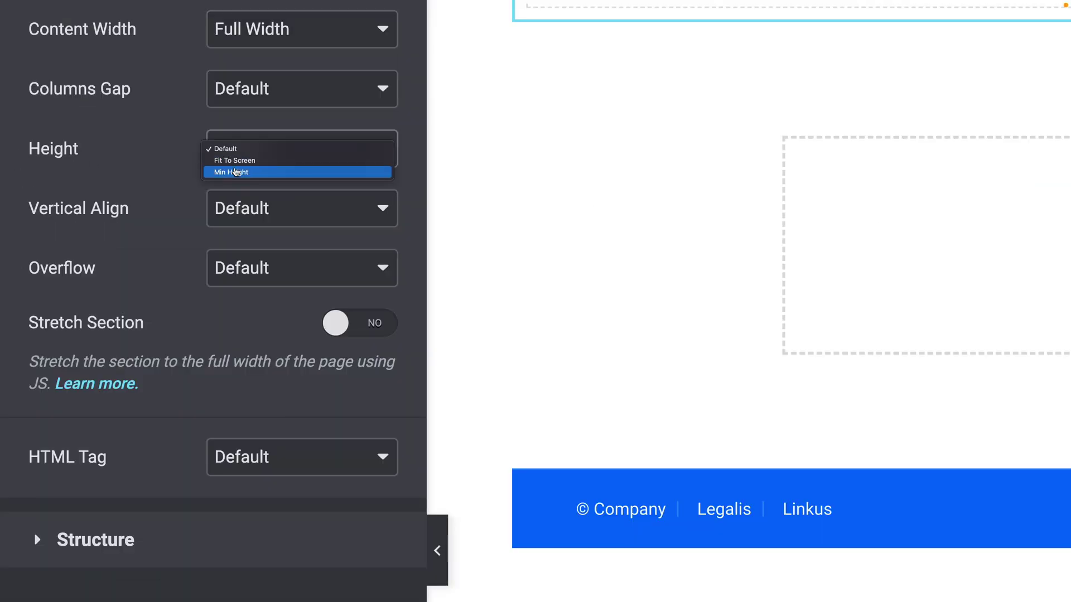
{"action": "left_click", "coordinate": [236, 171]}
{"action": "left_click", "coordinate": [358, 201]}
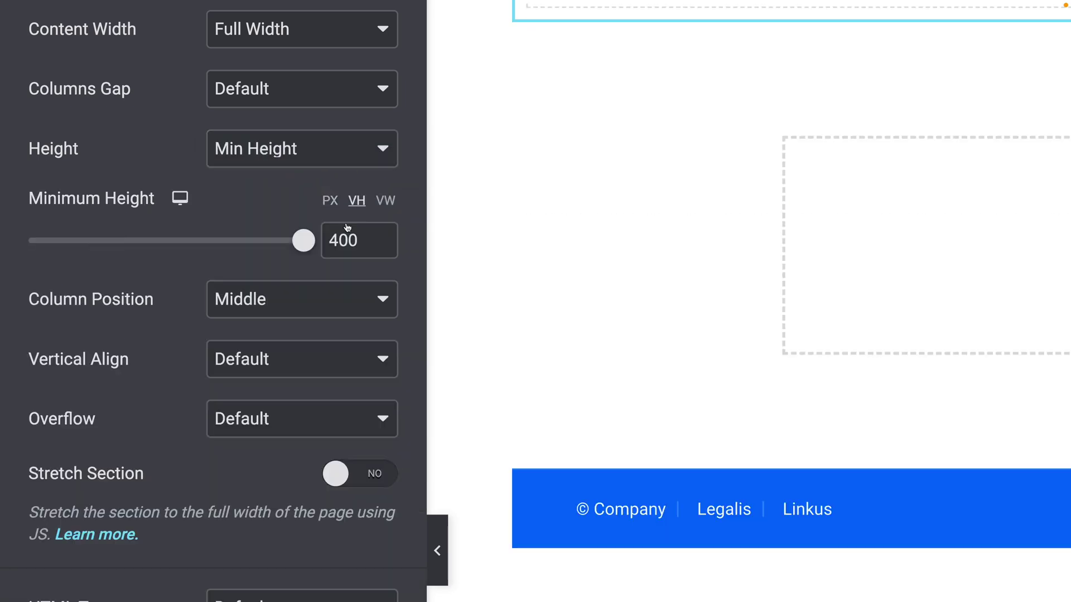
{"action": "double_click", "coordinate": [343, 241]}
{"action": "type", "text": "70"}
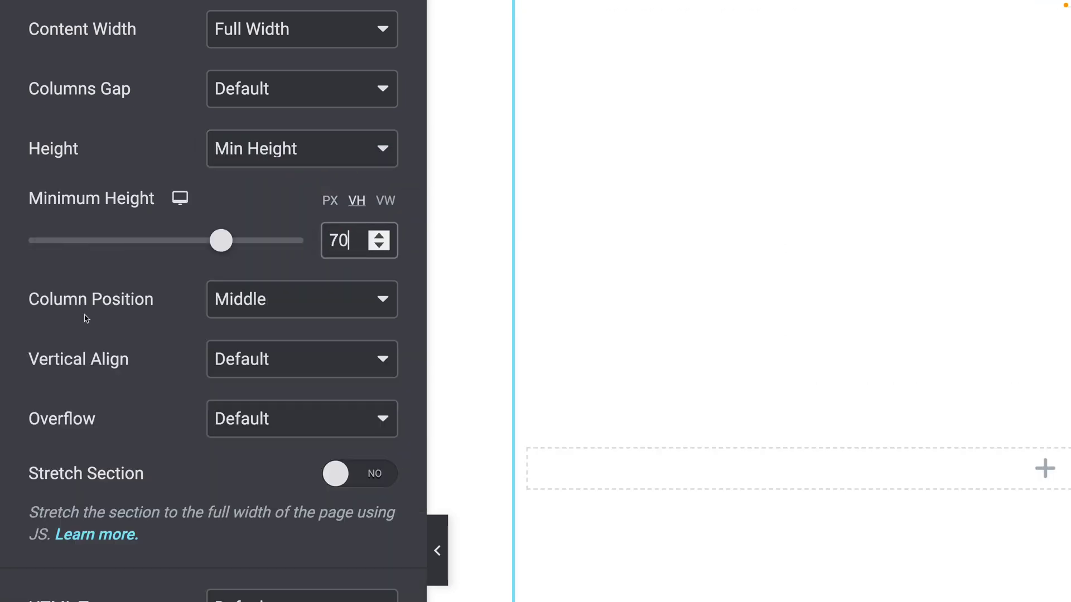
{"action": "left_click", "coordinate": [256, 299]}
{"action": "left_click", "coordinate": [240, 277]}
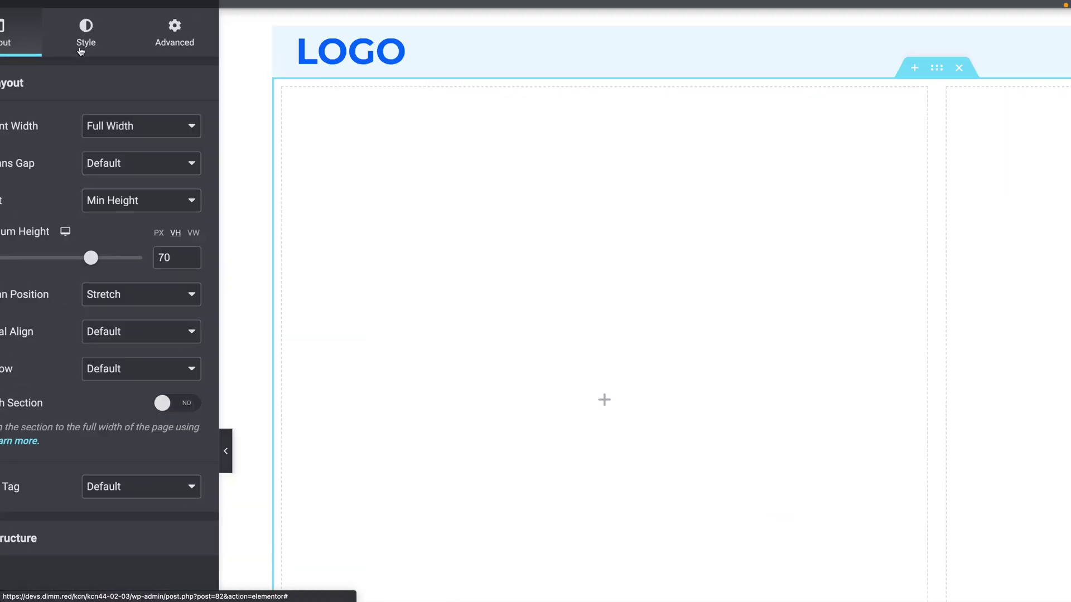
{"action": "left_click", "coordinate": [81, 49]}
{"action": "left_click", "coordinate": [55, 98]}
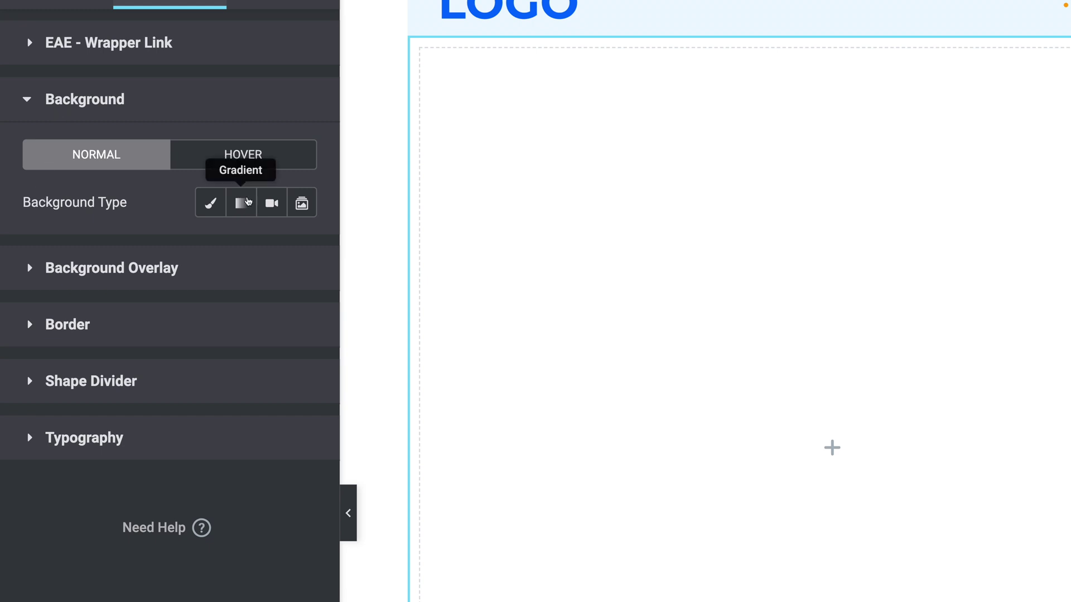
{"action": "left_click", "coordinate": [272, 205]}
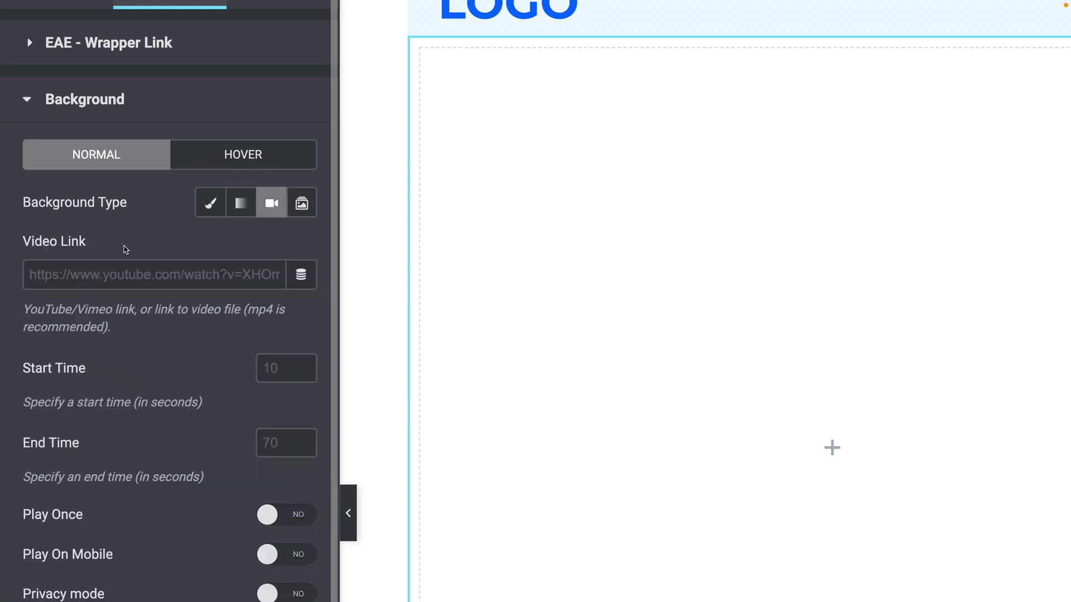
{"action": "left_click", "coordinate": [116, 278]}
{"action": "type", "text": "https://www.youtube.com/watch?v=IzWm8mOOpn0"}
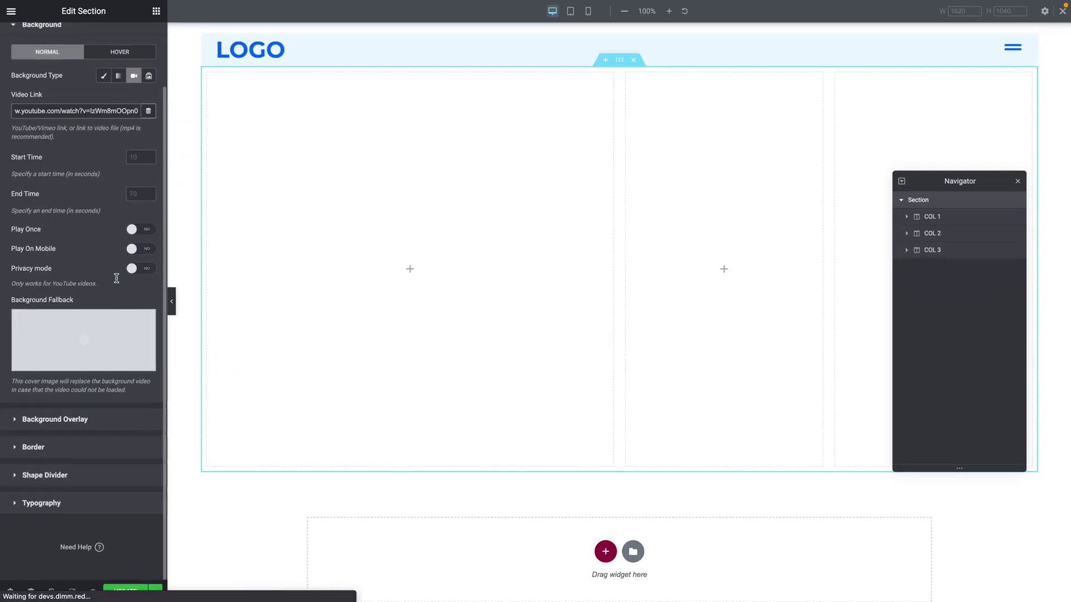
Set the background video to start at 30 and end at 120 seconds, and enable Play On Mobile and Privacy mode.
{"action": "left_click", "coordinate": [267, 367]}
{"action": "type", "text": "30"}
{"action": "left_click", "coordinate": [137, 193]}
{"action": "type", "text": "120"}
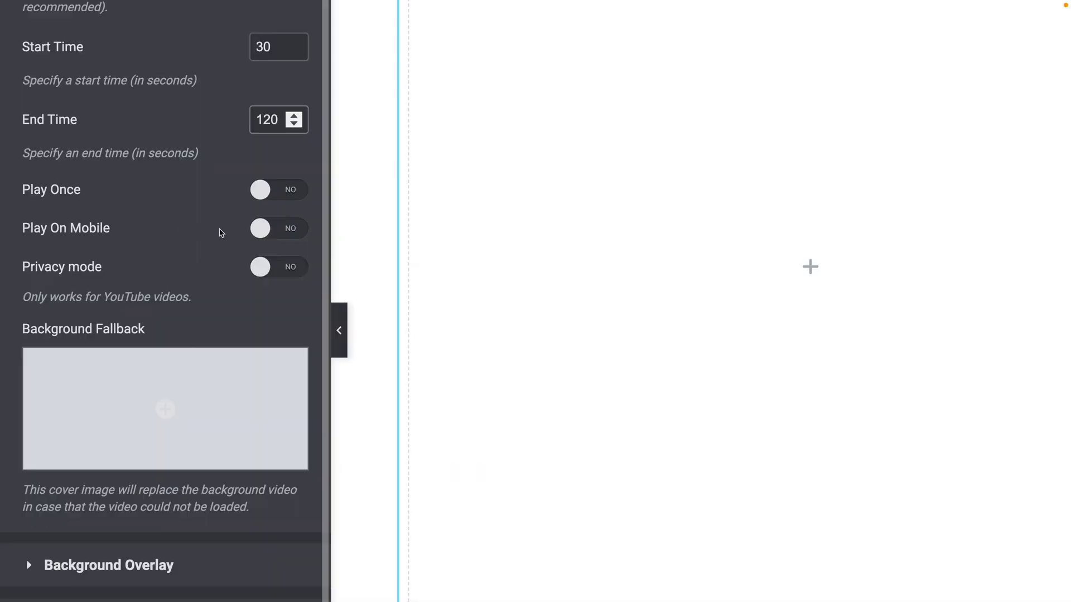
{"action": "left_click", "coordinate": [259, 229]}
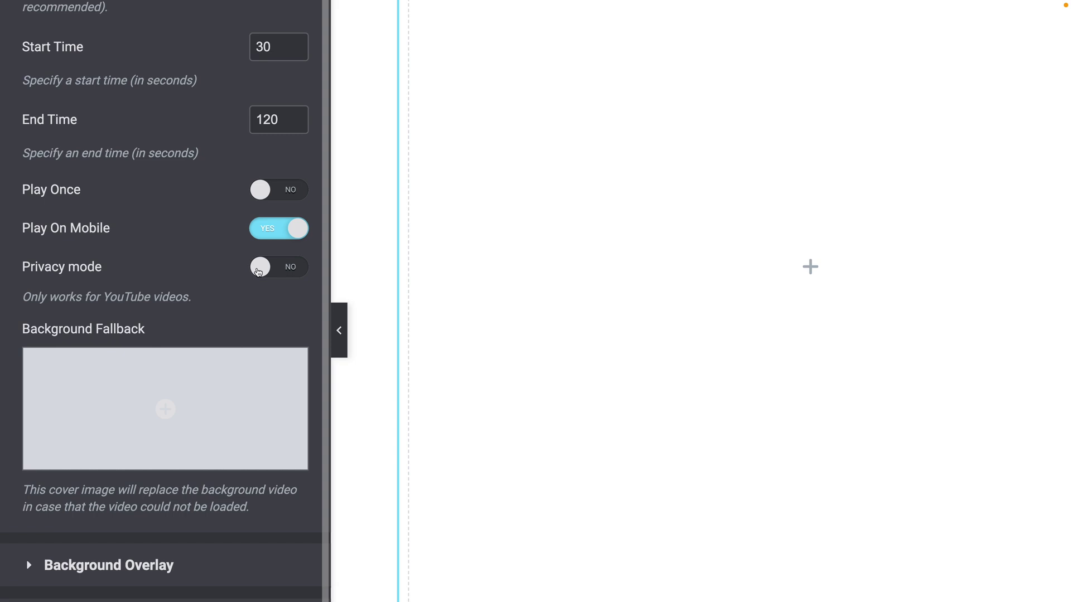
{"action": "left_click", "coordinate": [251, 272]}
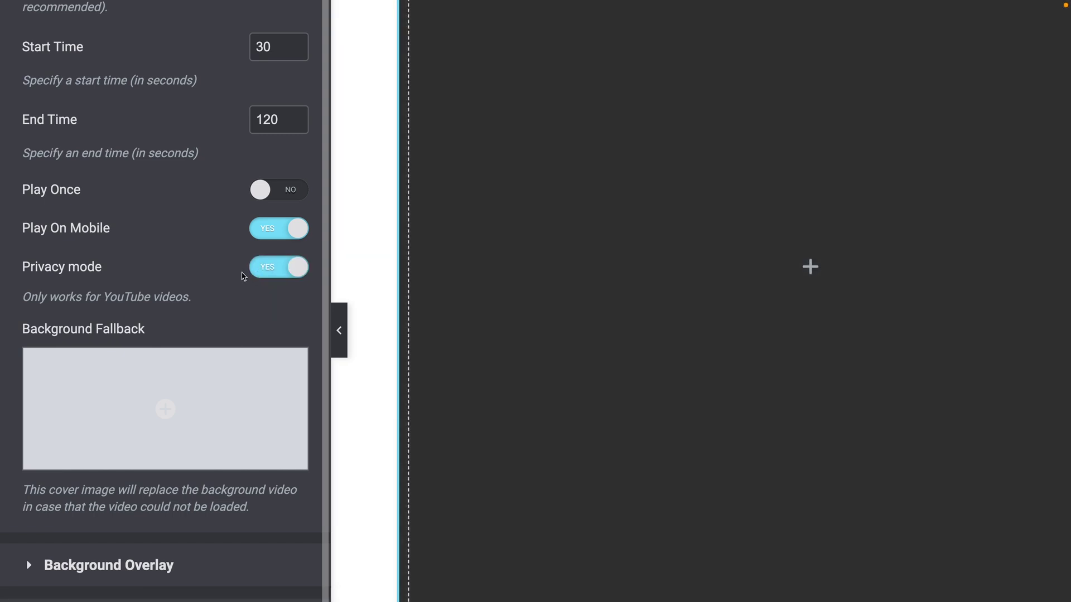
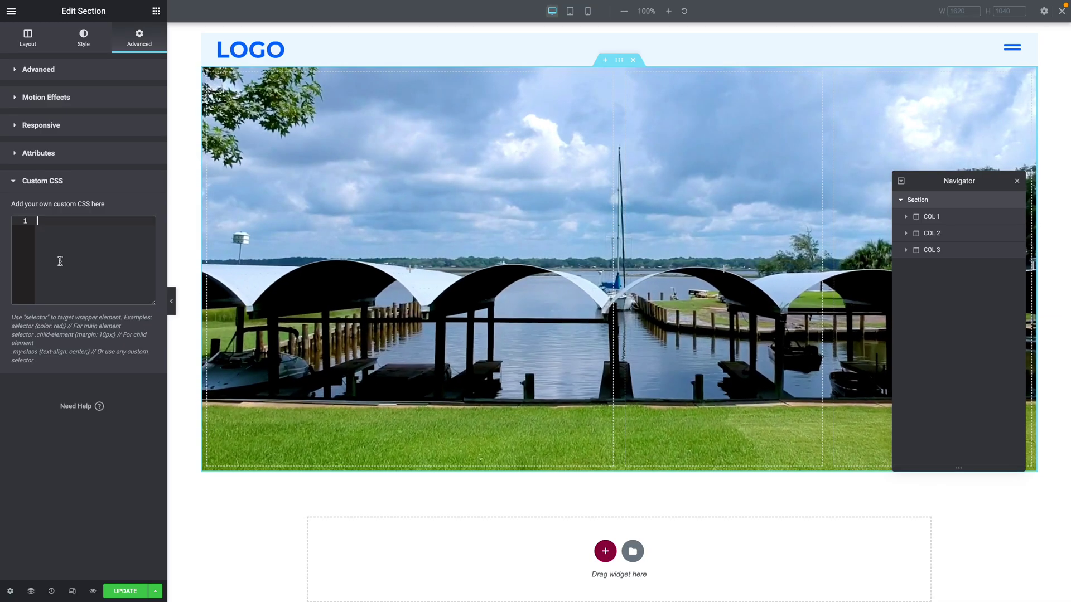
In the section's custom CSS, set heights of .my-main to 40vh!important, .my-alternate and .my-secondary to 14vh up to 1024px, and .my-secondary to 40vh from 1025px.
{"action": "type", "text": "@media screen and (max-width: 1024px) {     .my-main {         height:40vh!important;     }     .my-alternate {         height:14vh;     }     .my-secondary {         height:14vh;     } }  @media screen and (min-width: 1025px) {     .my-secondary {         height:40vh;     } }"}
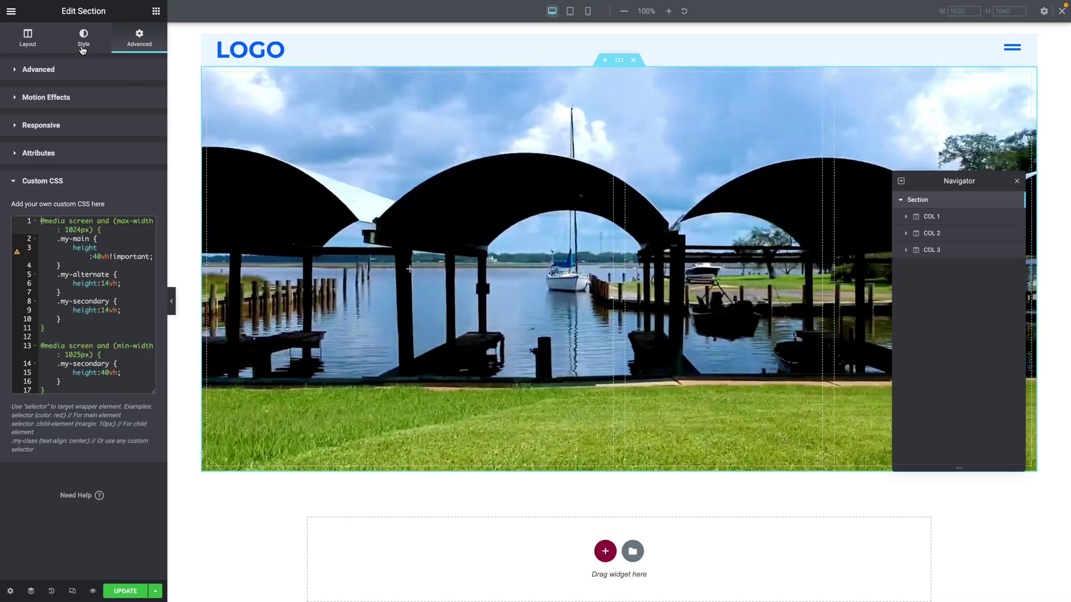
Remove the YouTube link from the section's video background, leaving only the fallback image.
{"action": "left_click", "coordinate": [83, 44]}
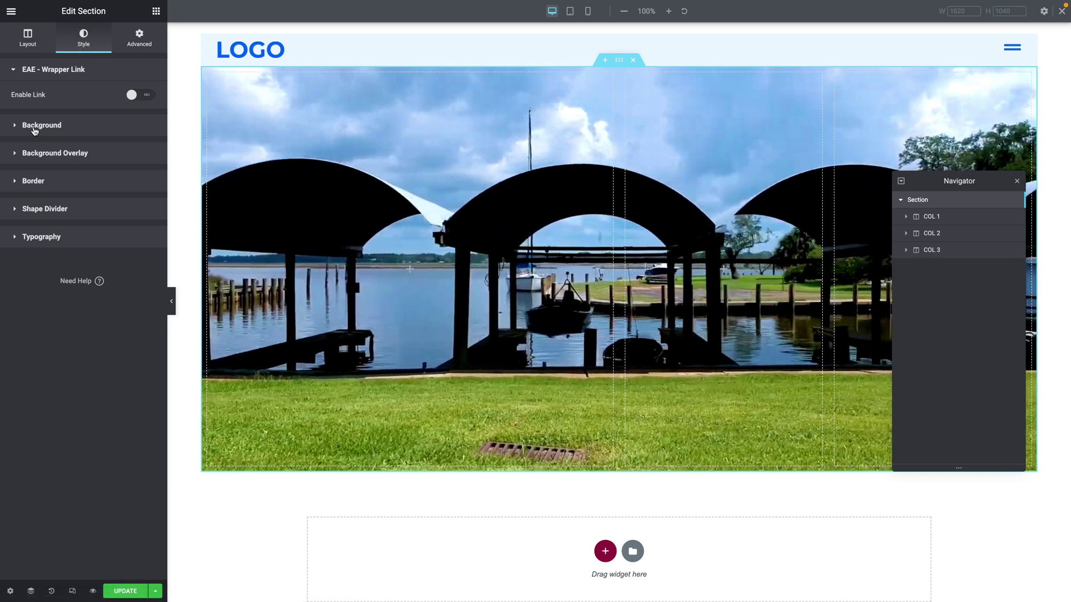
{"action": "left_click", "coordinate": [41, 125]}
{"action": "triple_click", "coordinate": [37, 183]}
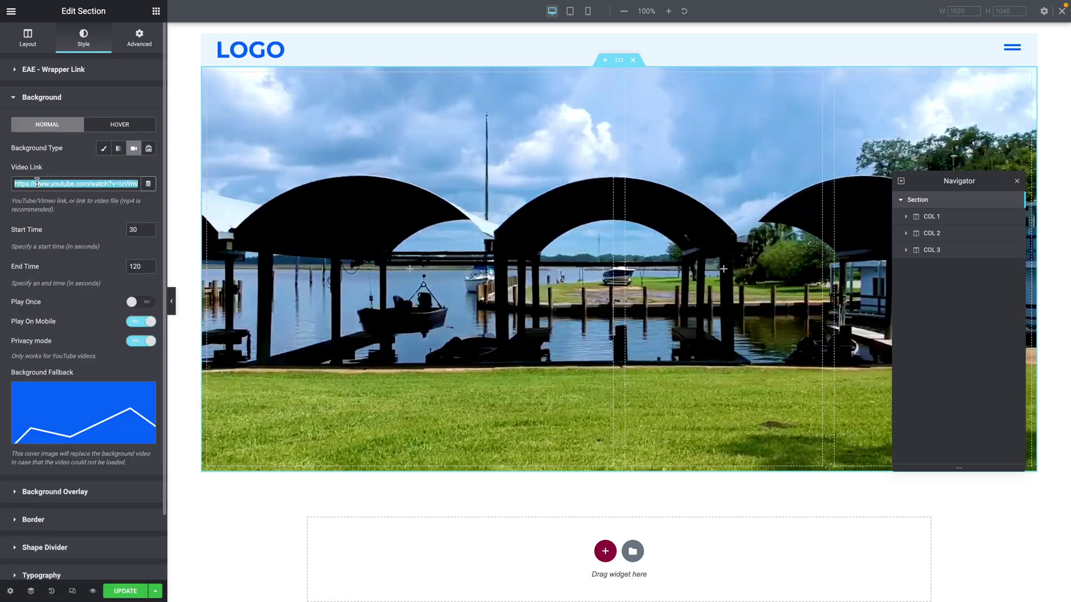
{"action": "key", "text": "BackSpace"}
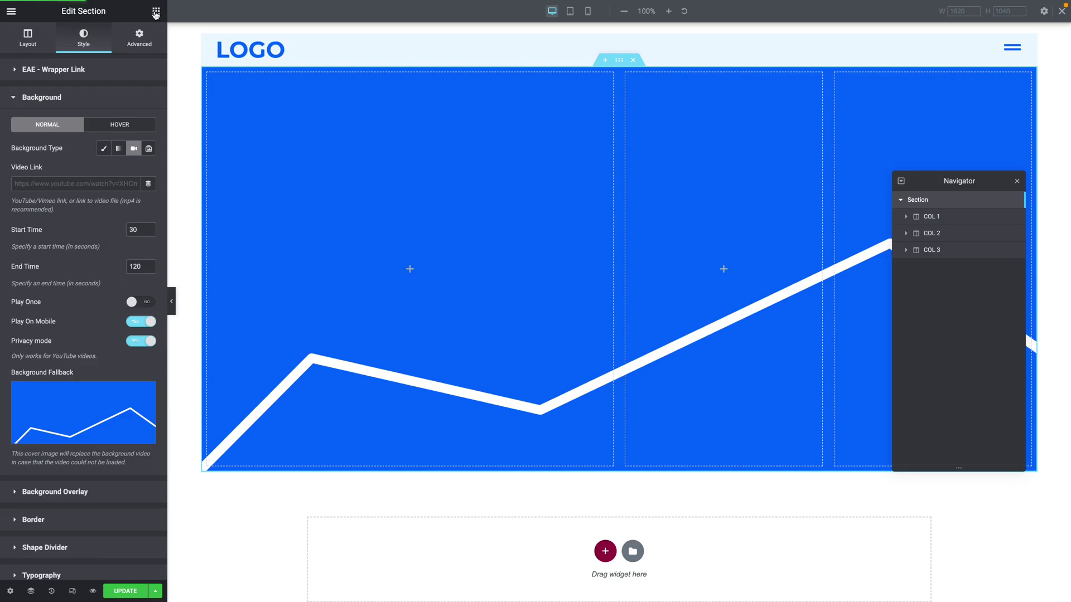
Add a Heading widget to COL 1 with the title "Background Hero Grid".
{"action": "left_click", "coordinate": [156, 12]}
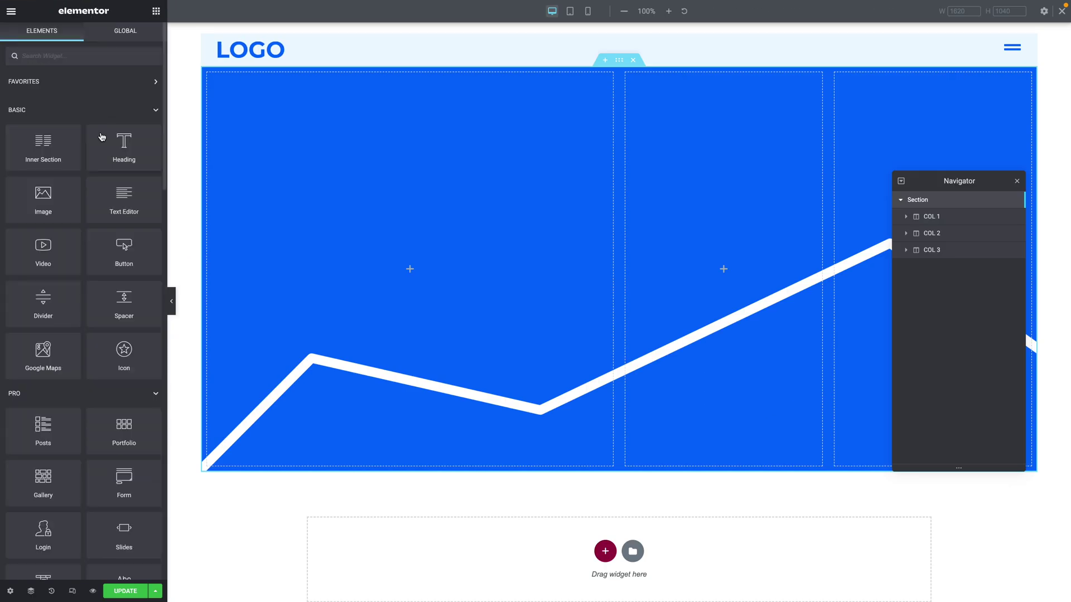
{"action": "left_click_drag", "start_coordinate": [110, 147], "coordinate": [418, 296]}
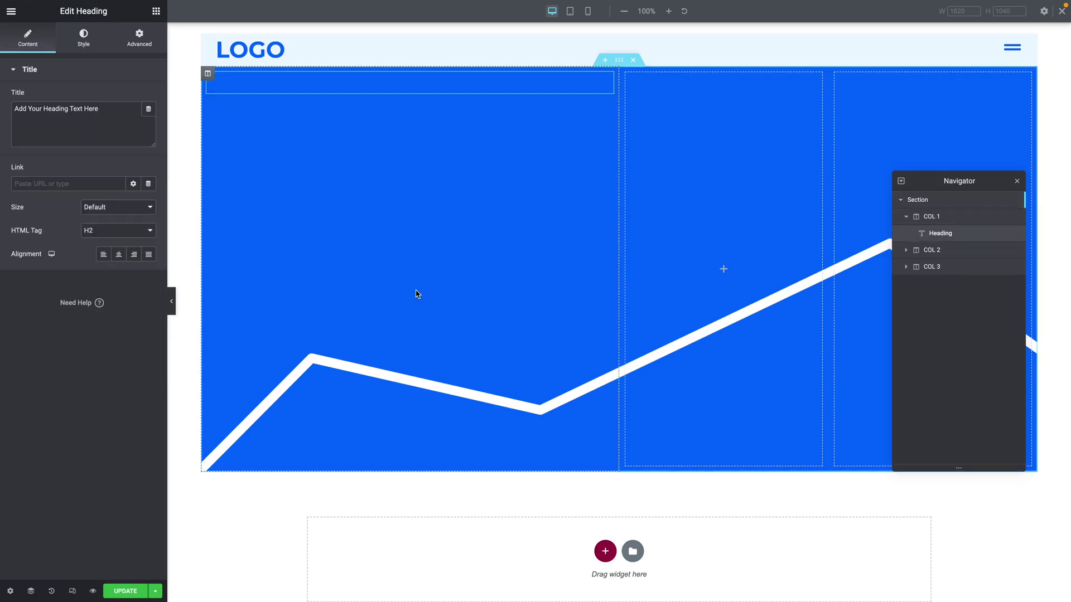
{"action": "triple_click", "coordinate": [64, 114]}
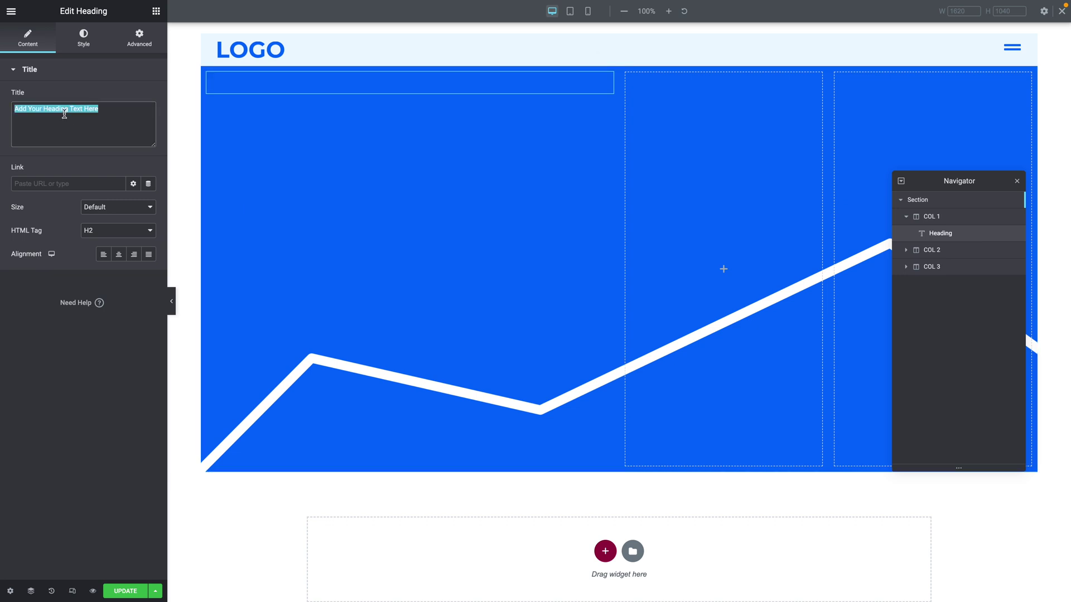
{"action": "type", "text": "Background Hero Grid"}
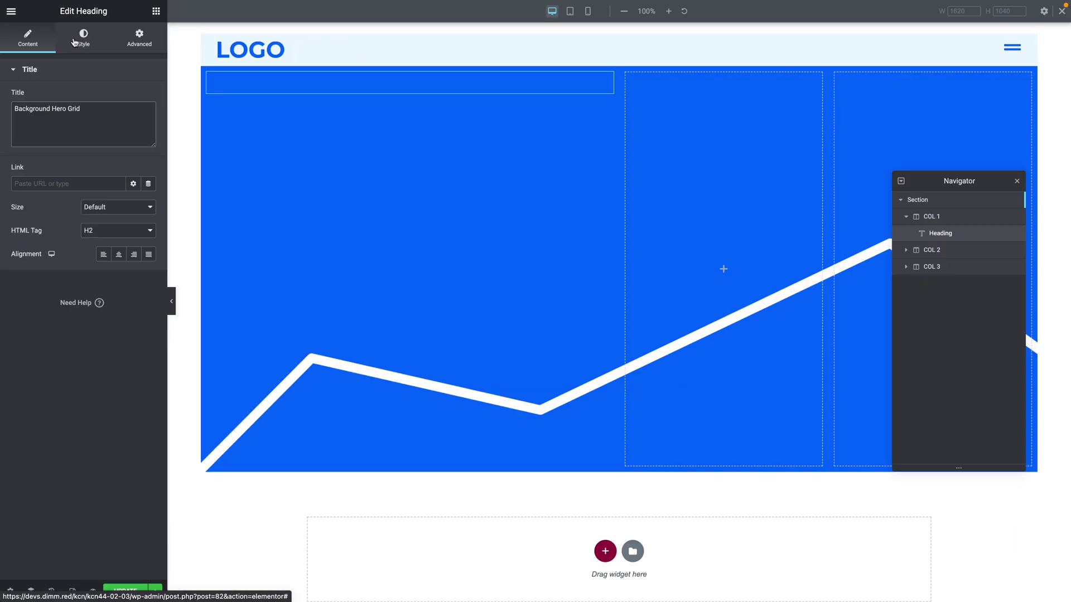
Set the heading's text color to the white global color.
{"action": "left_click", "coordinate": [74, 42]}
{"action": "left_click", "coordinate": [133, 98]}
{"action": "left_click", "coordinate": [134, 99]}
{"action": "left_click", "coordinate": [133, 99]}
{"action": "left_click", "coordinate": [44, 189]}
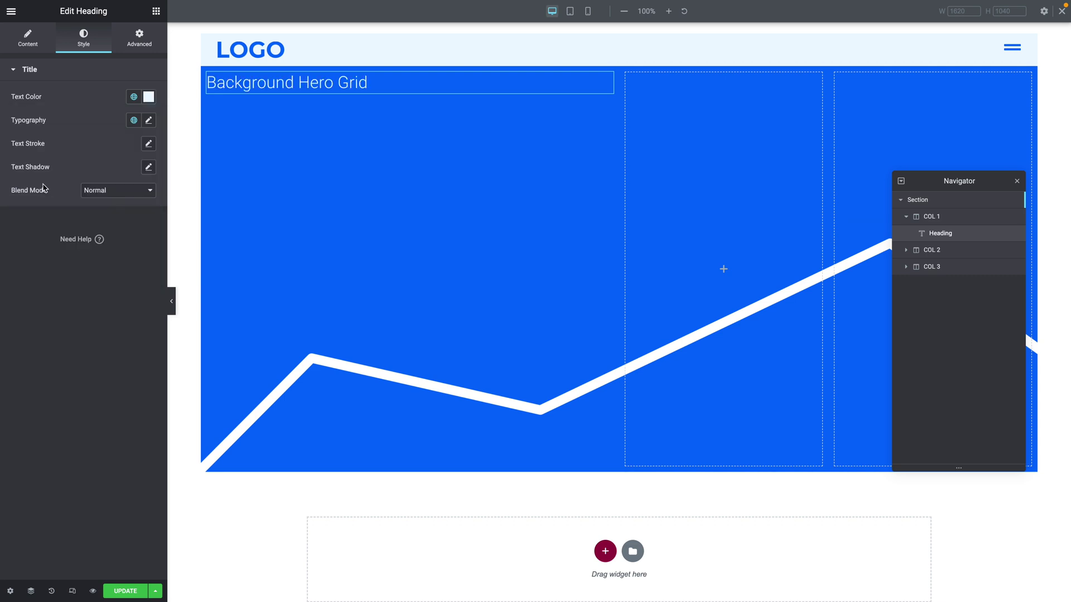
Set the heading's font size to 40 px in its typography settings.
{"action": "left_click", "coordinate": [148, 123]}
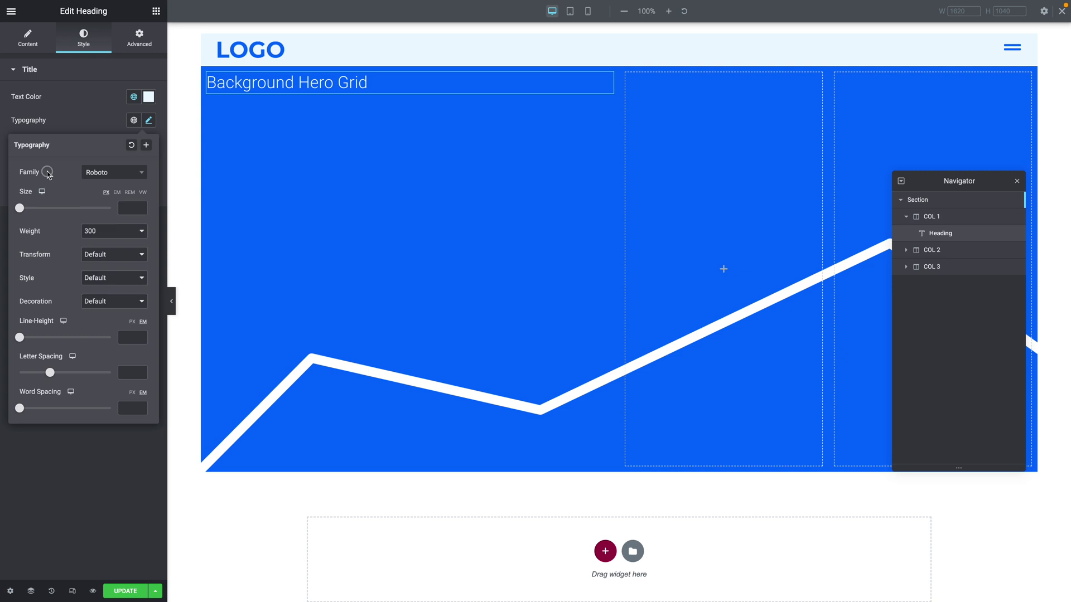
{"action": "left_click", "coordinate": [123, 208]}
{"action": "type", "text": "40"}
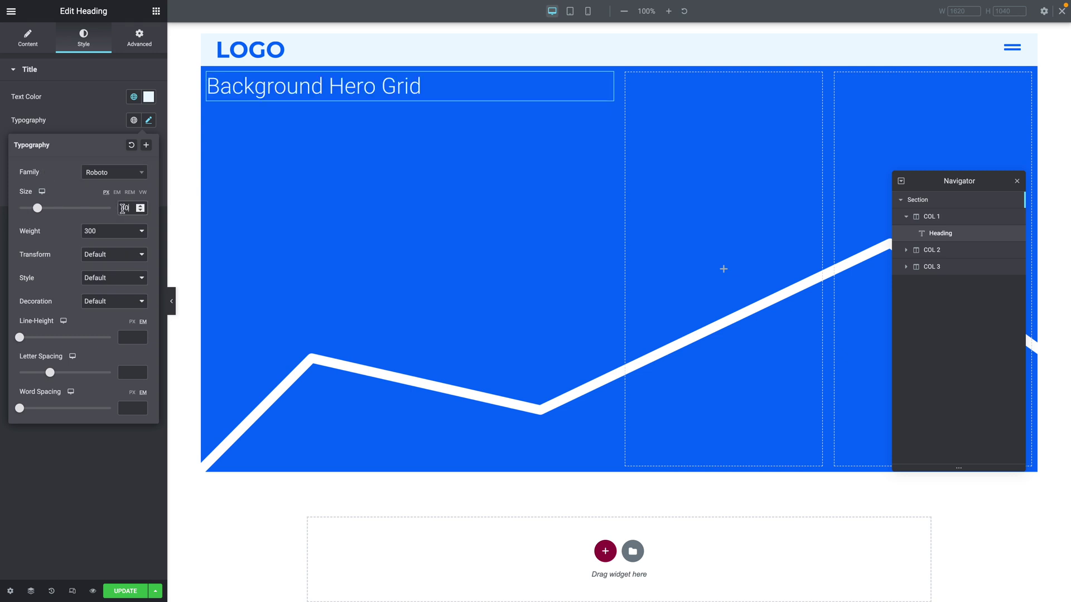
{"action": "left_click", "coordinate": [102, 119]}
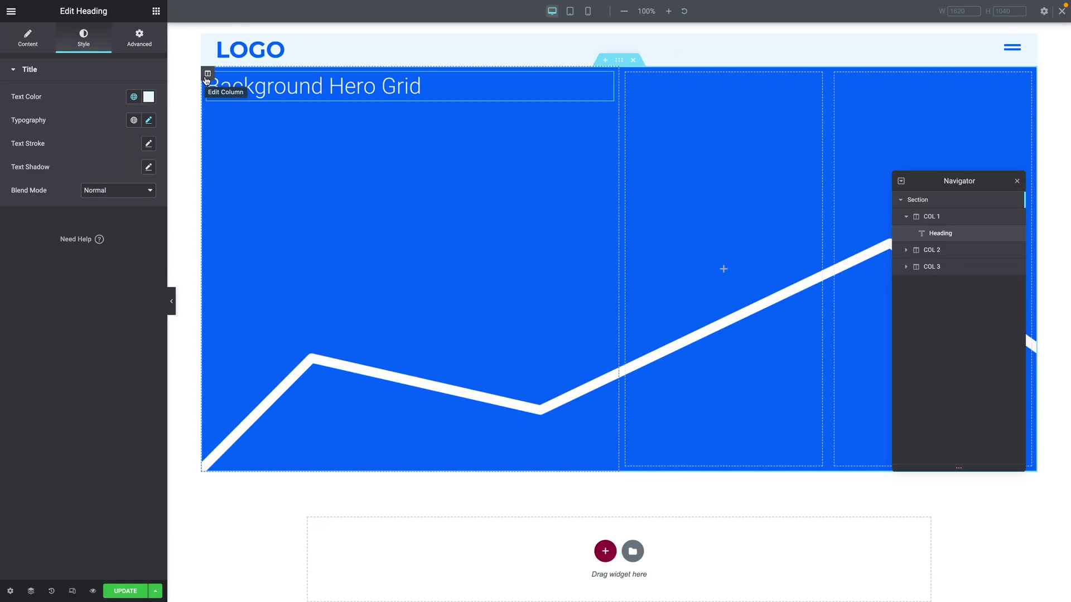
Set the vertical alignment of COL 1 to Bottom.
{"action": "left_click", "coordinate": [207, 74]}
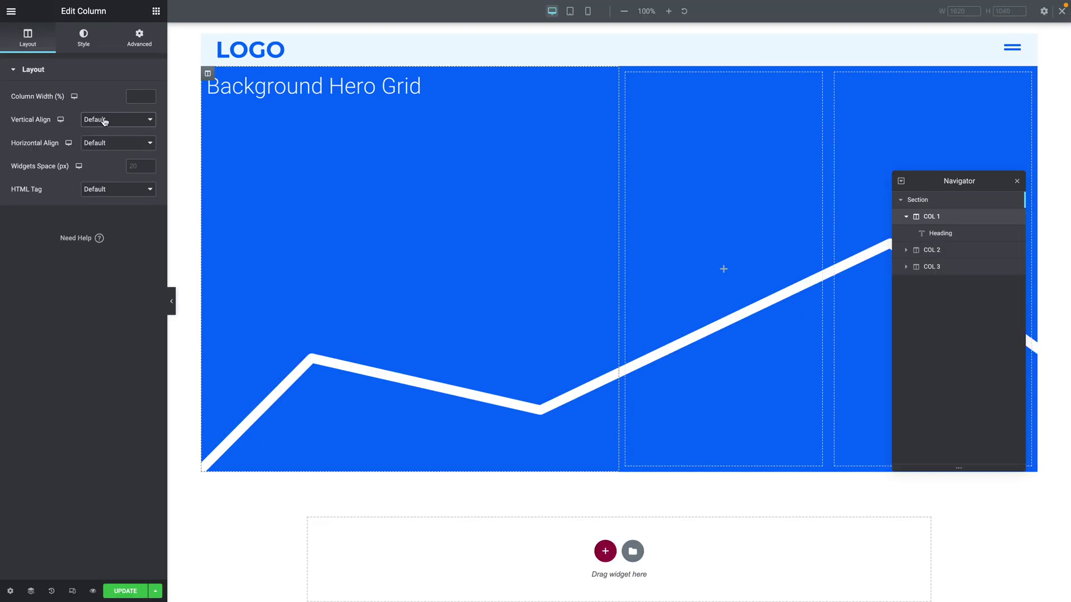
{"action": "left_click", "coordinate": [104, 121]}
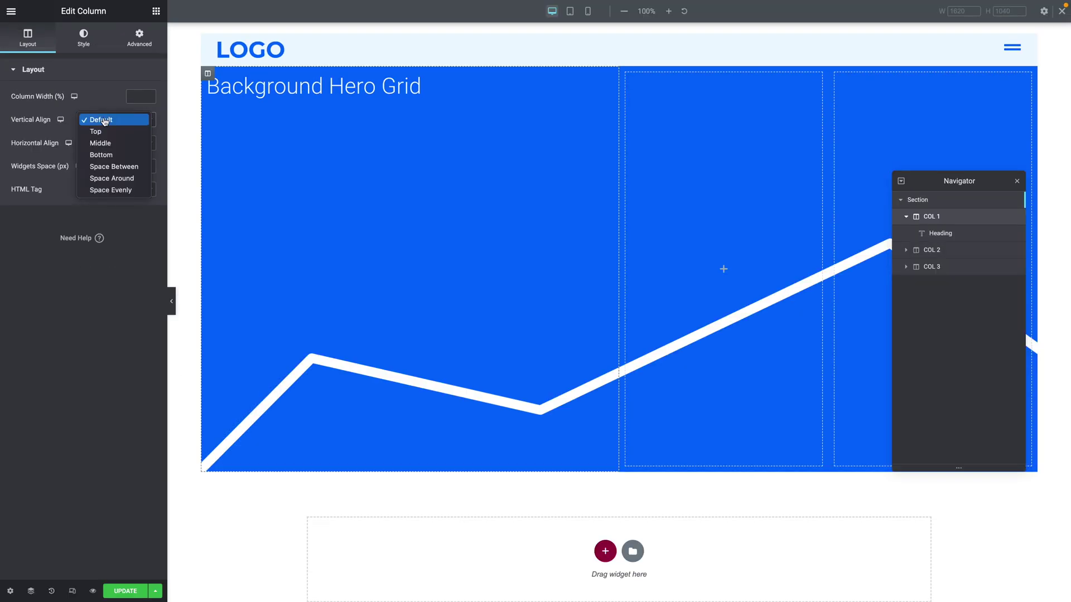
{"action": "left_click", "coordinate": [103, 153]}
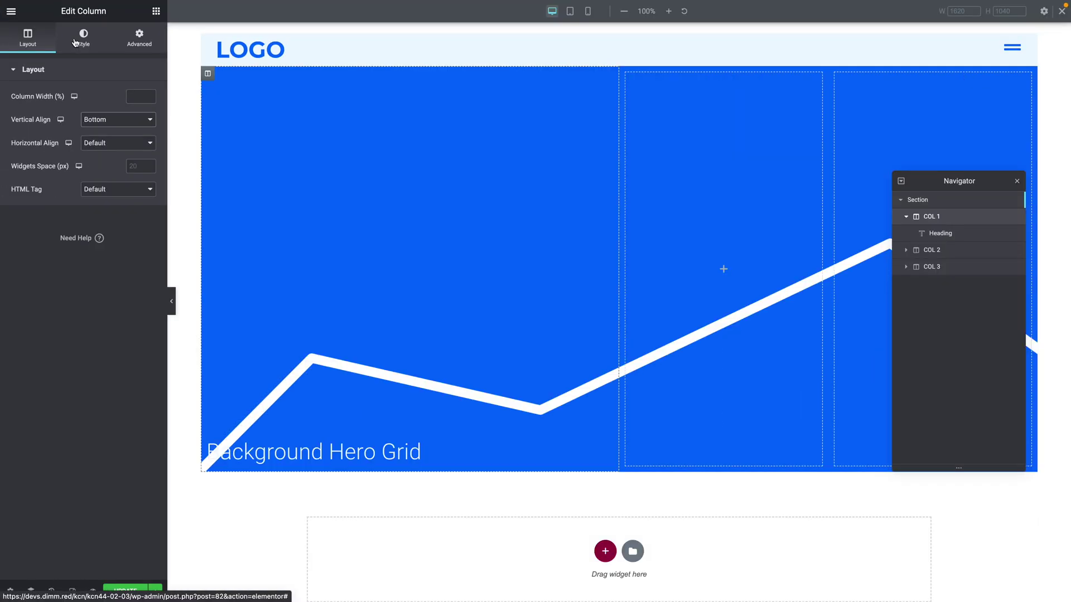
Set COL 1's normal background type to Classic in its style settings.
{"action": "left_click", "coordinate": [75, 42]}
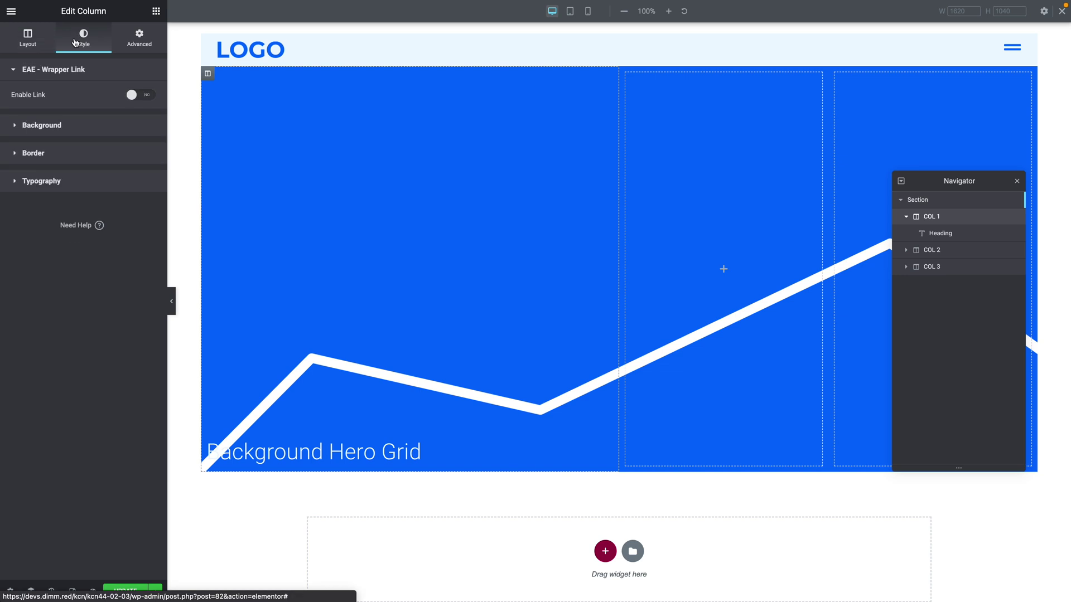
{"action": "left_click", "coordinate": [22, 130]}
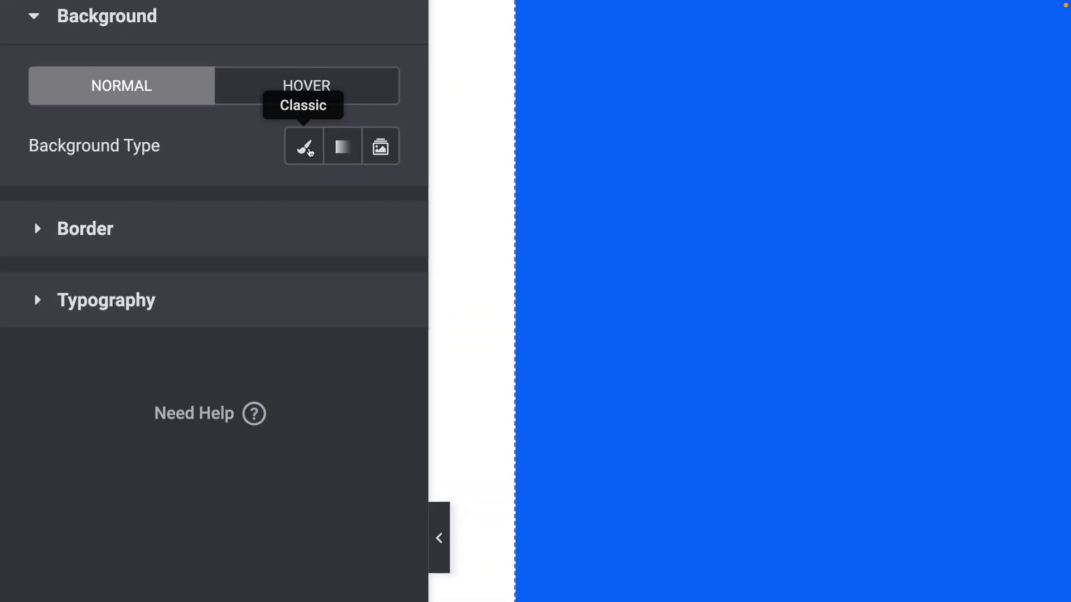
{"action": "left_click", "coordinate": [119, 150]}
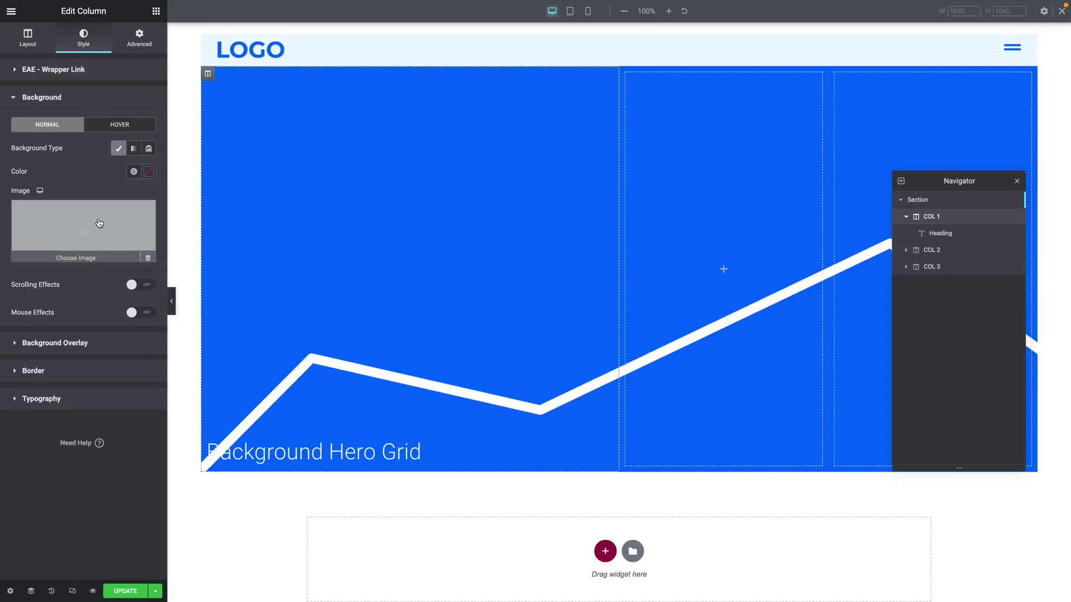
{"action": "left_click", "coordinate": [119, 149]}
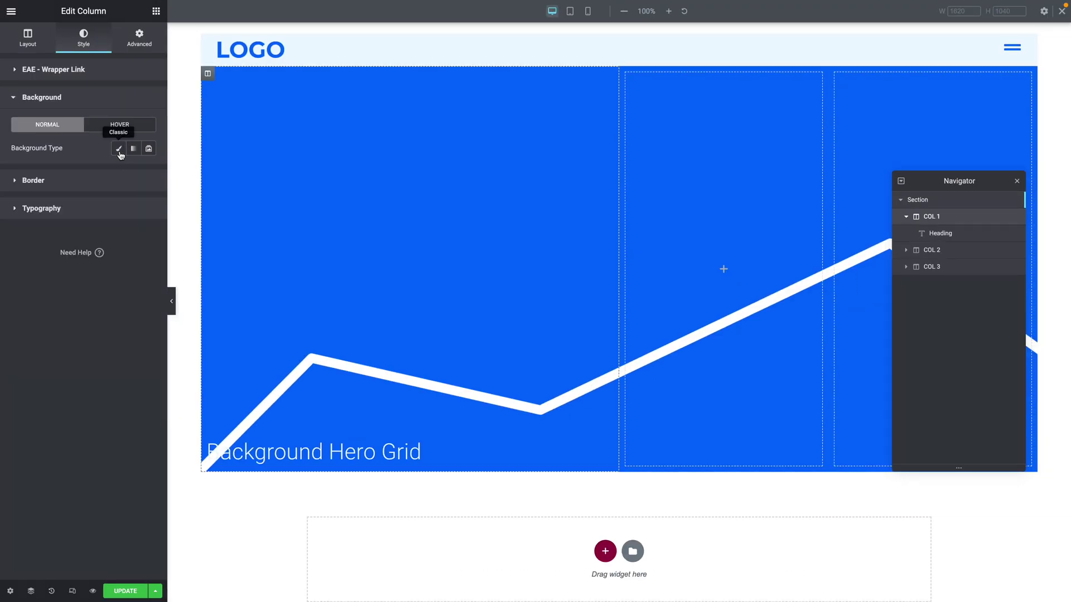
{"action": "left_click", "coordinate": [119, 150]}
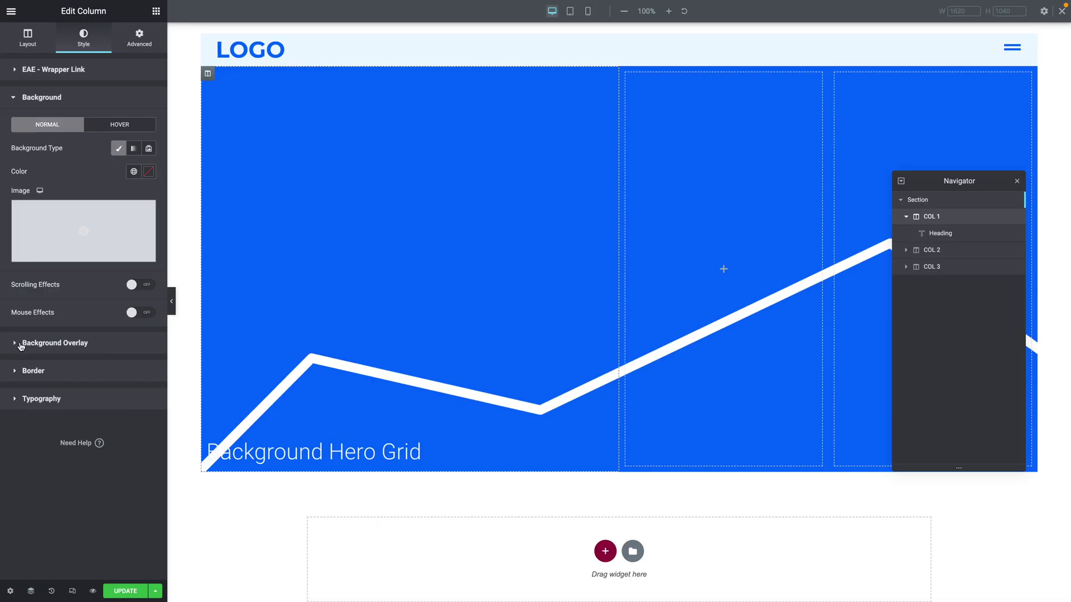
Give COL 1 a Classic background overlay in the blue global color with 0.9 opacity for the normal state.
{"action": "left_click", "coordinate": [20, 344]}
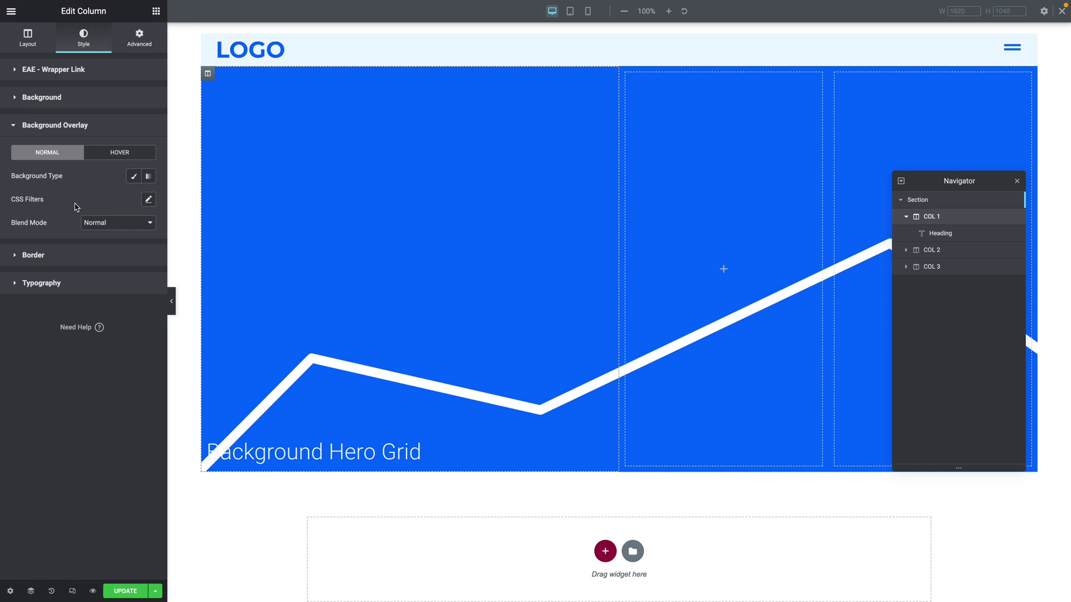
{"action": "left_click", "coordinate": [133, 177]}
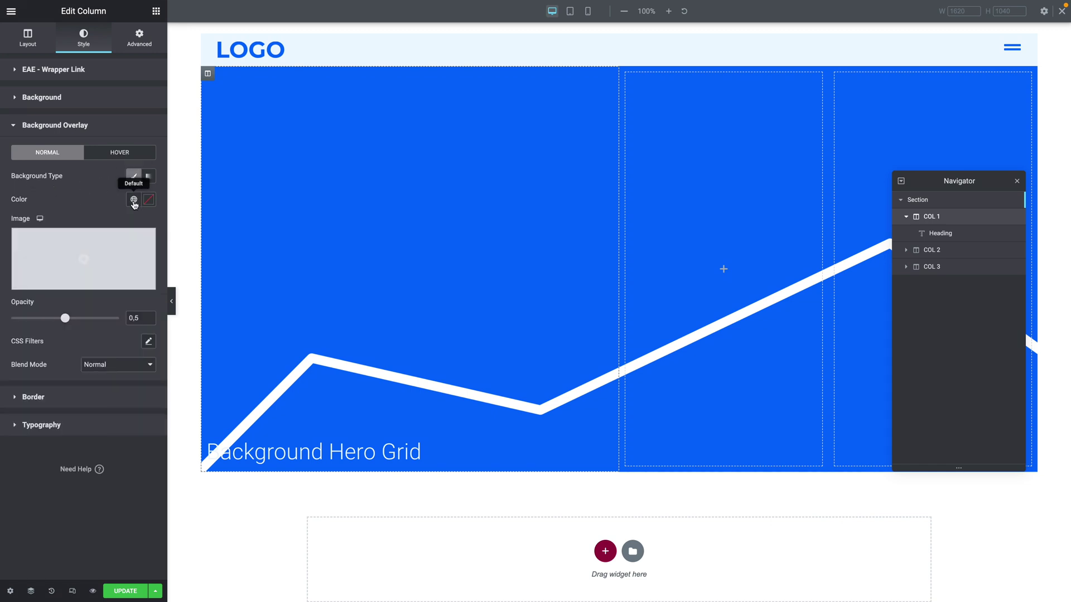
{"action": "left_click", "coordinate": [134, 200]}
{"action": "left_click", "coordinate": [78, 270]}
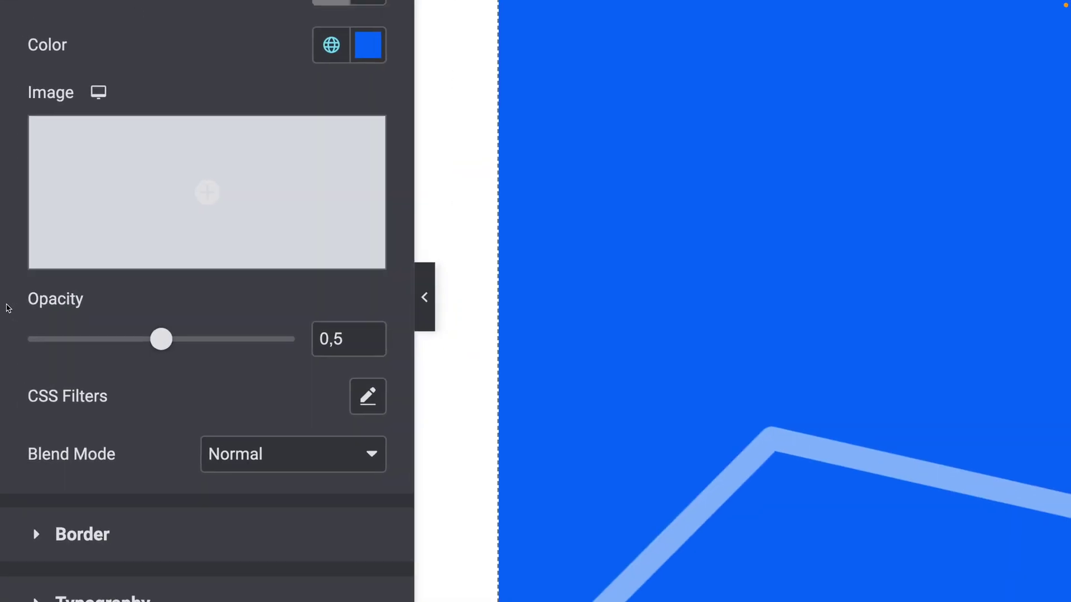
{"action": "left_click", "coordinate": [345, 339]}
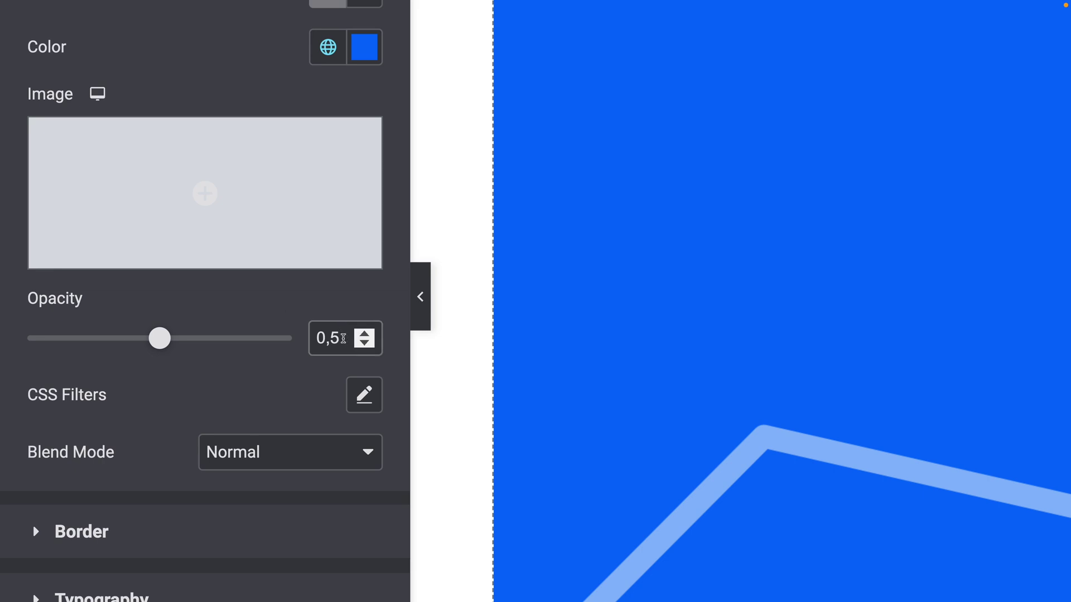
{"action": "key", "text": "BackSpace"}
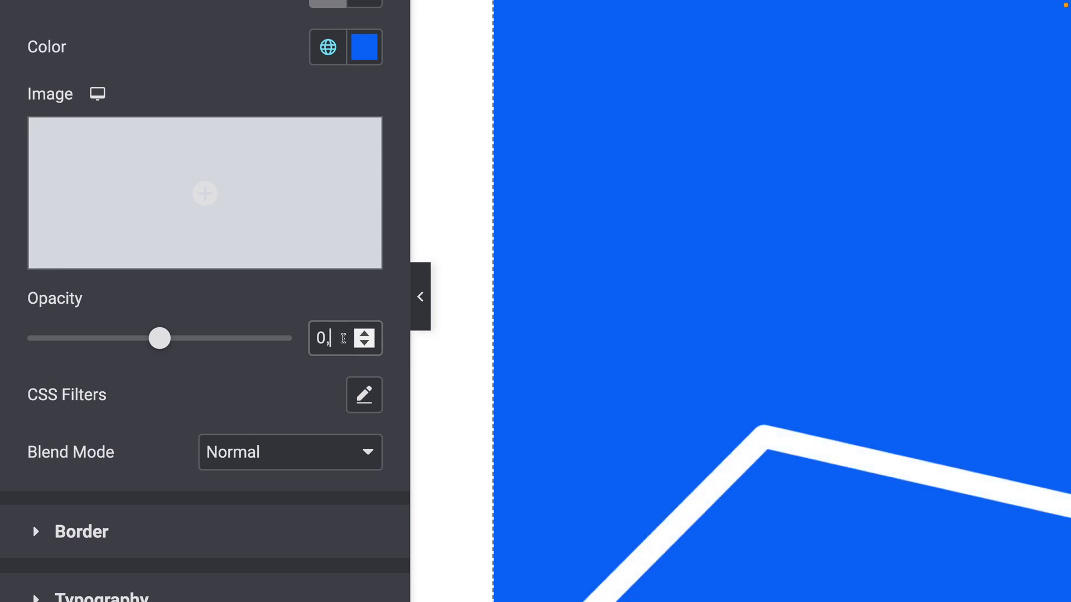
{"action": "type", "text": "9"}
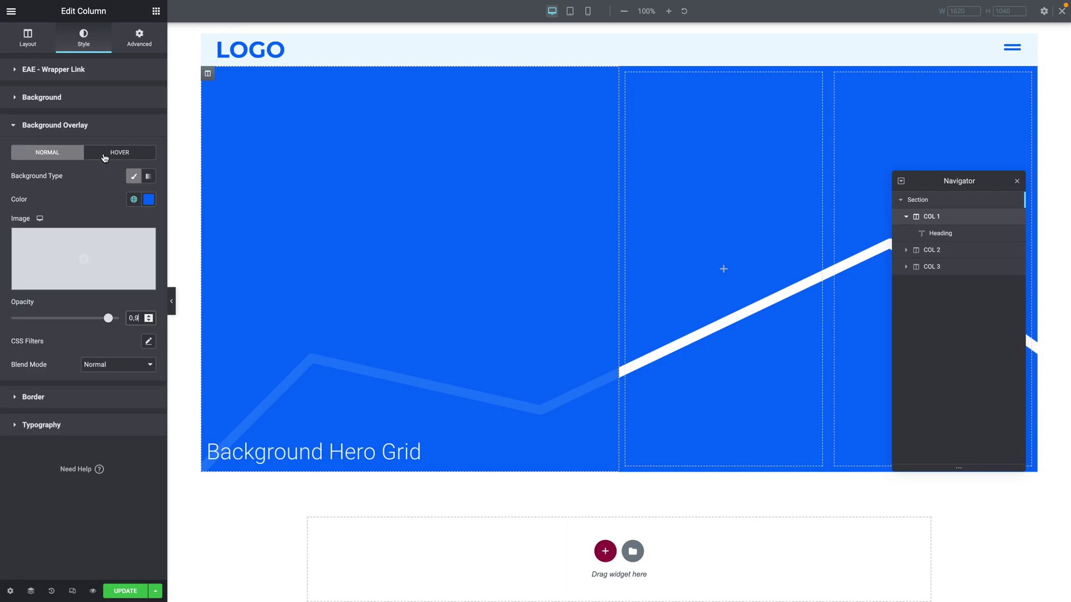
Give COL 1's hover state a Classic background overlay in the darker blue global color with 0.9 opacity.
{"action": "left_click", "coordinate": [104, 156]}
{"action": "left_click", "coordinate": [131, 177]}
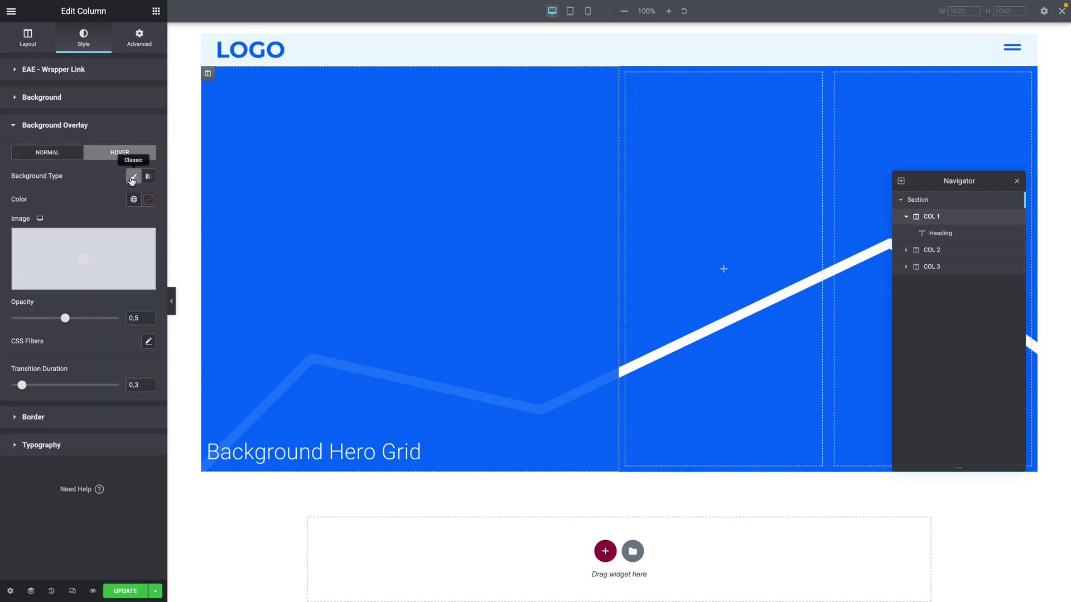
{"action": "left_click", "coordinate": [134, 199]}
{"action": "left_click", "coordinate": [30, 333]}
{"action": "type", "text": "9"}
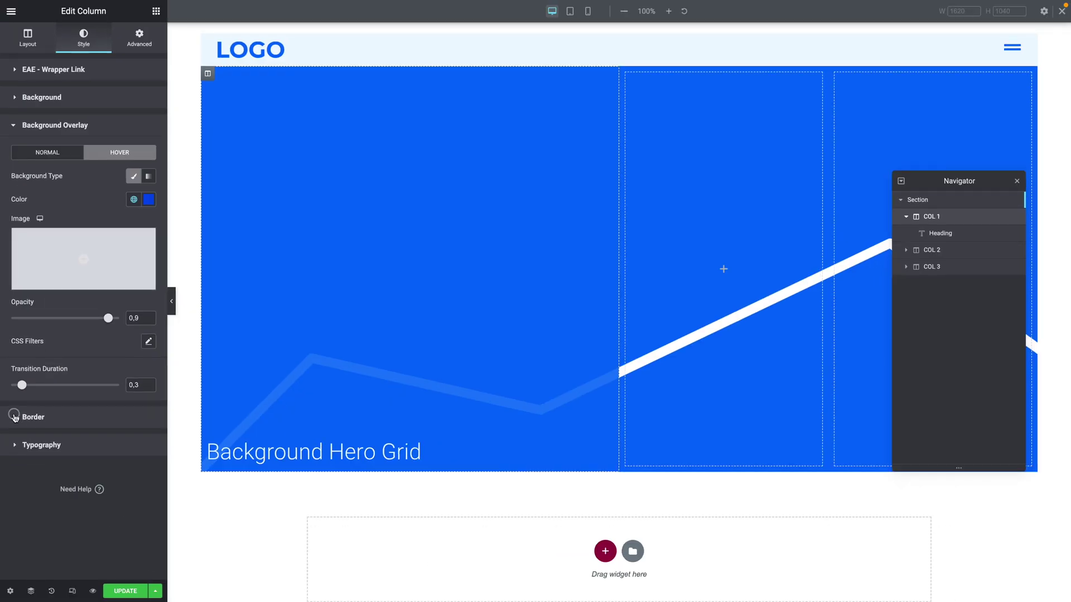
Add a solid #FFFFFF border to COL 1, 10 px wide on its top and right sides and 0 on the others.
{"action": "left_click", "coordinate": [15, 418]}
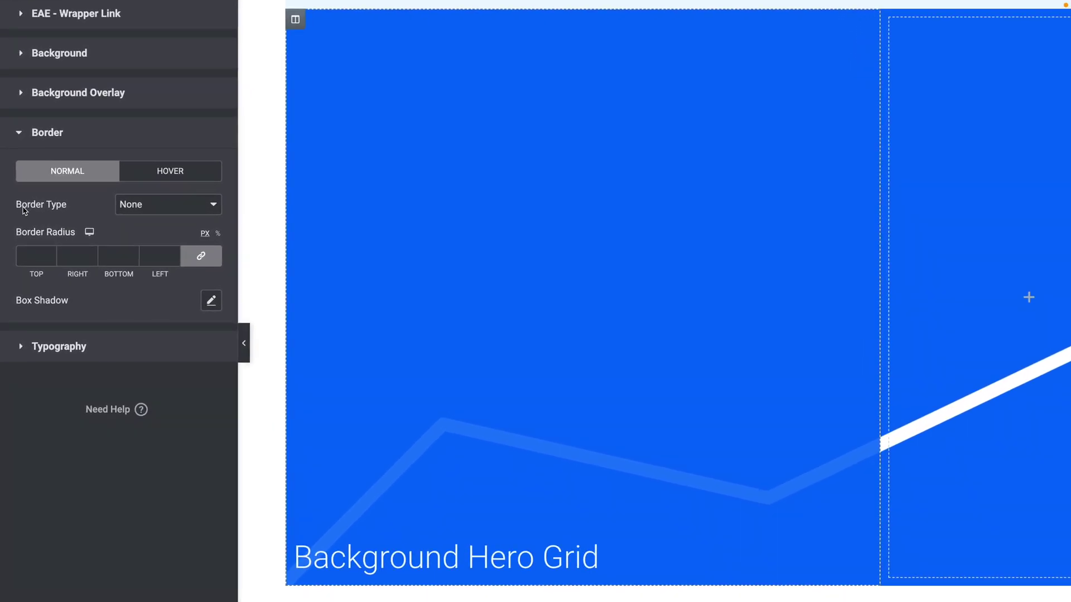
{"action": "left_click", "coordinate": [117, 210]}
{"action": "left_click", "coordinate": [127, 223]}
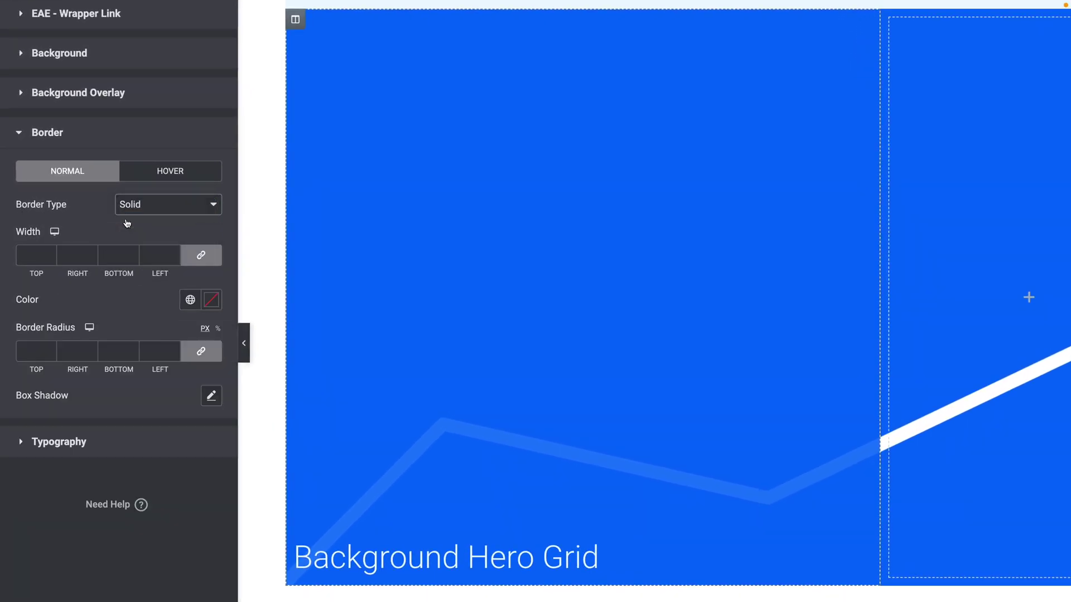
{"action": "left_click", "coordinate": [208, 262]}
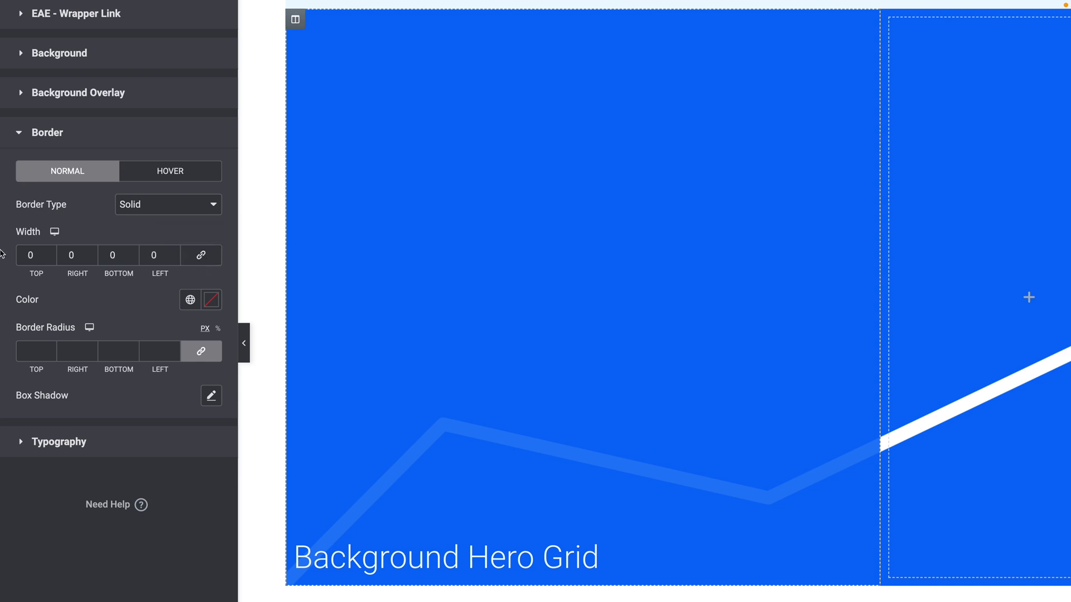
{"action": "left_click", "coordinate": [21, 255]}
{"action": "type", "text": "1"}
{"action": "key", "text": "Tab"}
{"action": "type", "text": "10"}
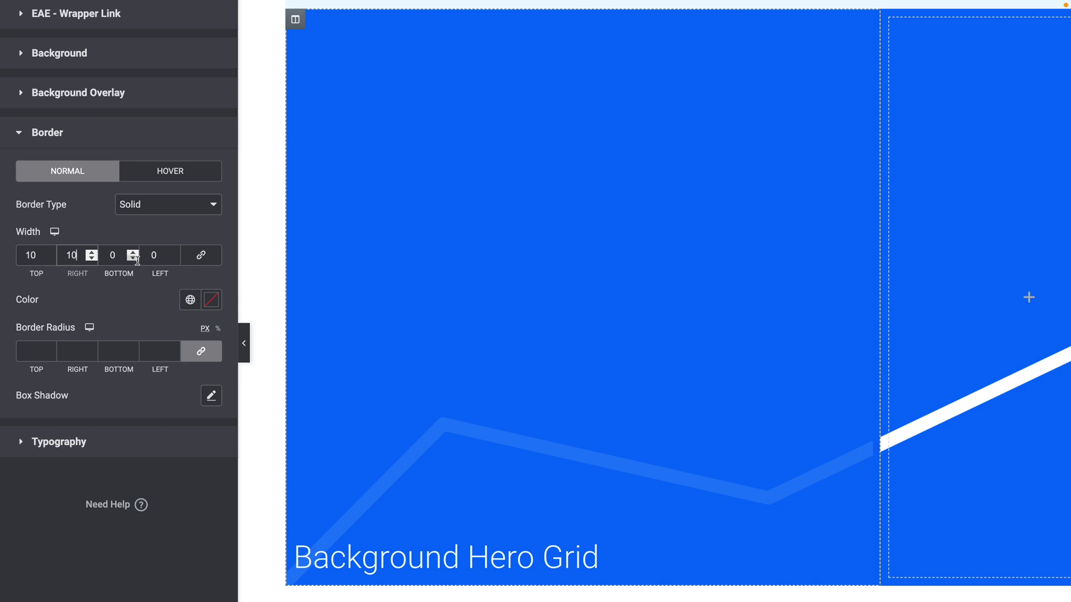
{"action": "left_click", "coordinate": [212, 300]}
{"action": "left_click_drag", "start_coordinate": [110, 400], "coordinate": [9, 354]}
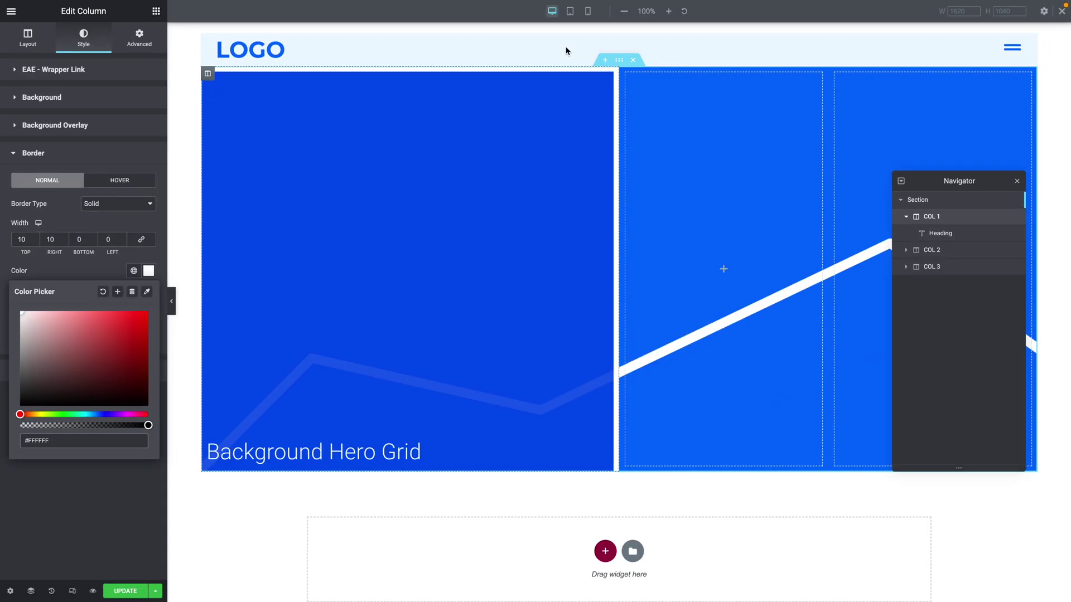
Set COL 1's tablet border width to 10 px on top and 0 elsewhere, check the mobile preview and return to desktop.
{"action": "left_click", "coordinate": [570, 13]}
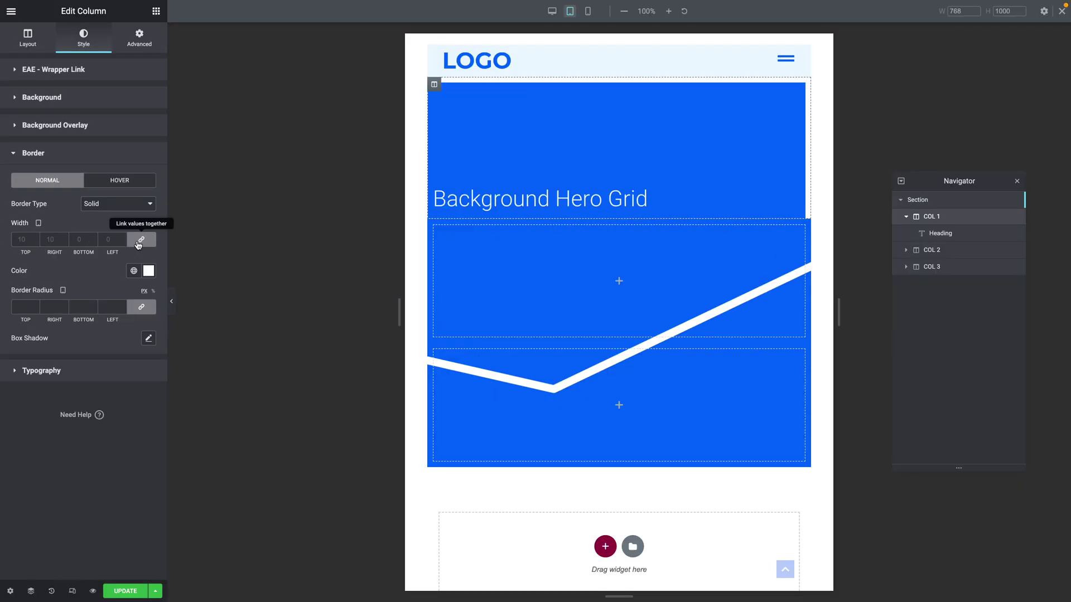
{"action": "left_click", "coordinate": [254, 251]}
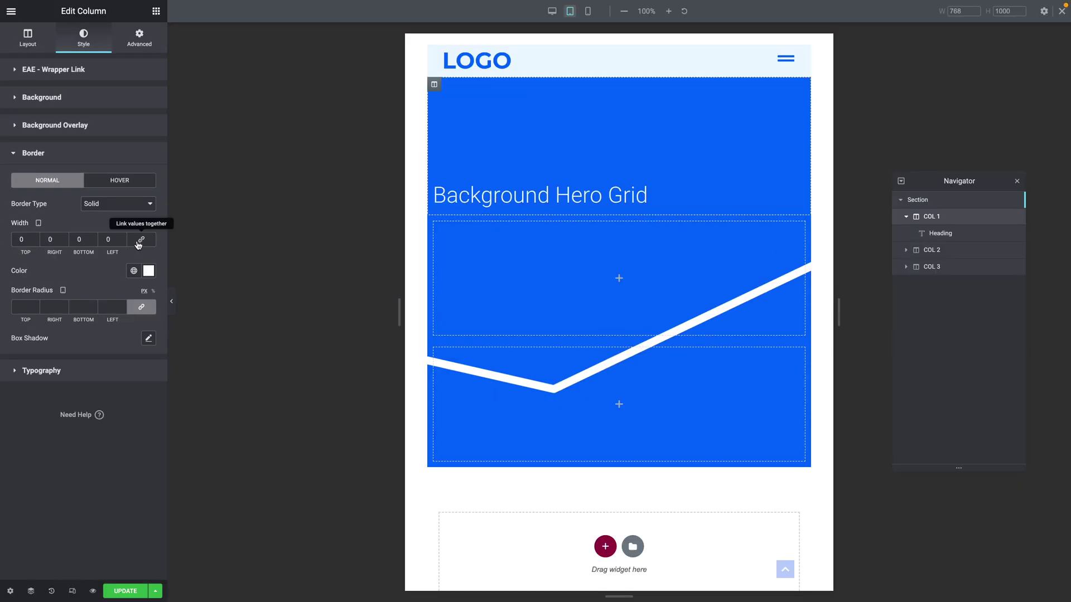
{"action": "left_click", "coordinate": [19, 240]}
{"action": "type", "text": "1"}
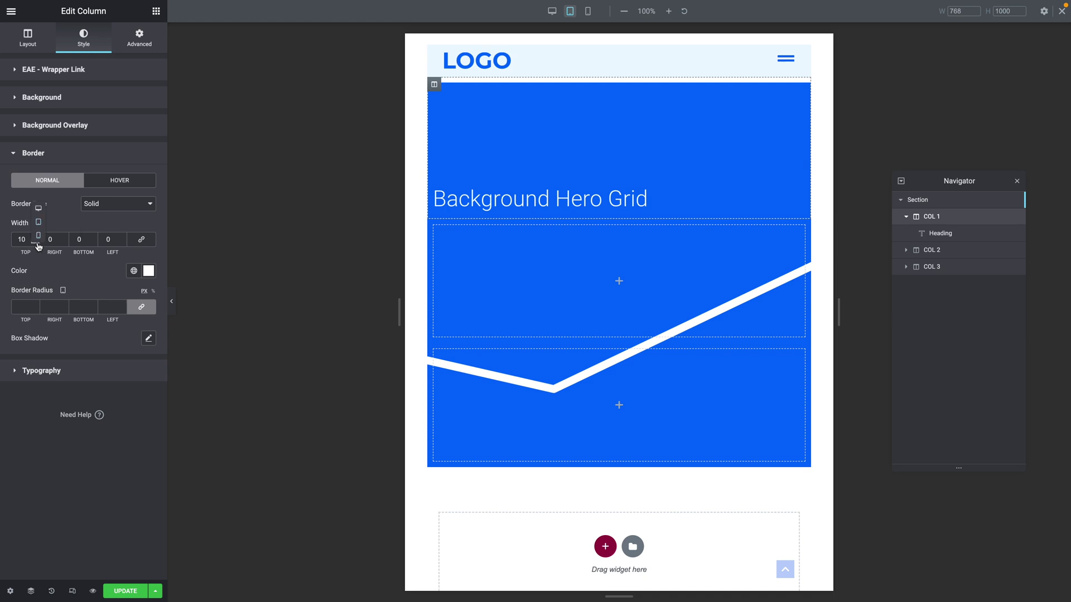
{"action": "left_click", "coordinate": [38, 236]}
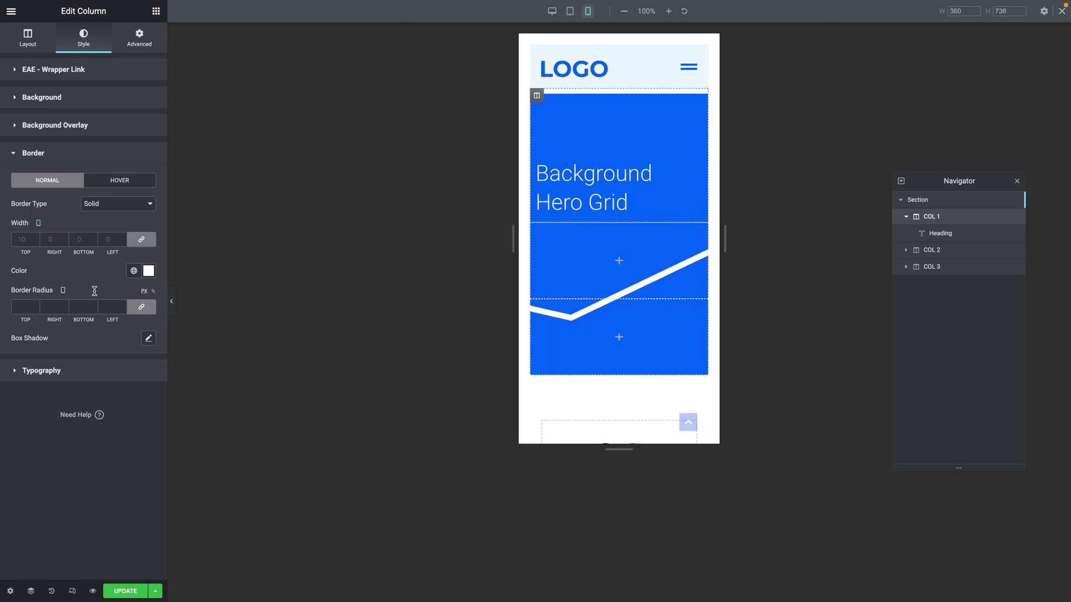
{"action": "left_click", "coordinate": [552, 12]}
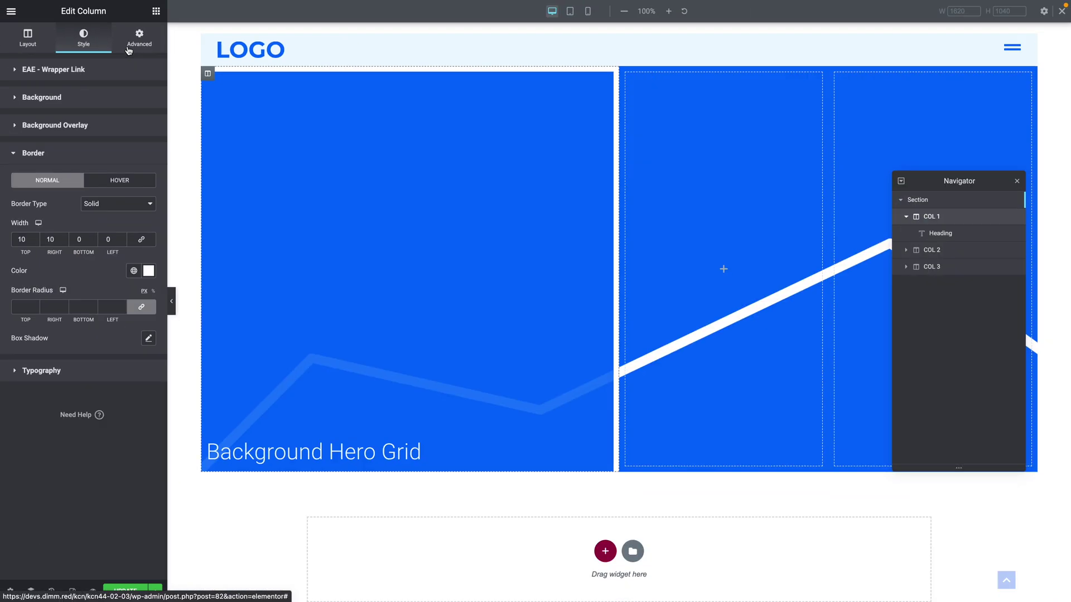
Set COL 1's desktop margins to 0 and its padding to 40 px on all sides.
{"action": "left_click", "coordinate": [128, 49]}
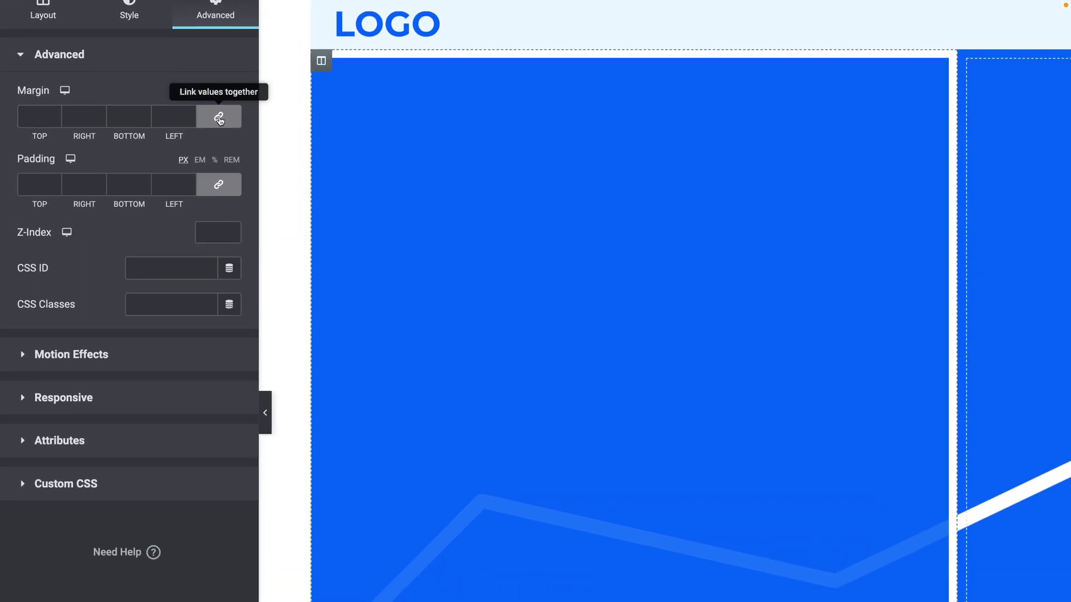
{"action": "left_click", "coordinate": [219, 119]}
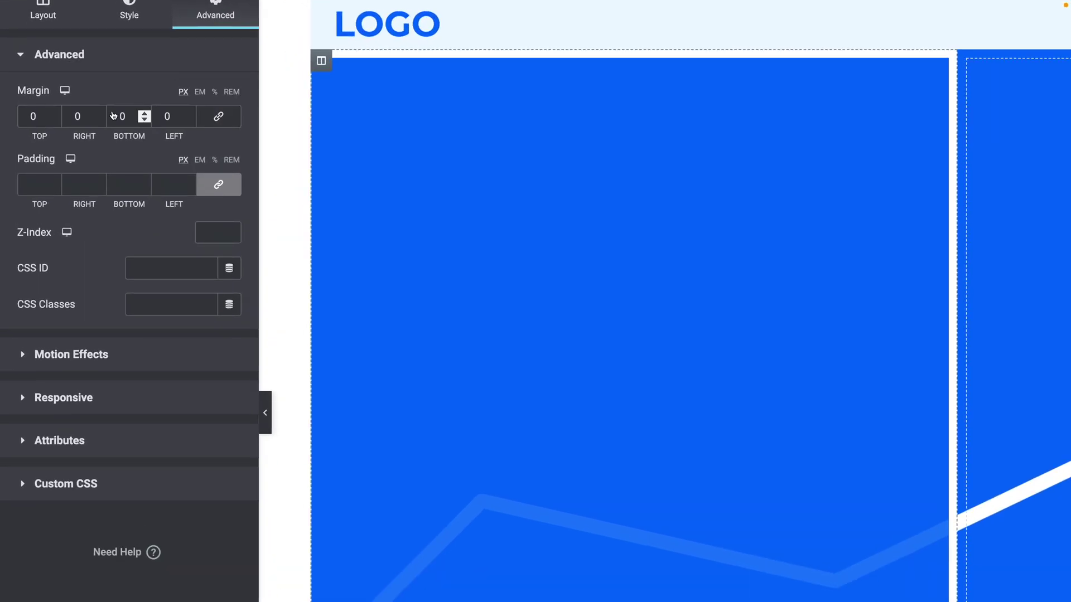
{"action": "left_click", "coordinate": [36, 184]}
{"action": "type", "text": "40"}
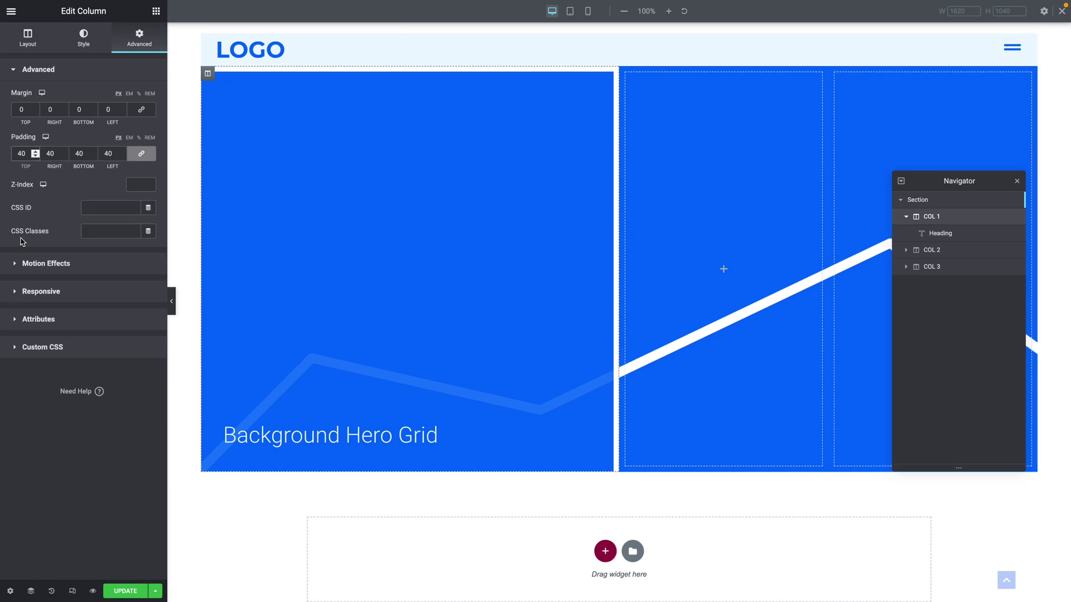
Set COL 1's mobile padding to linked values of 20 px on all sides.
{"action": "left_click", "coordinate": [569, 12]}
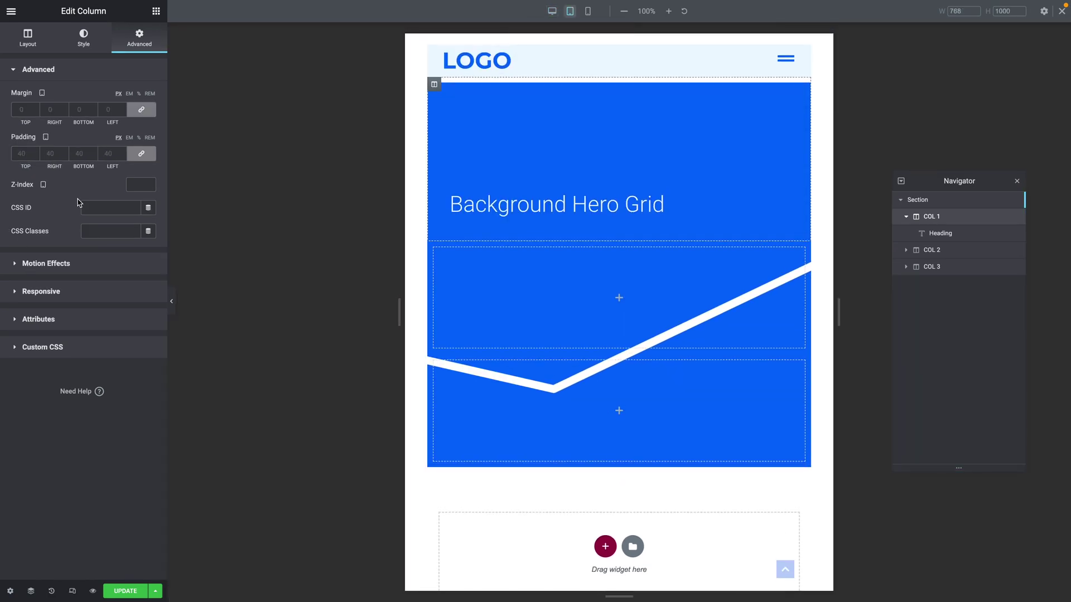
{"action": "left_click", "coordinate": [588, 12]}
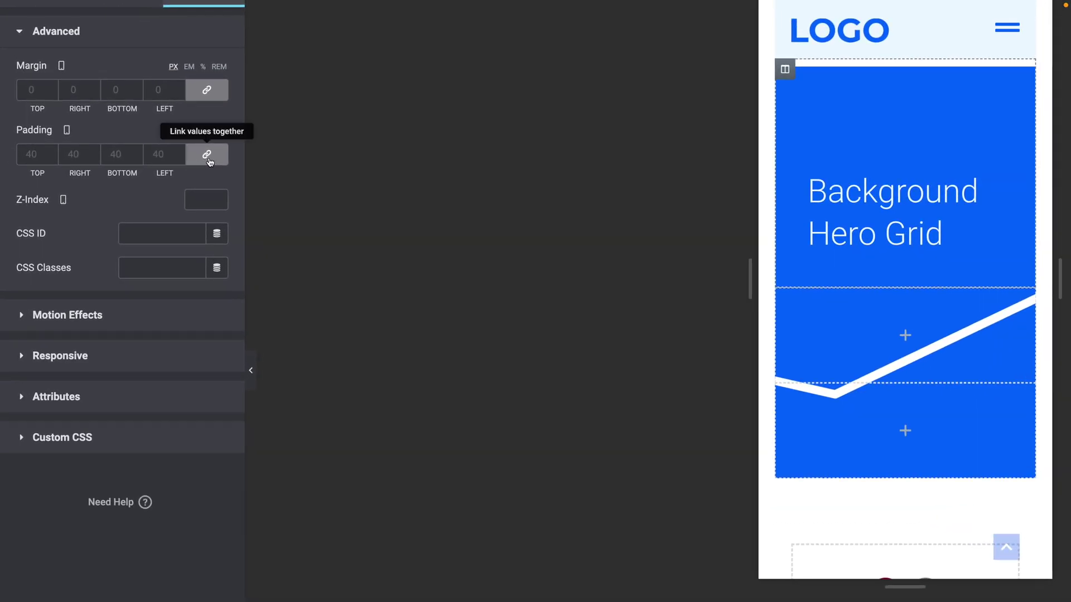
{"action": "left_click", "coordinate": [206, 157]}
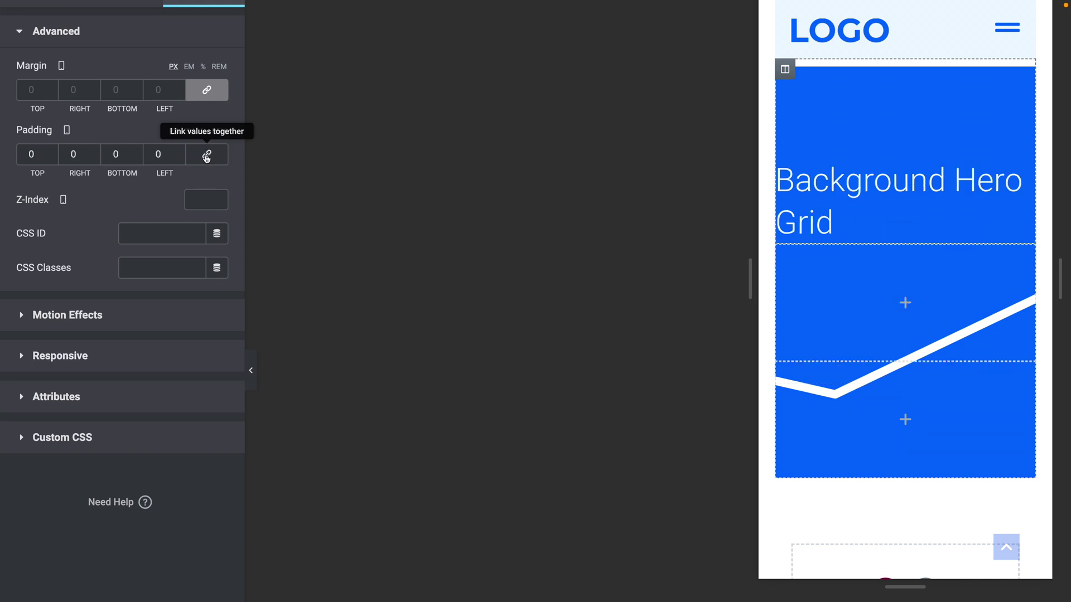
{"action": "left_click", "coordinate": [206, 157]}
{"action": "left_click", "coordinate": [24, 156]}
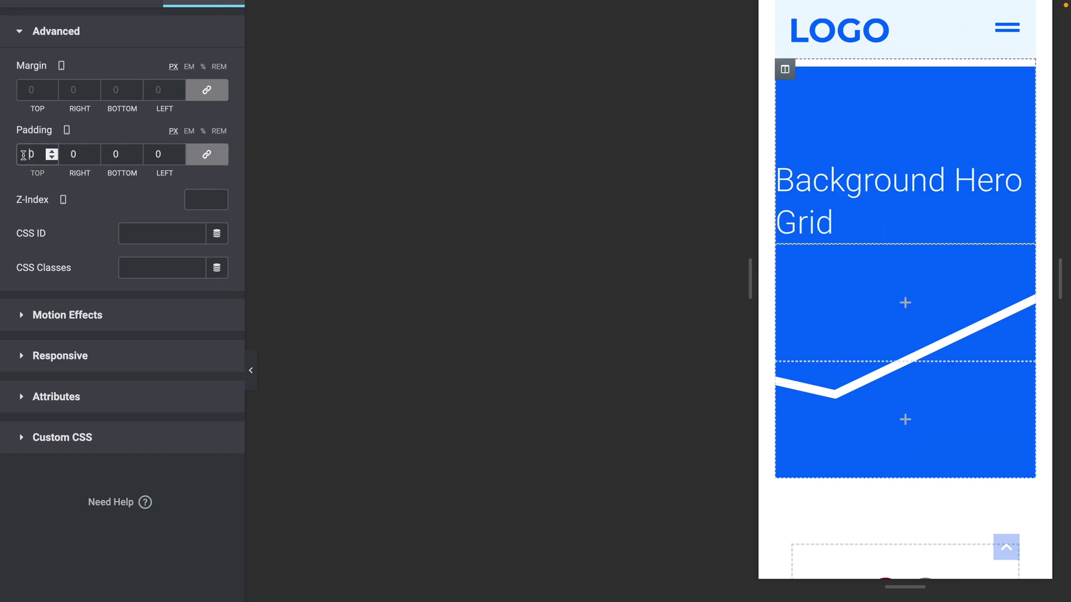
{"action": "type", "text": "2"}
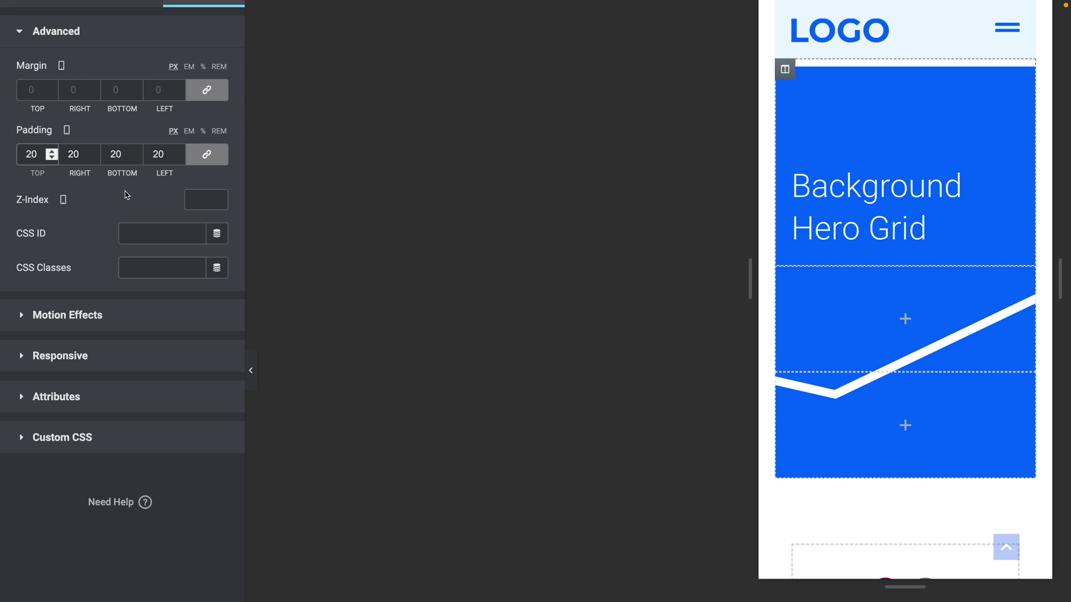
{"action": "left_click", "coordinate": [870, 223]}
{"action": "left_click_drag", "start_coordinate": [929, 231], "coordinate": [779, 176]}
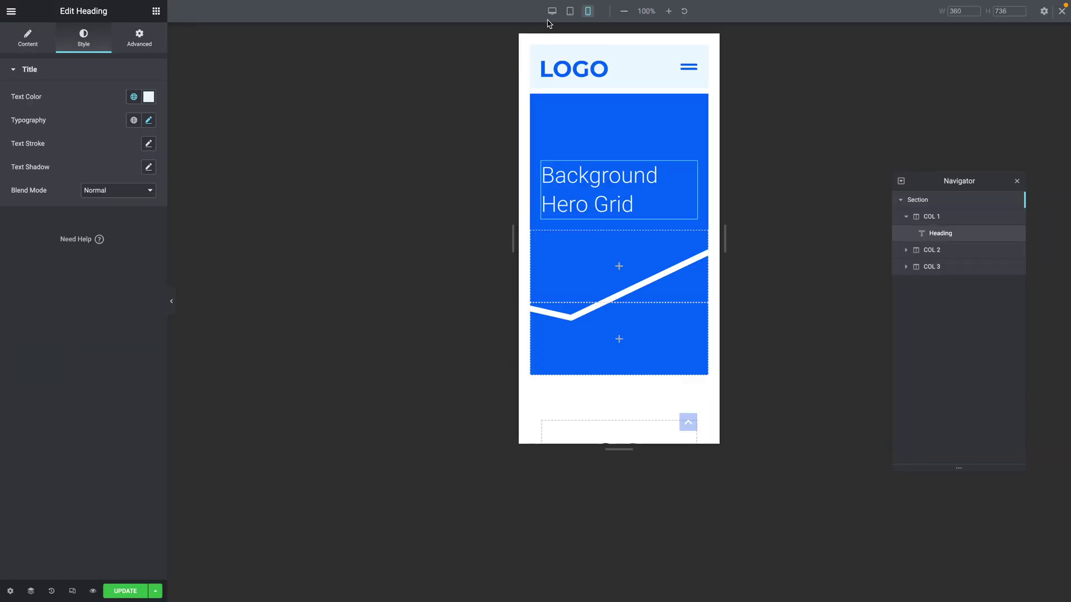
Return to the desktop preview and assign the CSS class "my-main" to COL 1.
{"action": "left_click", "coordinate": [552, 11]}
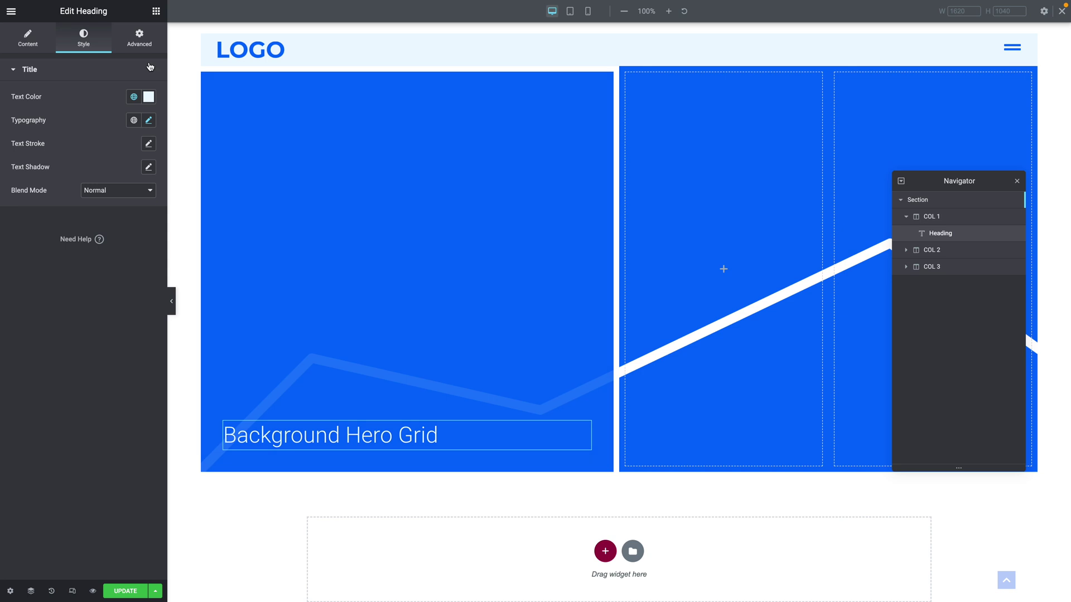
{"action": "left_click", "coordinate": [246, 103]}
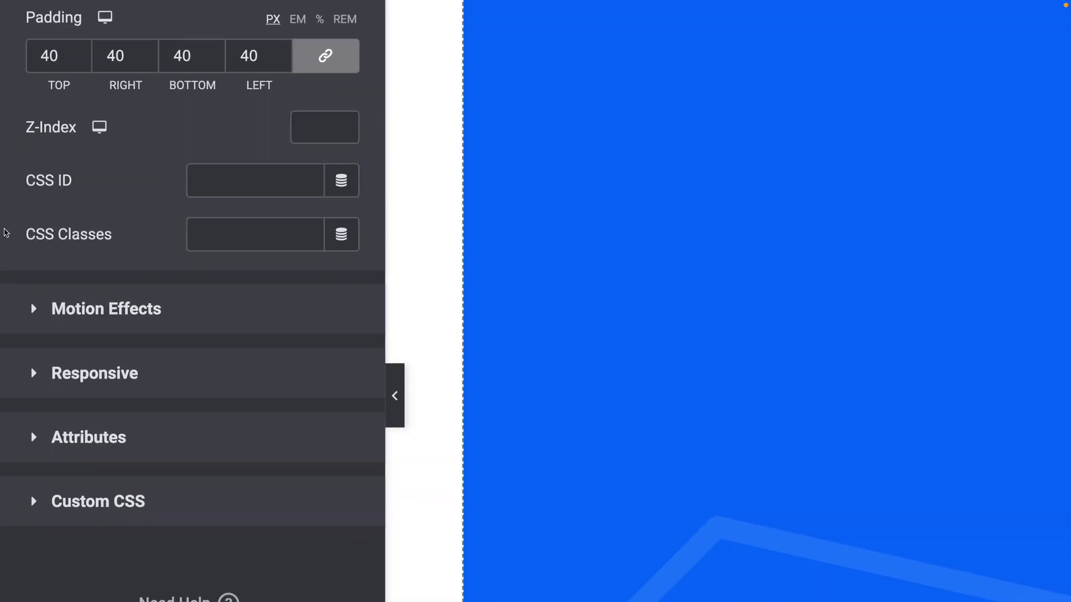
{"action": "left_click", "coordinate": [89, 232]}
{"action": "type", "text": "my-main"}
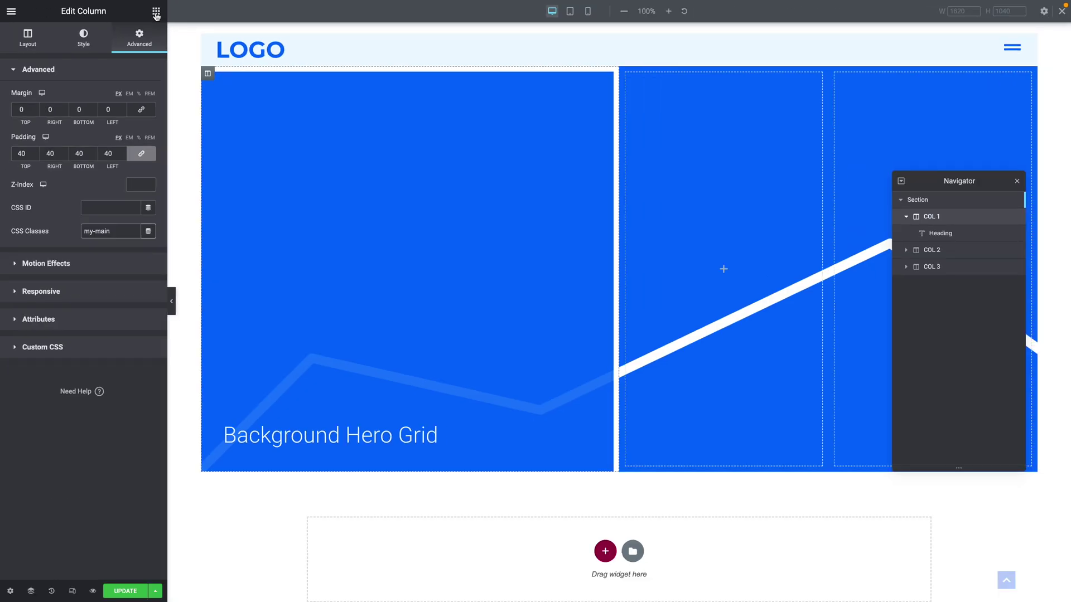
Add a Heading widget to COL 2 with the title "Services".
{"action": "left_click", "coordinate": [156, 20]}
{"action": "left_click_drag", "start_coordinate": [106, 153], "coordinate": [666, 258]}
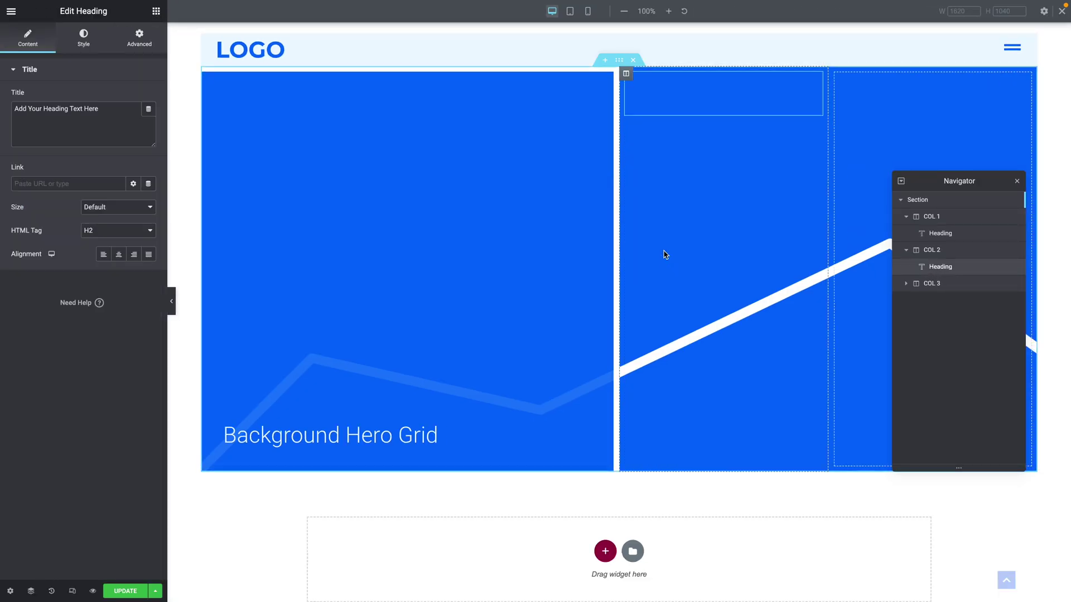
{"action": "triple_click", "coordinate": [79, 116]}
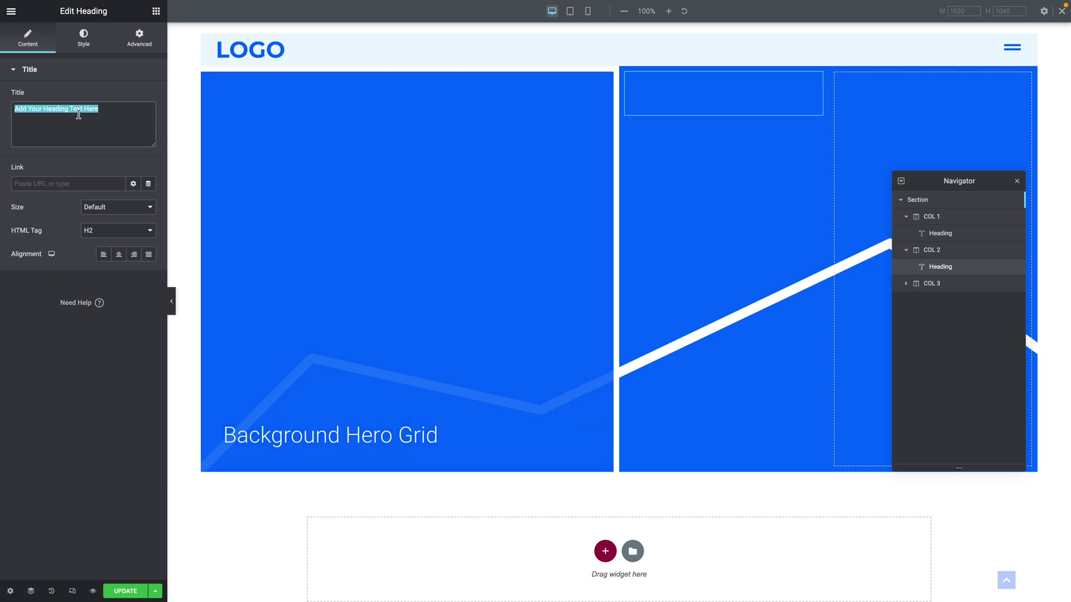
{"action": "type", "text": "Services"}
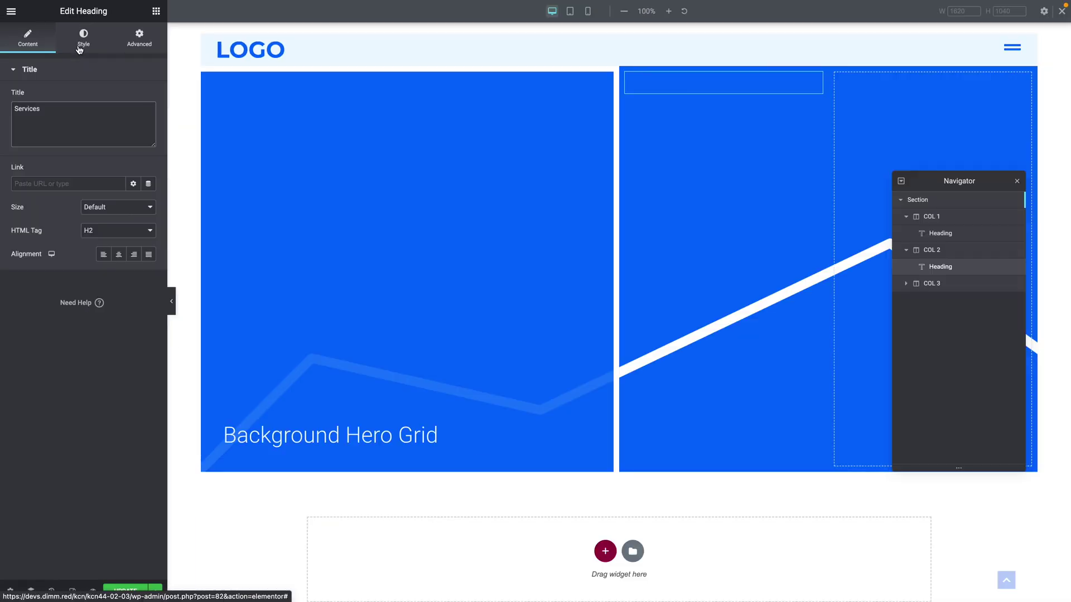
Set the "Services" heading's text color to the global Secondary color.
{"action": "left_click", "coordinate": [80, 50]}
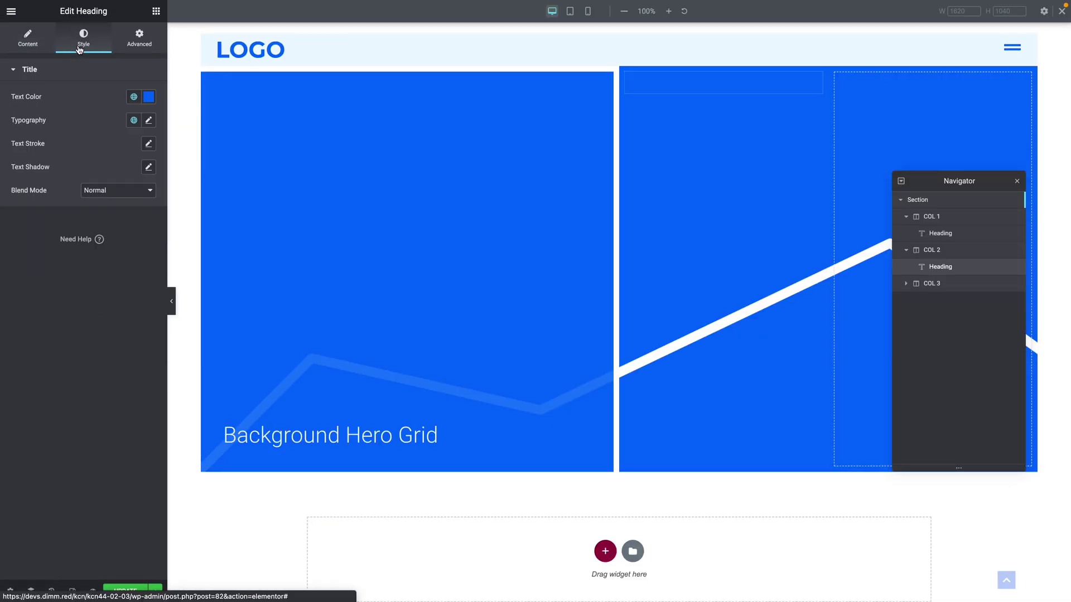
{"action": "left_click", "coordinate": [134, 96]}
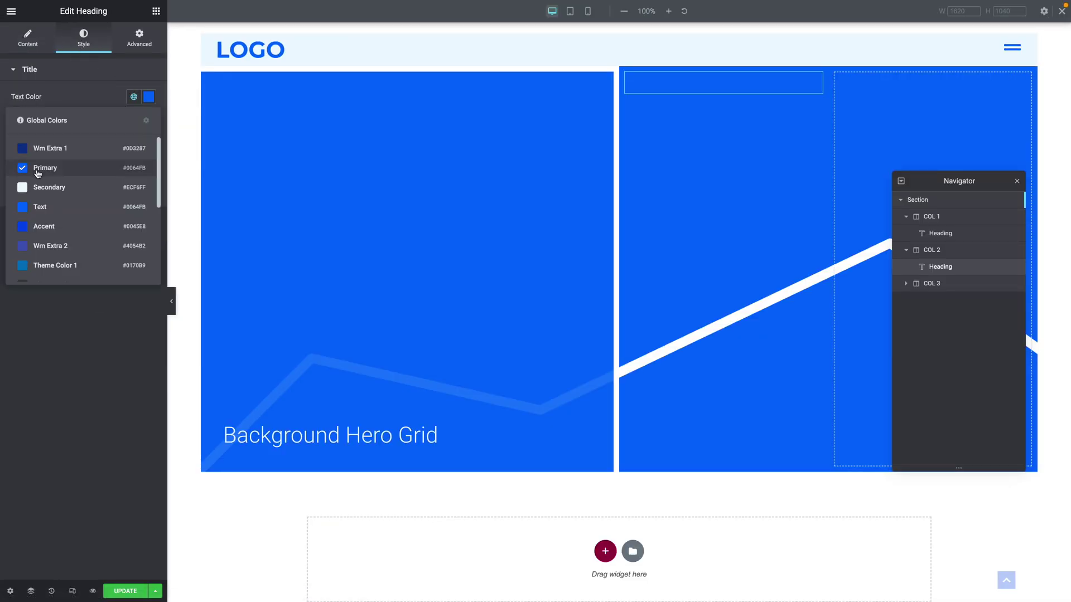
{"action": "left_click", "coordinate": [30, 185]}
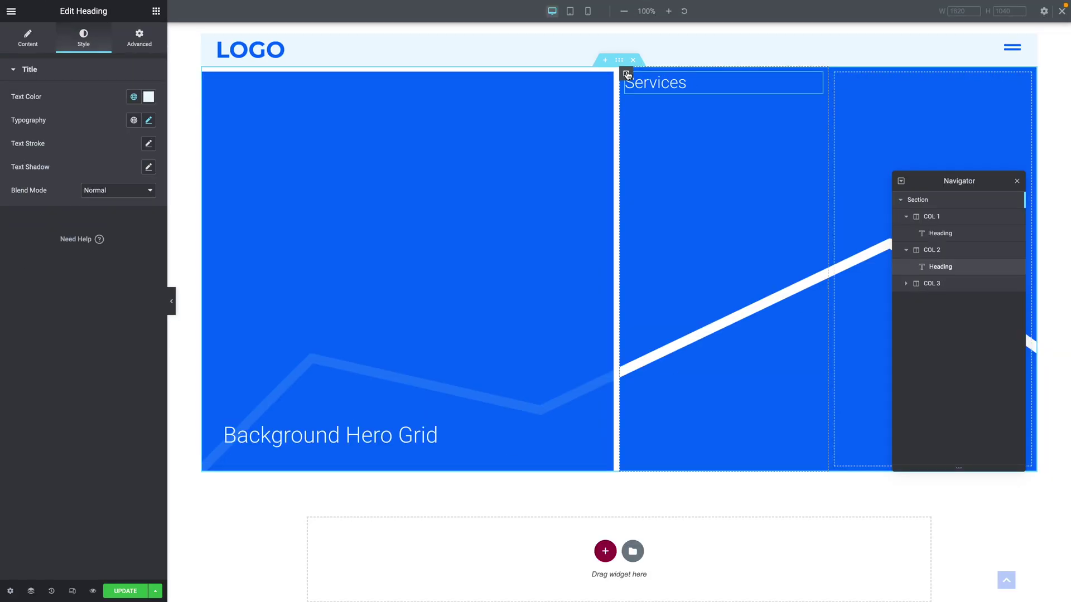
Set COL 2's vertical alignment to Bottom.
{"action": "left_click", "coordinate": [627, 75]}
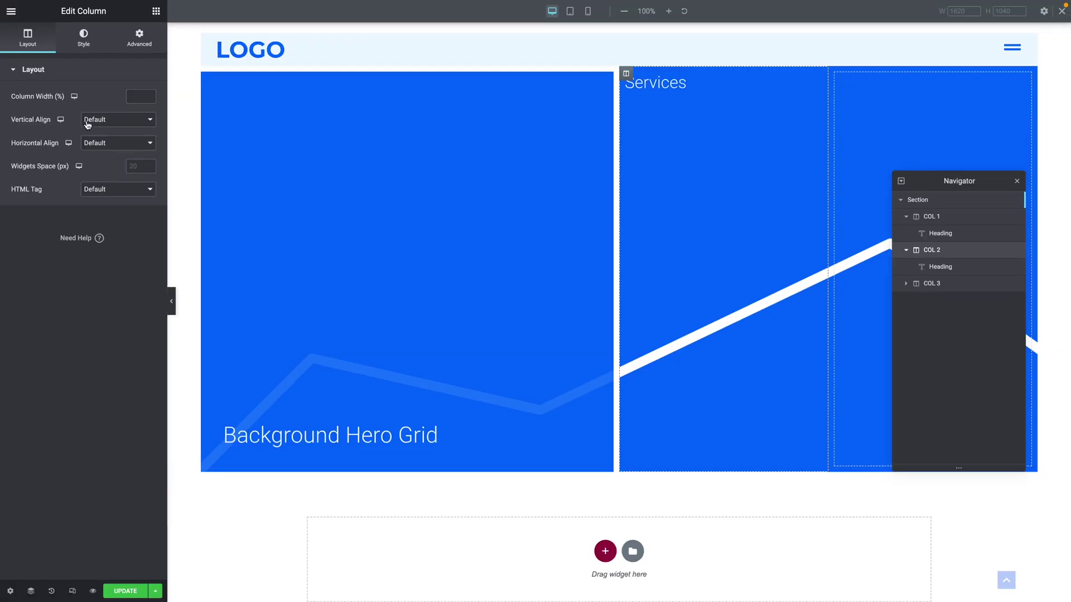
{"action": "left_click", "coordinate": [88, 124]}
{"action": "left_click", "coordinate": [98, 157]}
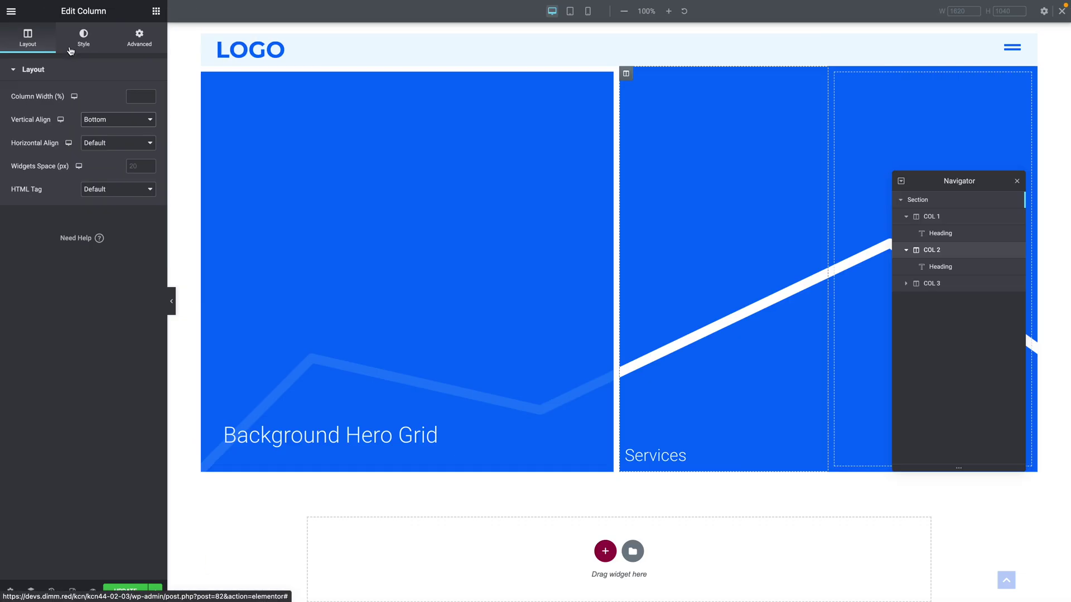
Give COL 2 a Classic background and a Classic overlay in the global Primary color at 0.9 opacity.
{"action": "left_click", "coordinate": [70, 50]}
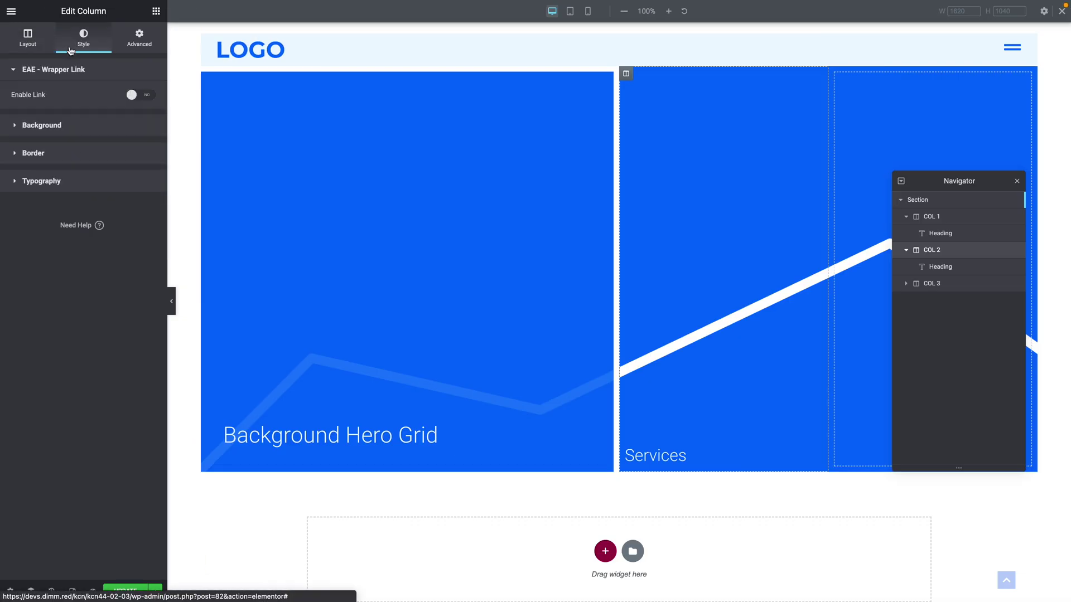
{"action": "left_click", "coordinate": [31, 125]}
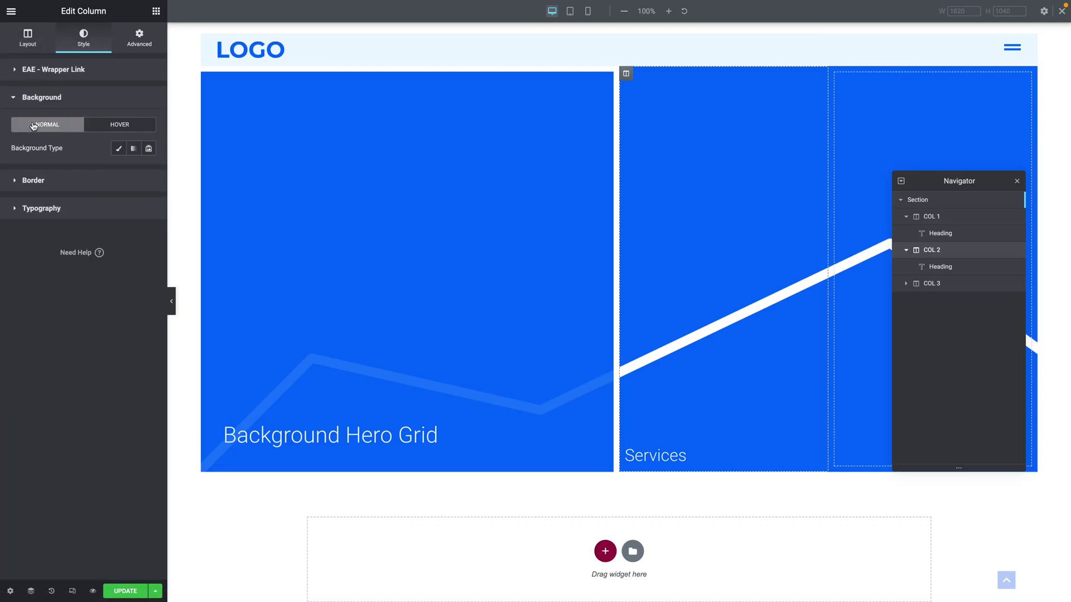
{"action": "left_click", "coordinate": [118, 150]}
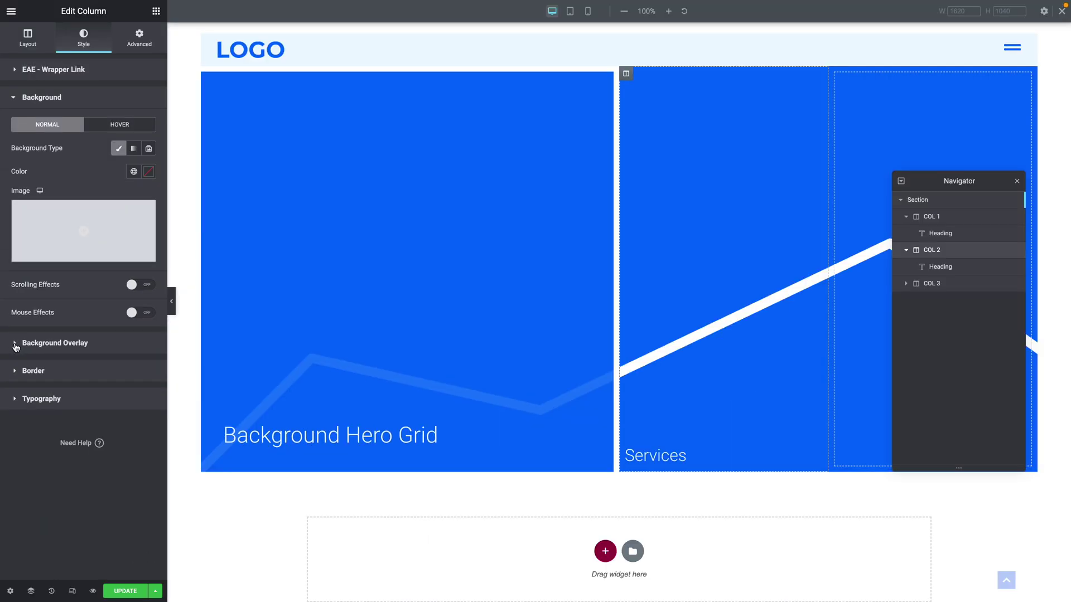
{"action": "left_click", "coordinate": [15, 345]}
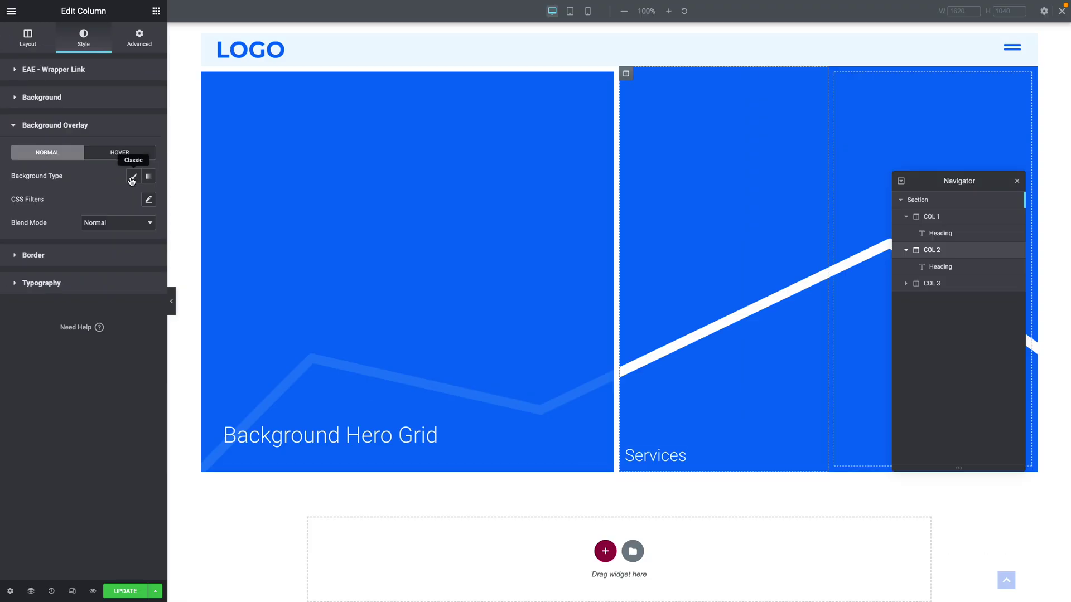
{"action": "left_click", "coordinate": [133, 177]}
{"action": "left_click", "coordinate": [134, 199]}
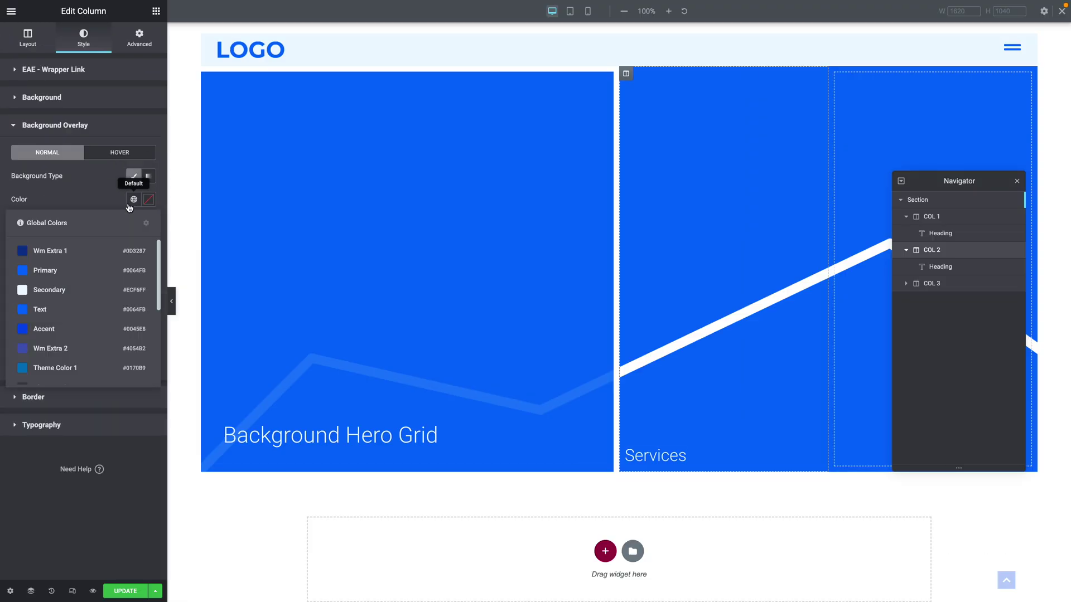
{"action": "left_click", "coordinate": [49, 276]}
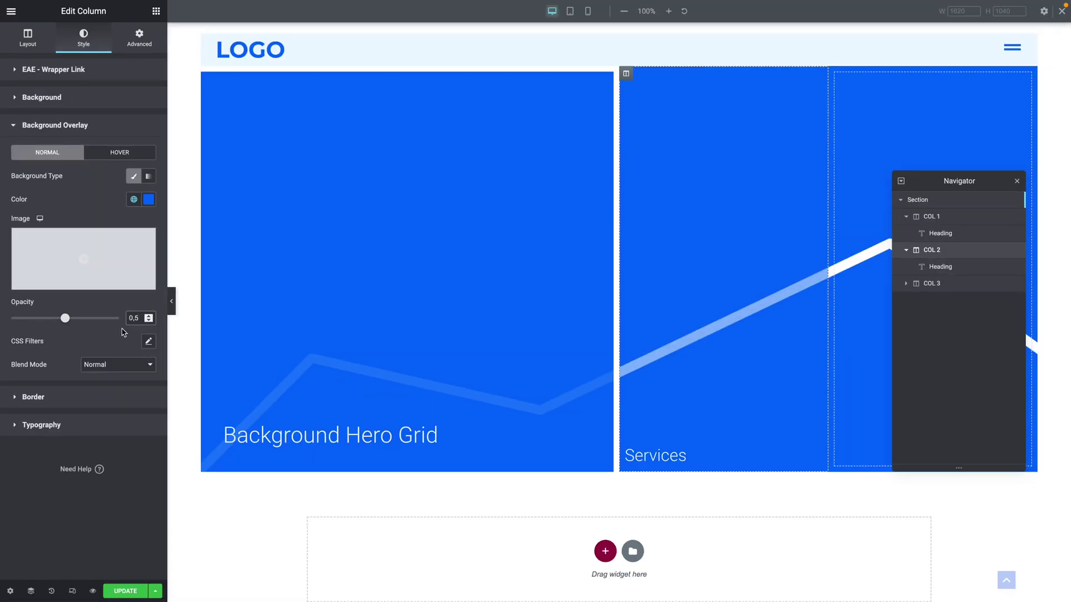
{"action": "key", "text": "BackSpace"}
{"action": "type", "text": "9"}
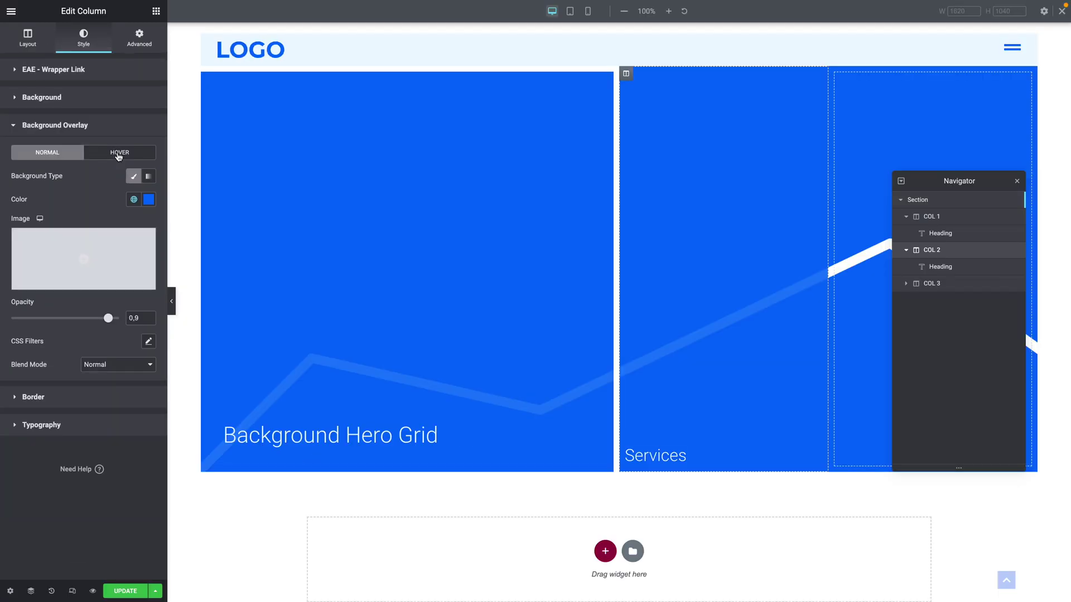
Set COL 2's hover overlay to the global Accent color with 0.9 opacity.
{"action": "left_click", "coordinate": [119, 155]}
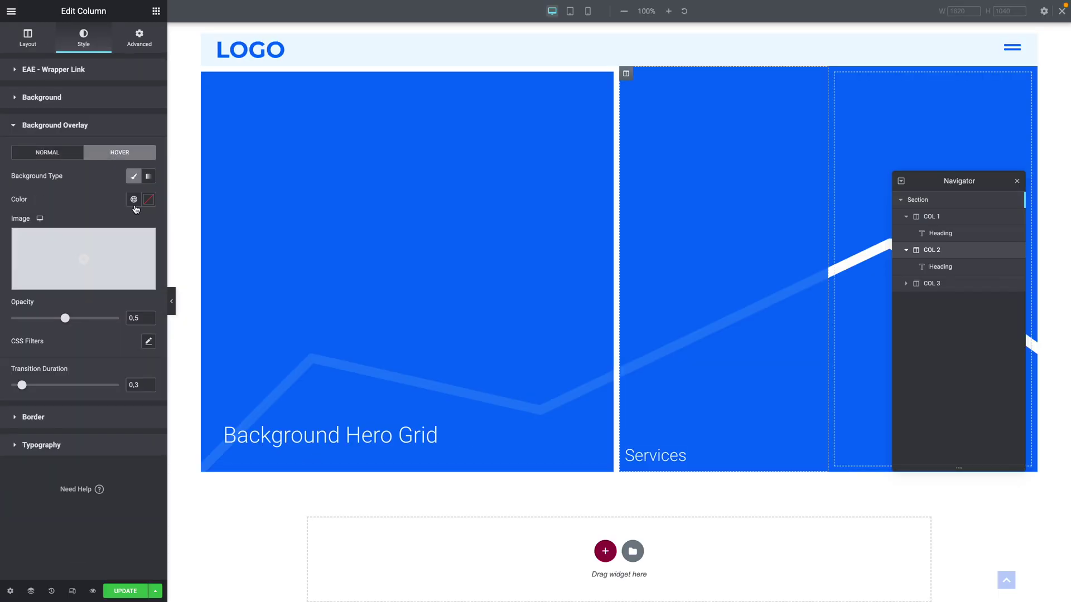
{"action": "left_click", "coordinate": [134, 200]}
{"action": "left_click", "coordinate": [39, 329]}
{"action": "scroll", "coordinate": [139, 320], "scroll_direction": "up", "scroll_amount": 4}
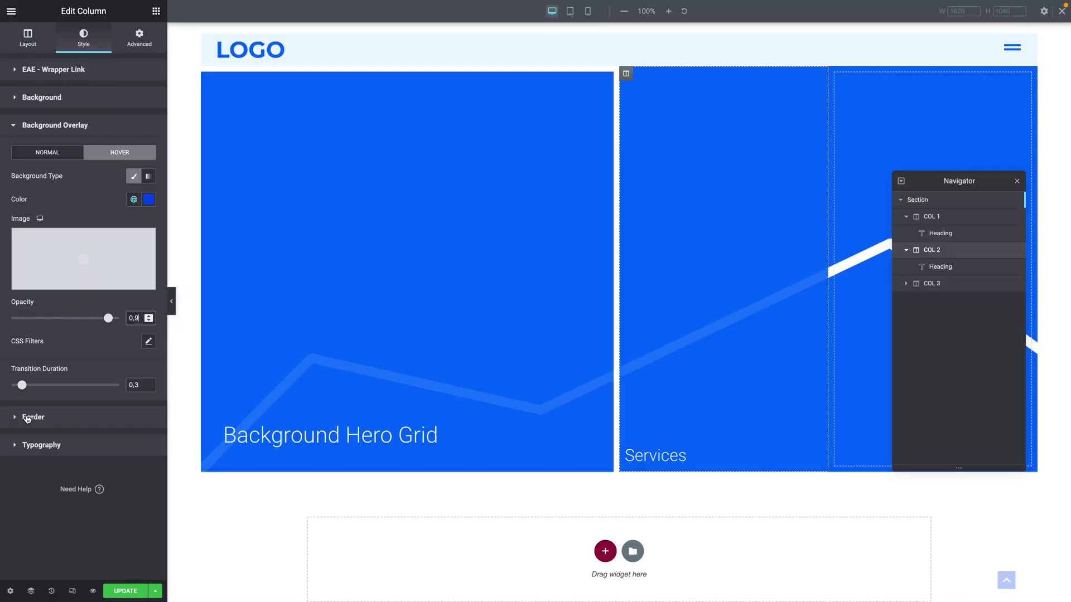
Give COL 2 a solid #FFFFFF border with unlinked widths of 10 px on top and right and 0 elsewhere.
{"action": "left_click", "coordinate": [26, 419]}
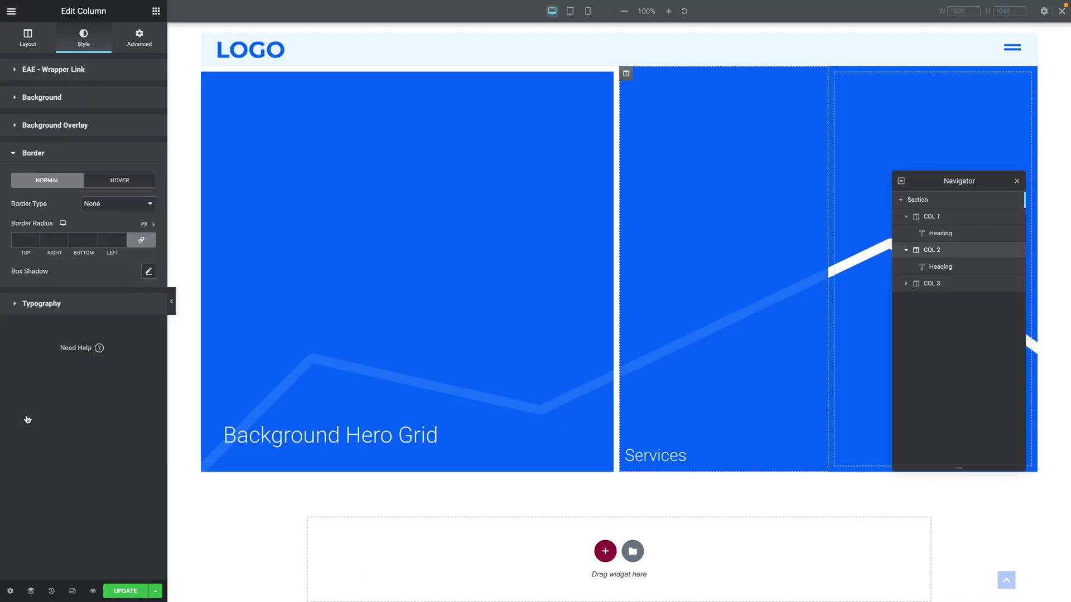
{"action": "left_click", "coordinate": [98, 204]}
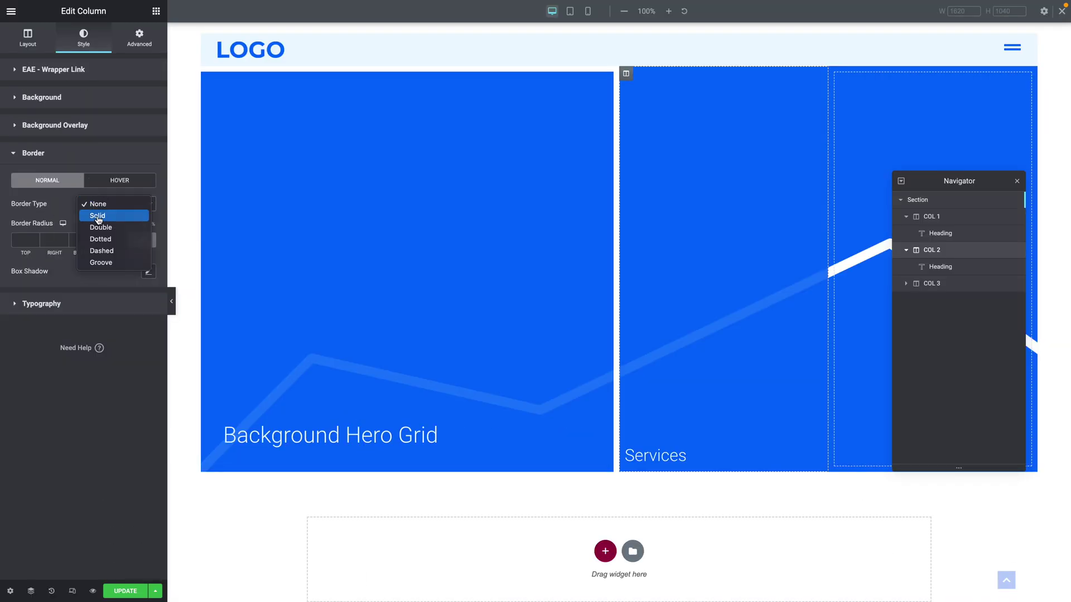
{"action": "left_click", "coordinate": [98, 213]}
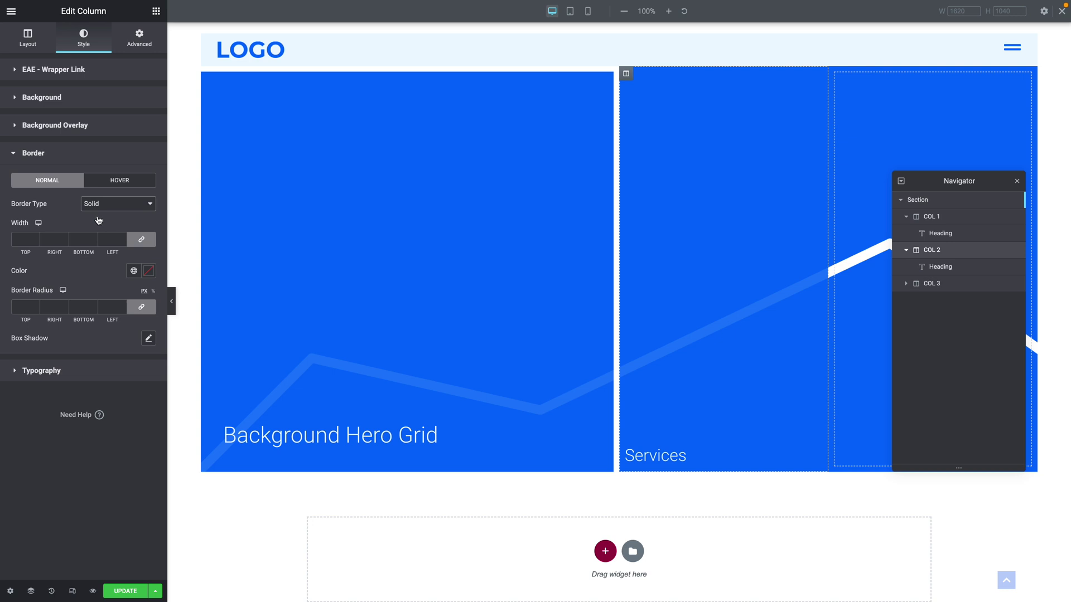
{"action": "left_click", "coordinate": [141, 244]}
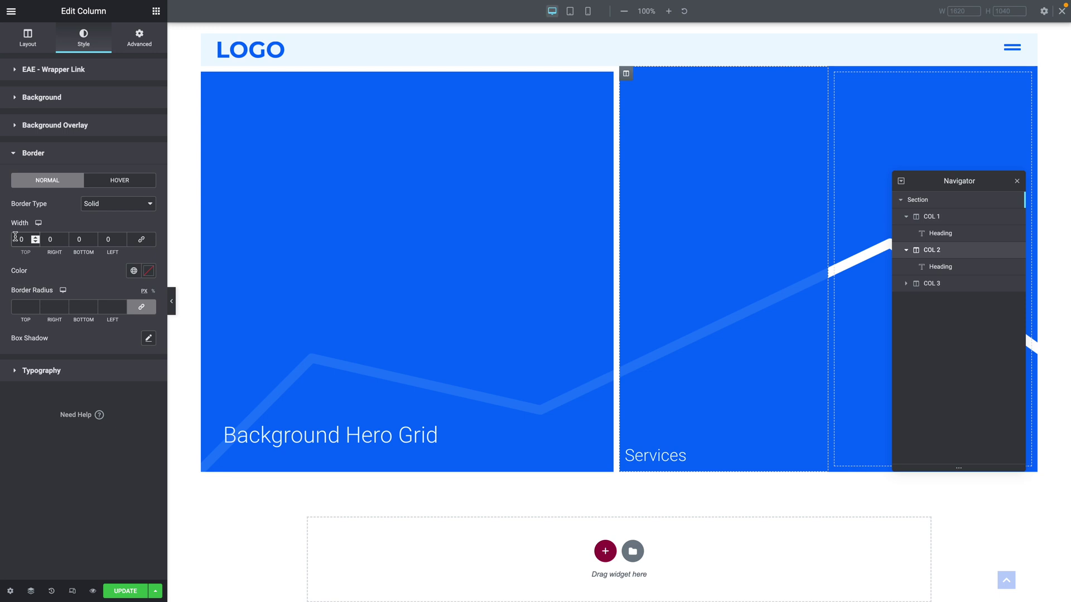
{"action": "key", "text": "Tab"}
{"action": "type", "text": "10"}
{"action": "left_click", "coordinate": [149, 271]}
{"action": "type", "text": "#FFFFFF"}
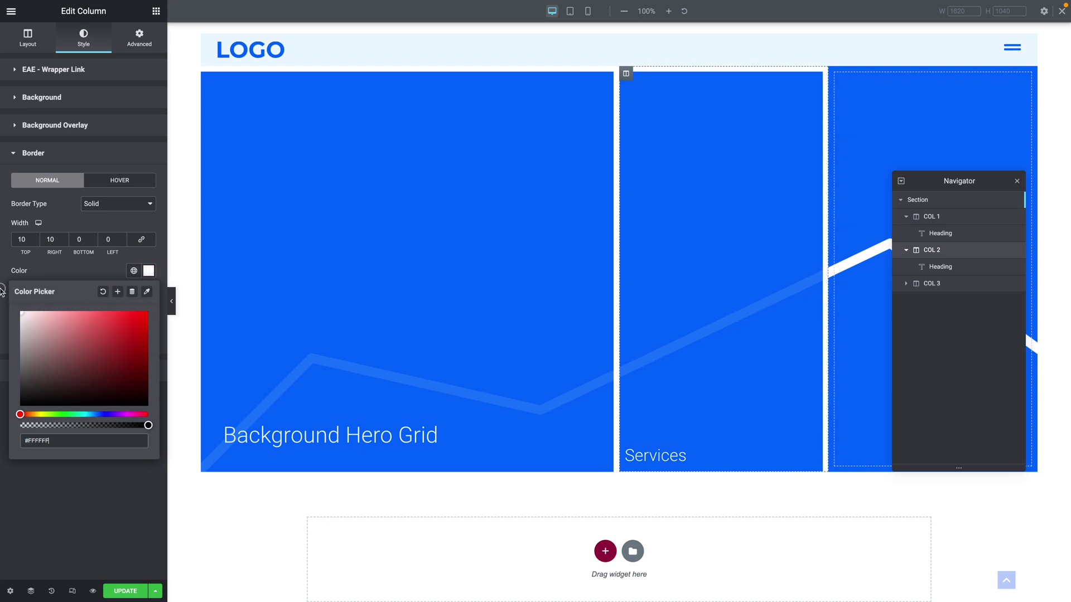
{"action": "left_click", "coordinate": [35, 231]}
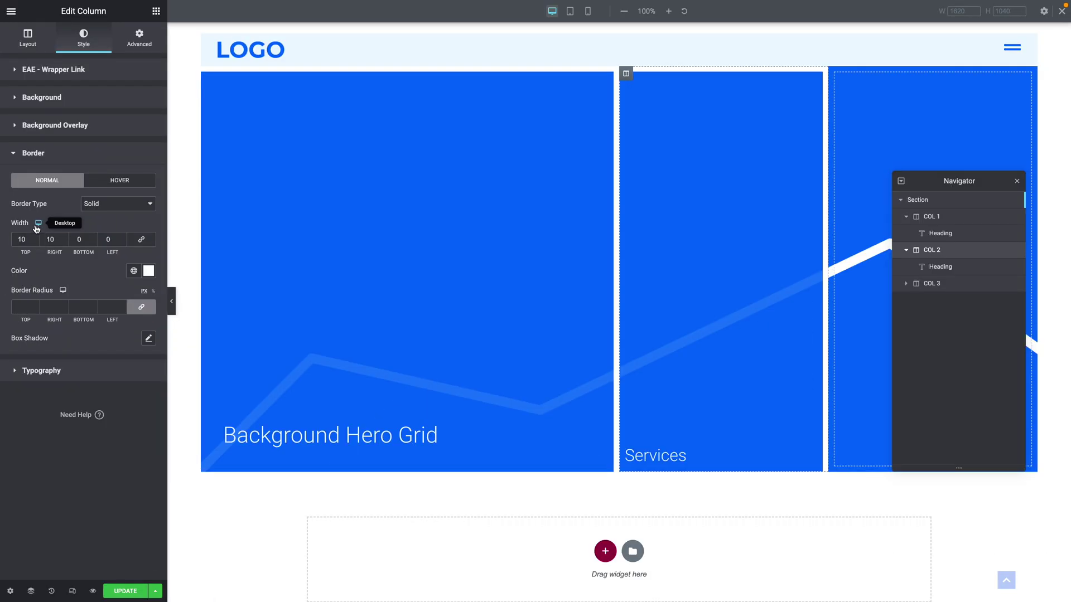
Set COL 2's tablet border width to 10 px on top and 0 elsewhere, check the mobile preview and return to desktop.
{"action": "left_click", "coordinate": [37, 224]}
{"action": "left_click", "coordinate": [38, 237]}
{"action": "left_click", "coordinate": [141, 239]}
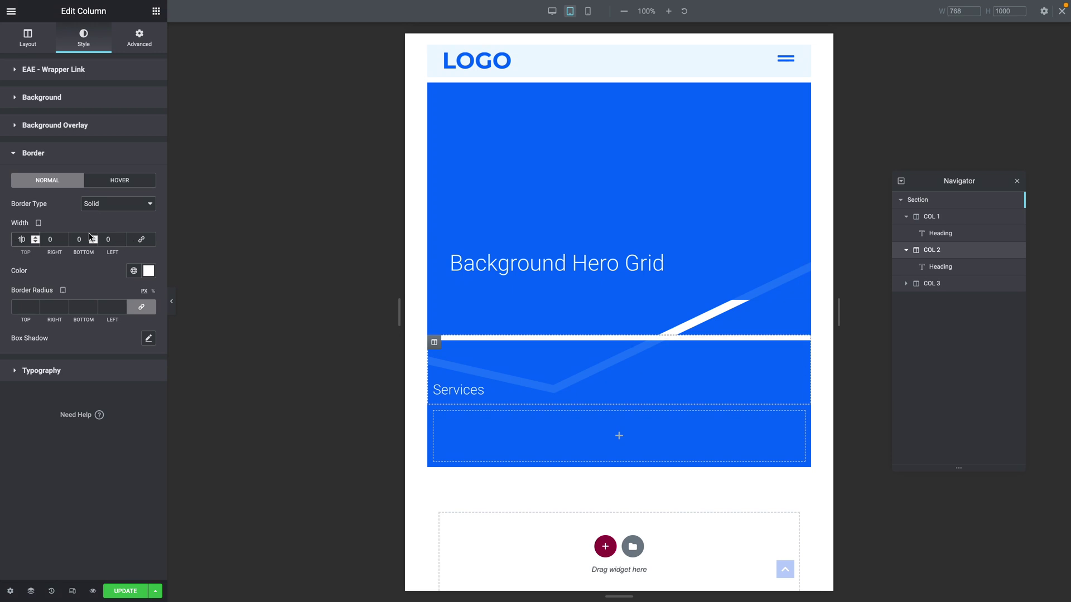
{"action": "left_click", "coordinate": [37, 235]}
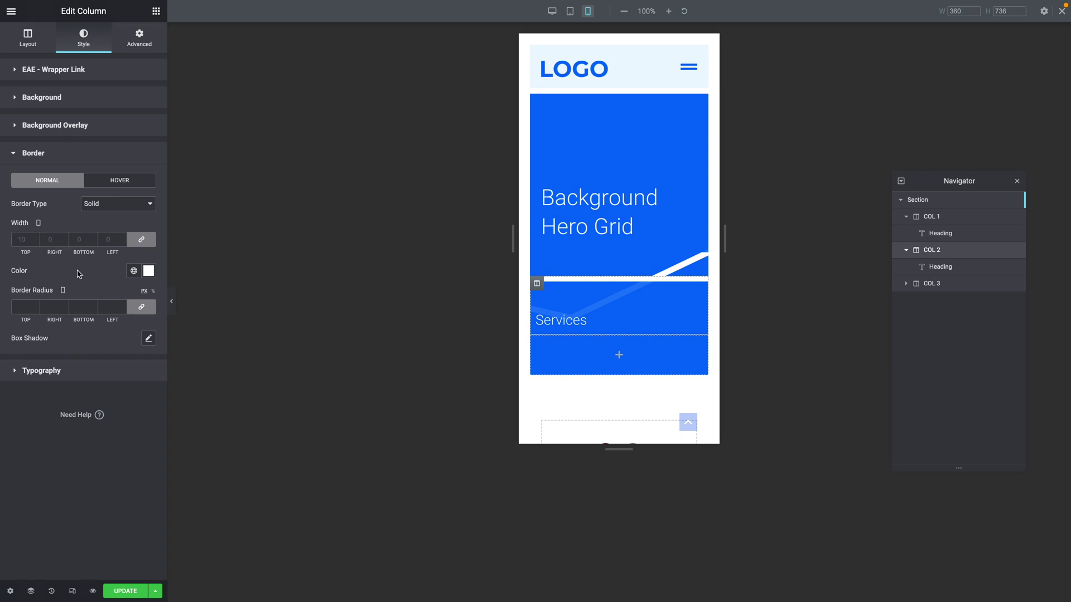
{"action": "left_click", "coordinate": [552, 11]}
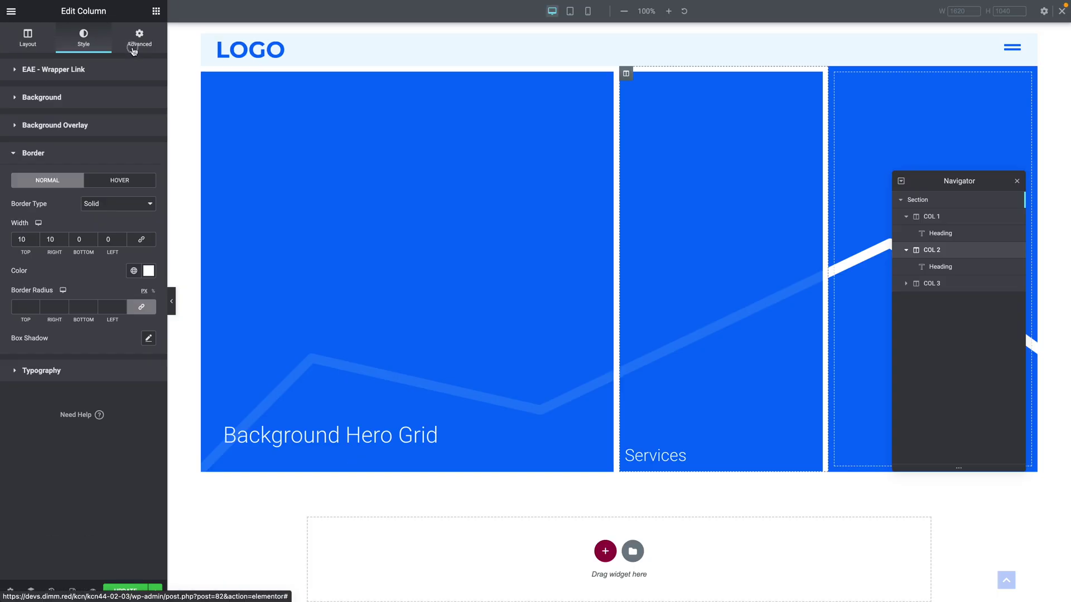
Set COL 2's desktop margins to 0 and its padding to 40 px on all sides.
{"action": "left_click", "coordinate": [134, 48]}
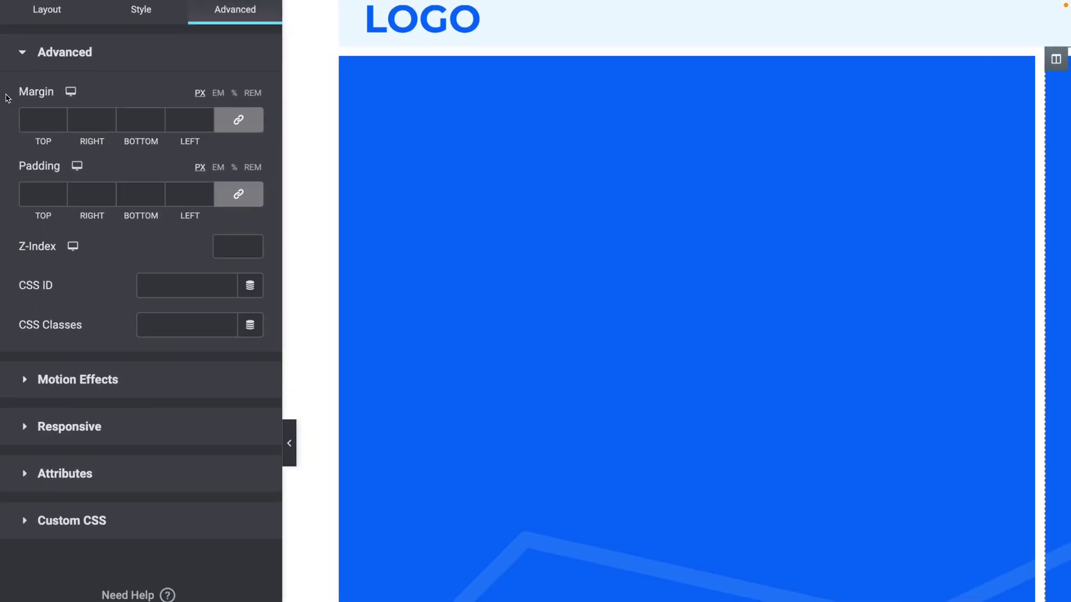
{"action": "left_click", "coordinate": [239, 119]}
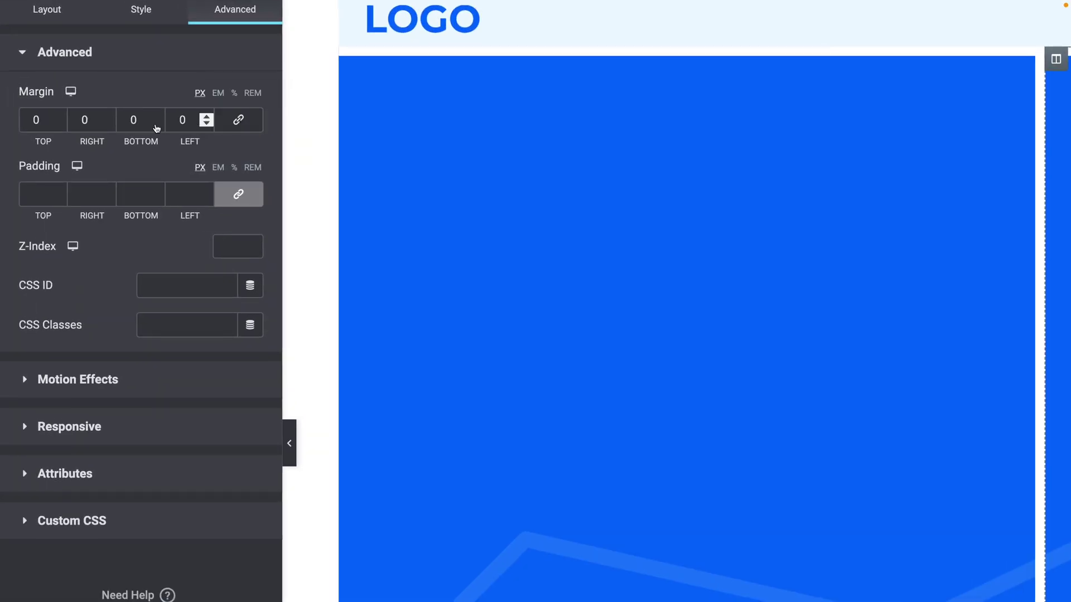
{"action": "left_click", "coordinate": [22, 193]}
{"action": "type", "text": "40"}
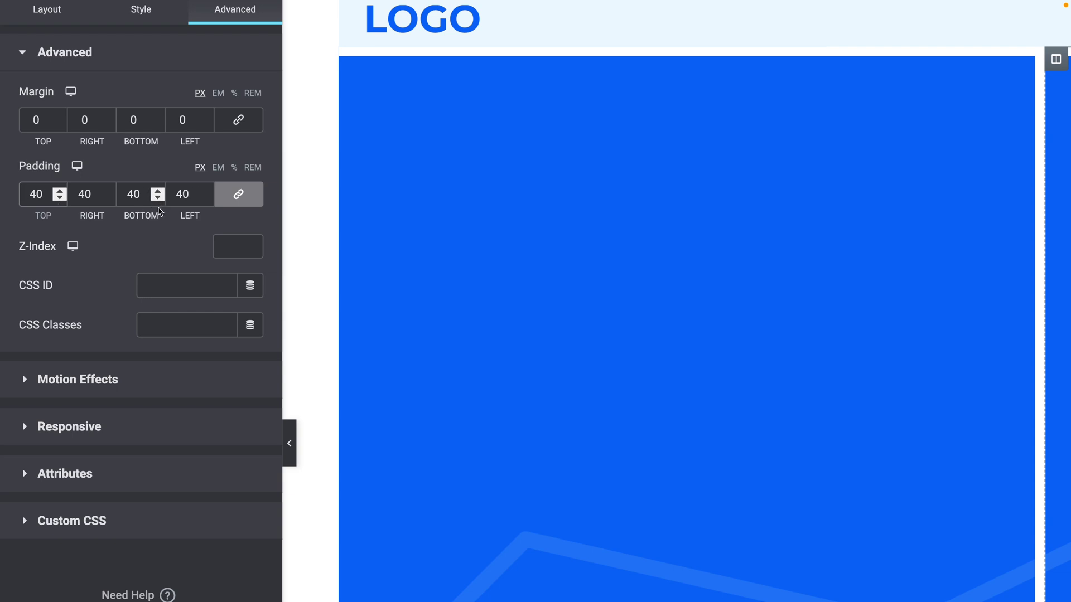
Set COL 2's mobile padding to 20 px on all sides, with the values linked.
{"action": "left_click", "coordinate": [77, 167]}
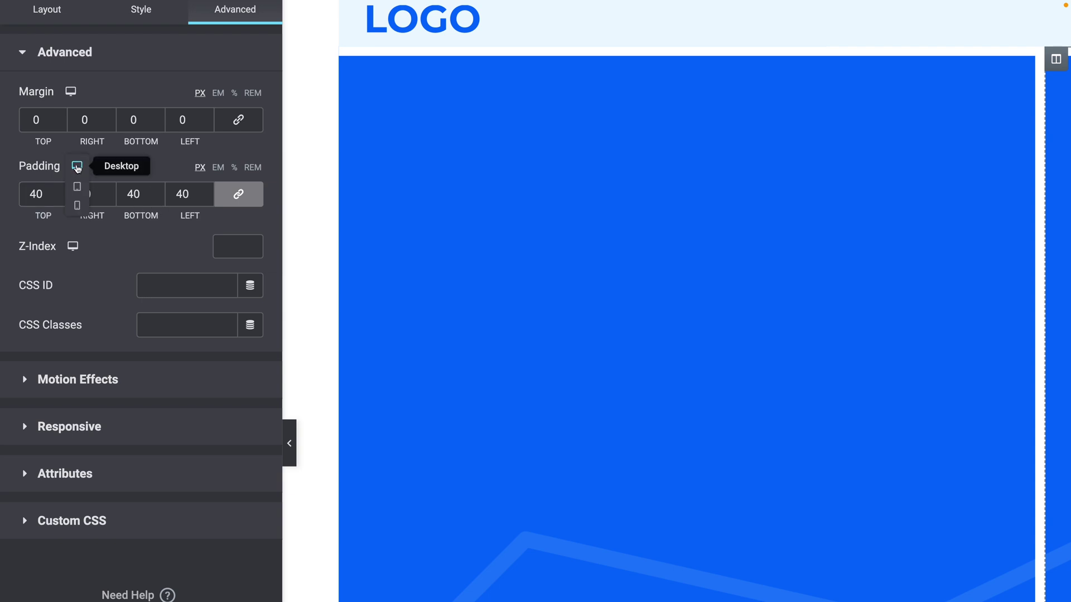
{"action": "left_click", "coordinate": [77, 190]}
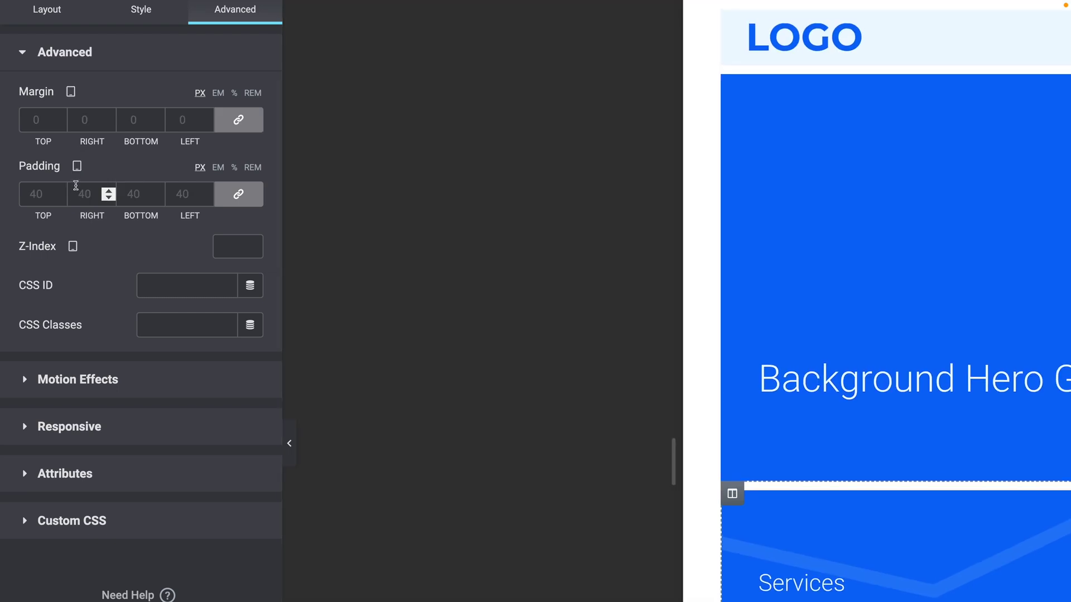
{"action": "left_click", "coordinate": [77, 166]}
{"action": "left_click", "coordinate": [78, 191]}
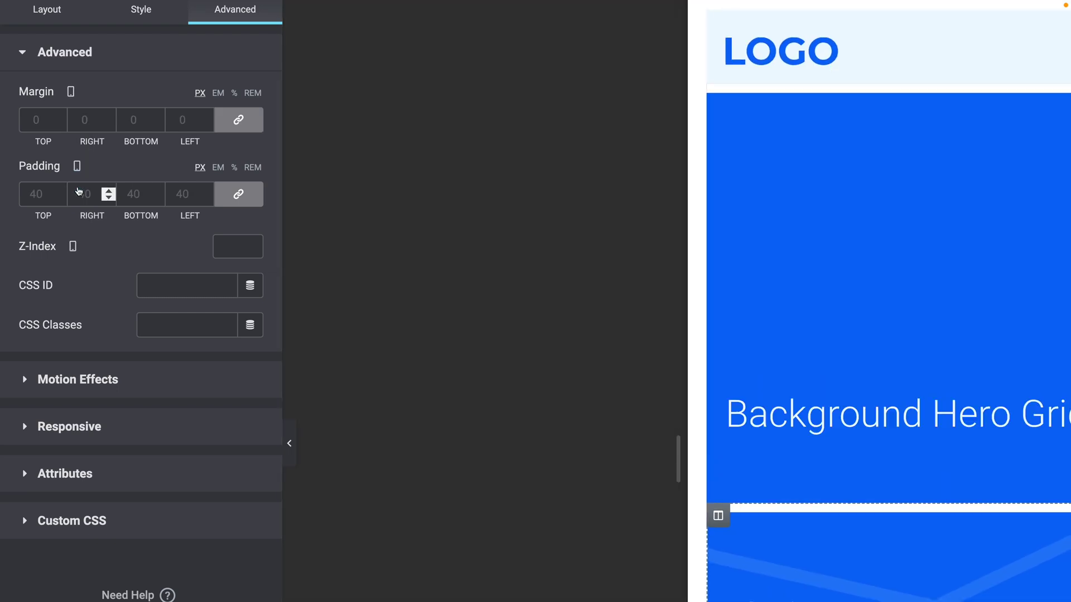
{"action": "left_click", "coordinate": [240, 201]}
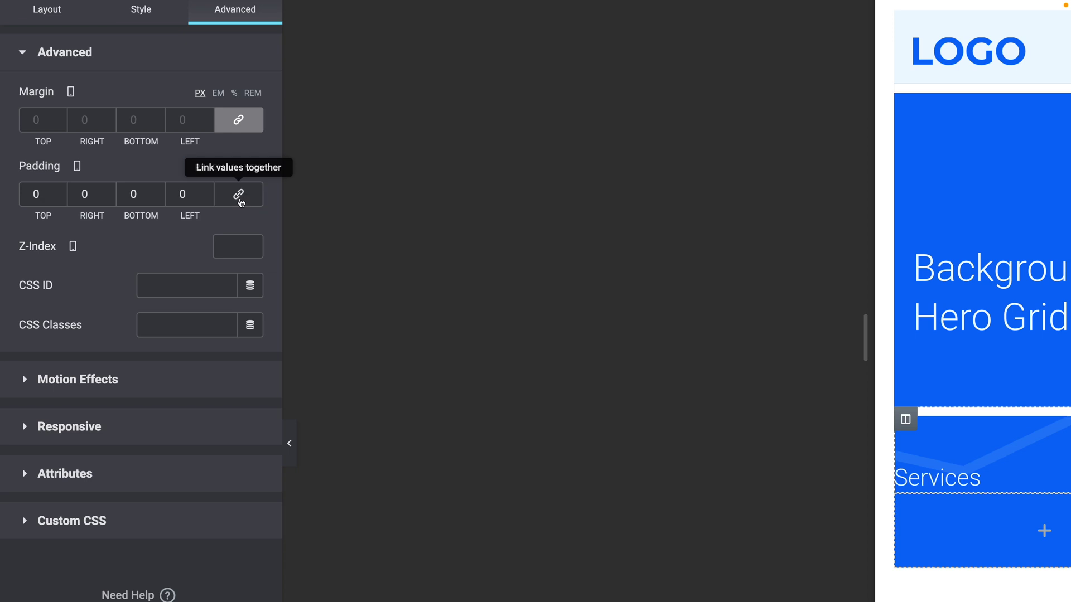
{"action": "left_click", "coordinate": [238, 194]}
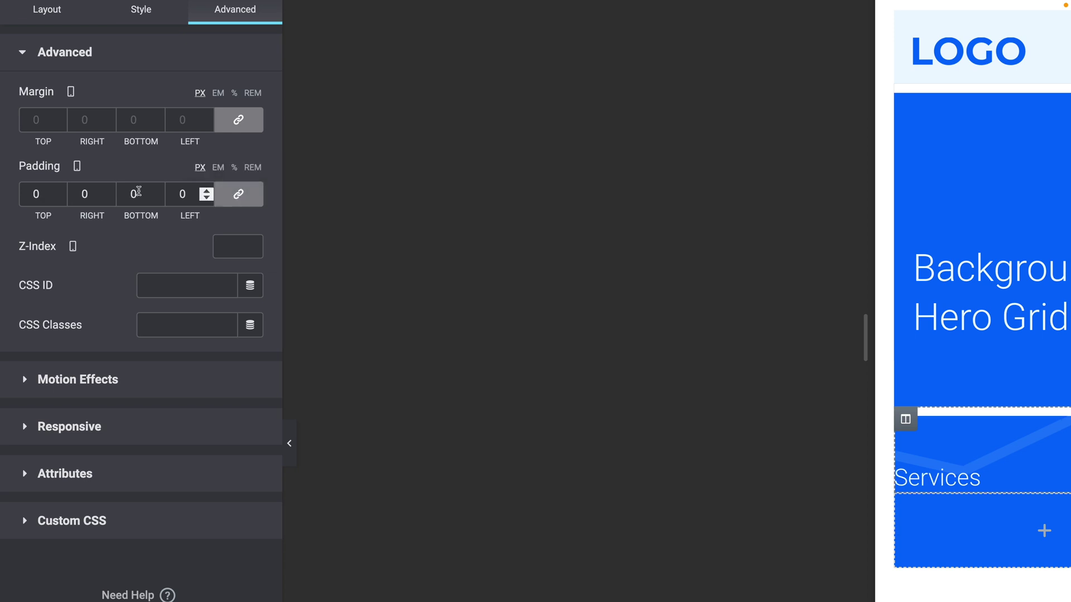
{"action": "left_click", "coordinate": [33, 194]}
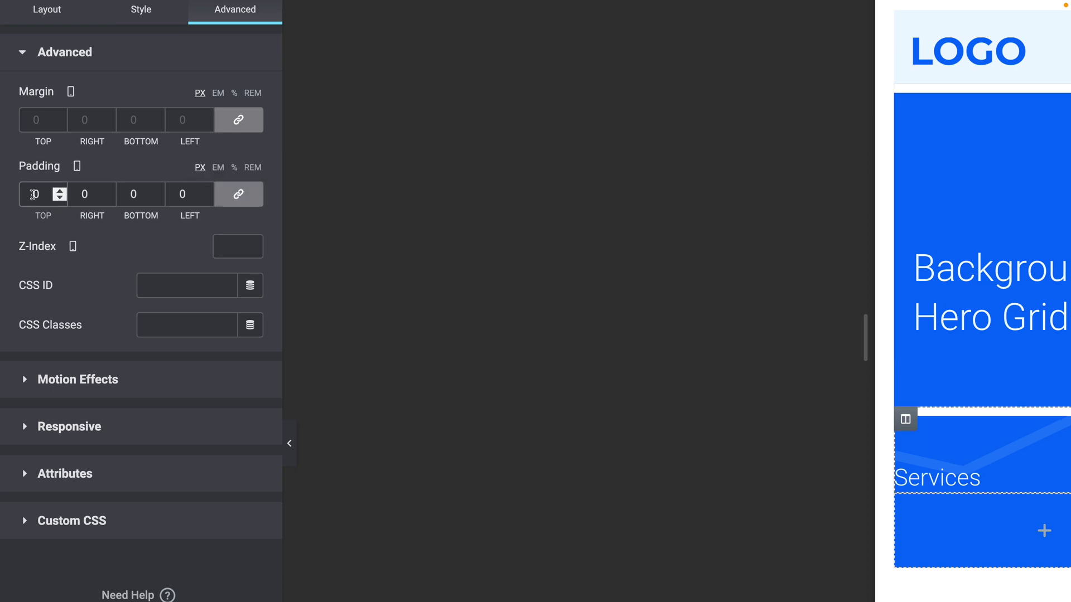
{"action": "type", "text": "20"}
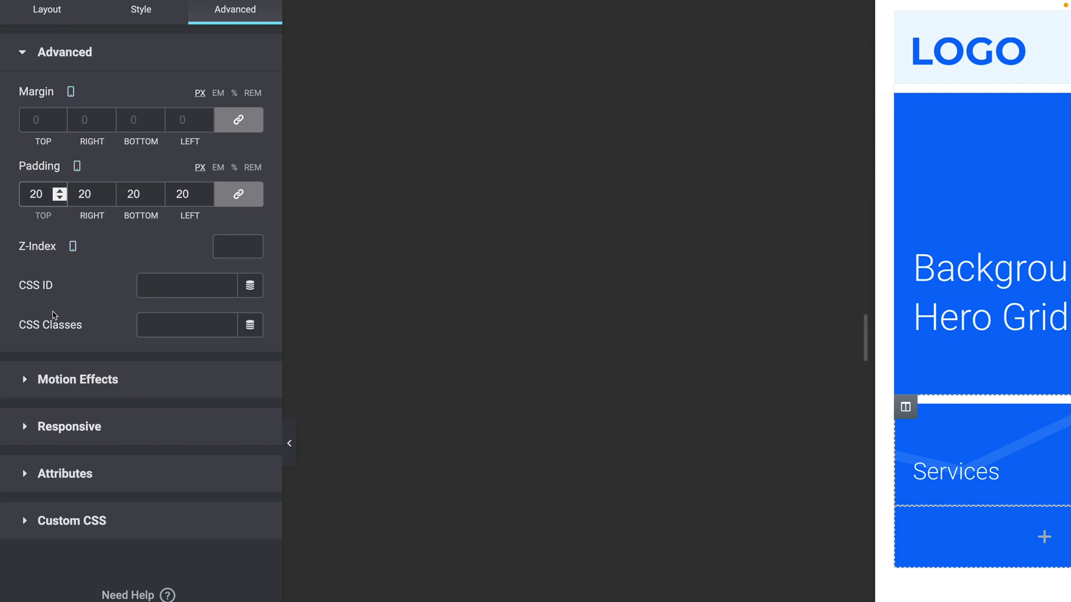
Assign the CSS class my-alternate to COL 2, return to the desktop view and update the page.
{"action": "left_click", "coordinate": [145, 325]}
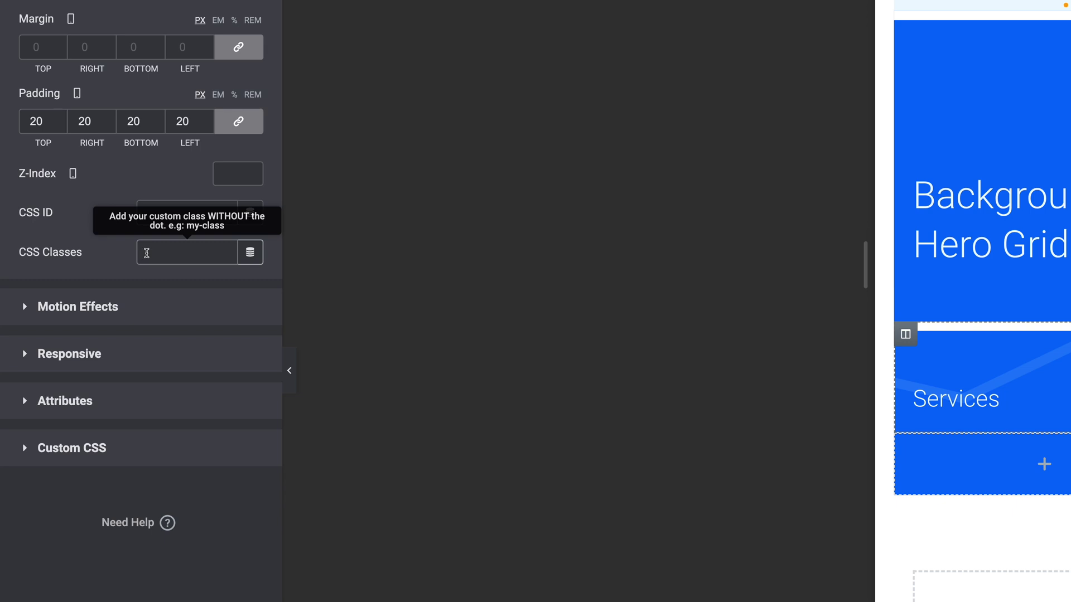
{"action": "type", "text": "my-alternate"}
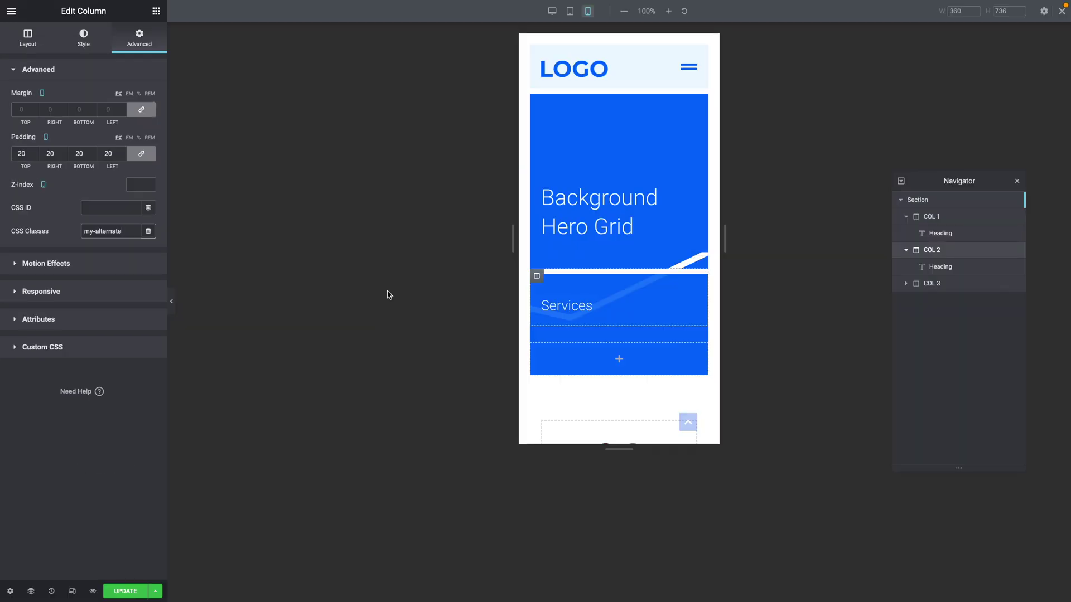
{"action": "left_click", "coordinate": [552, 11]}
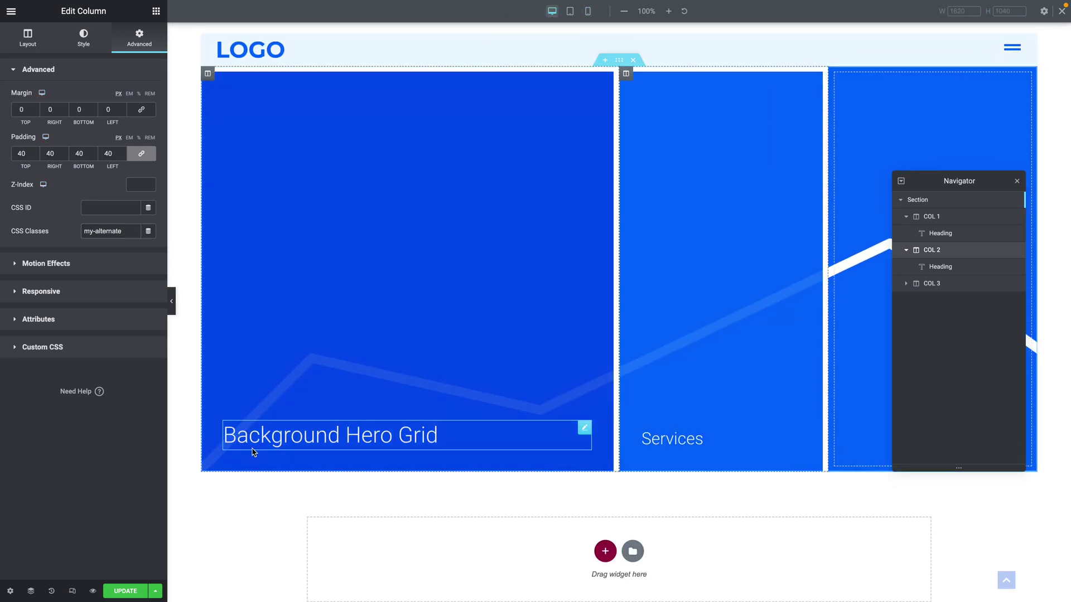
{"action": "left_click", "coordinate": [126, 591]}
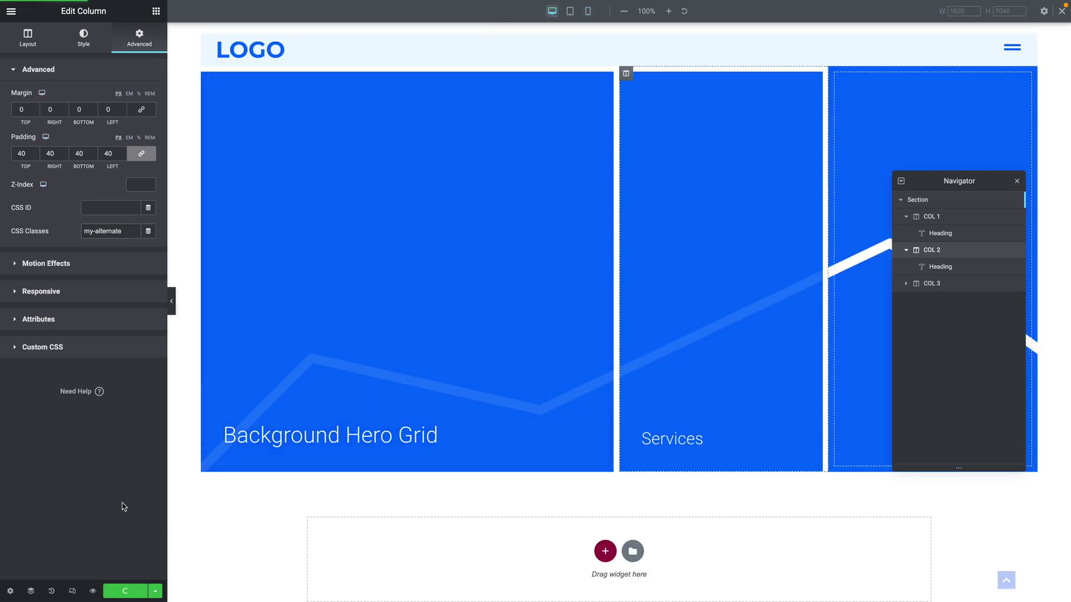
Close the Navigator and add an Inner Section widget inside the empty third column of the hero.
{"action": "left_click", "coordinate": [1017, 181]}
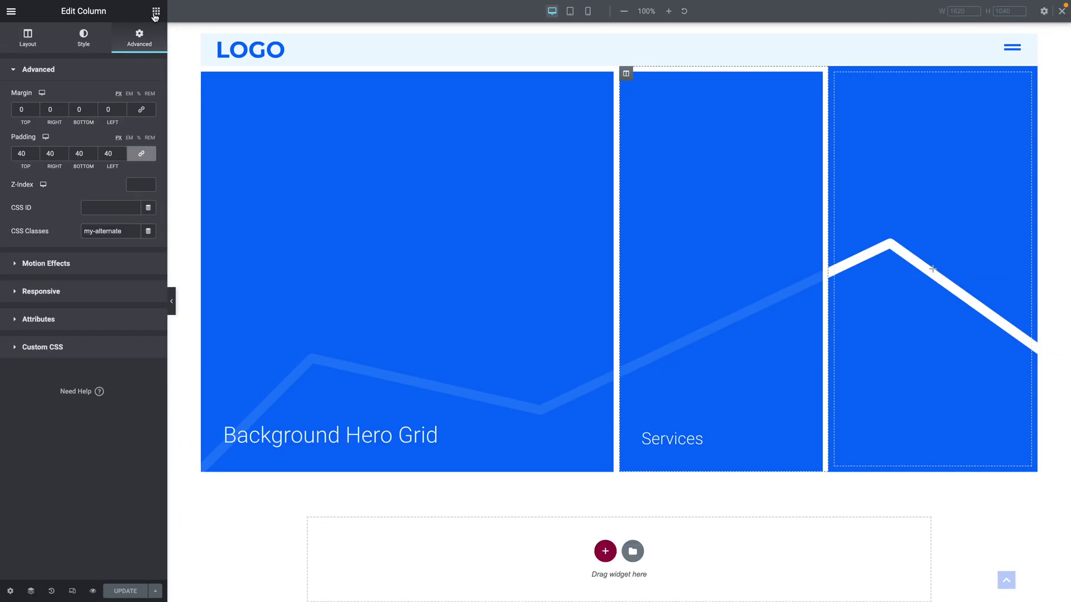
{"action": "left_click", "coordinate": [156, 13]}
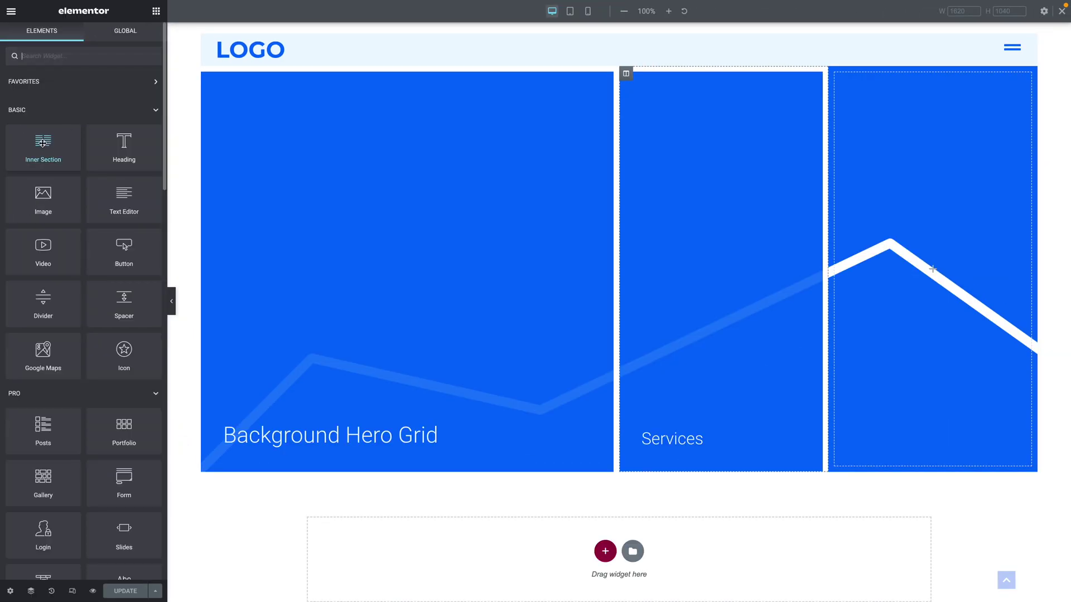
{"action": "left_click_drag", "start_coordinate": [43, 142], "coordinate": [909, 190]}
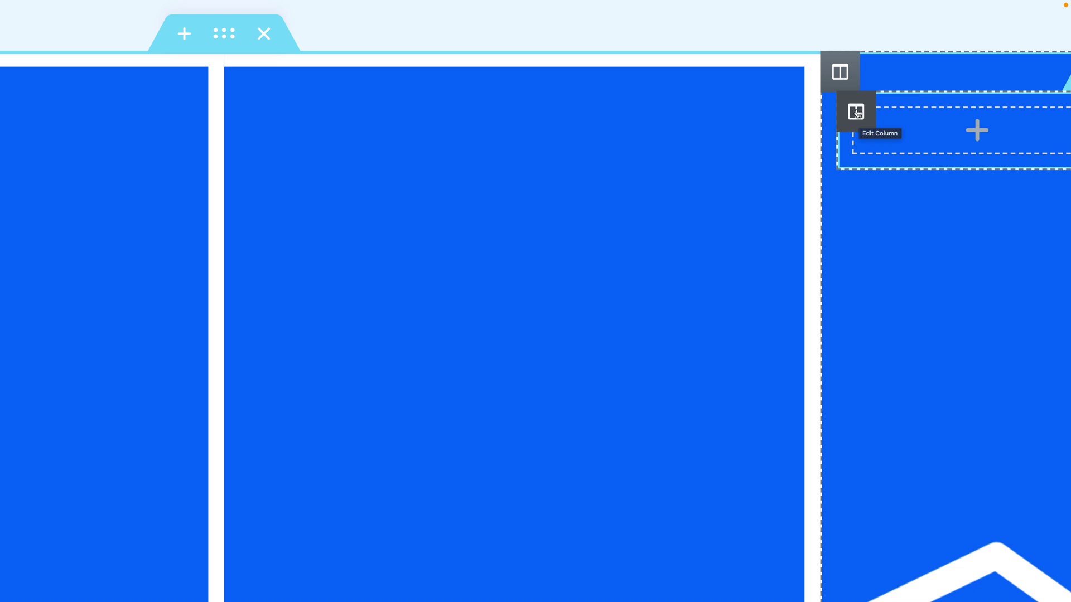
Give COL 3 a solid white border with unlinked widths of 10 px on top and 0 on the other sides.
{"action": "left_click", "coordinate": [838, 76]}
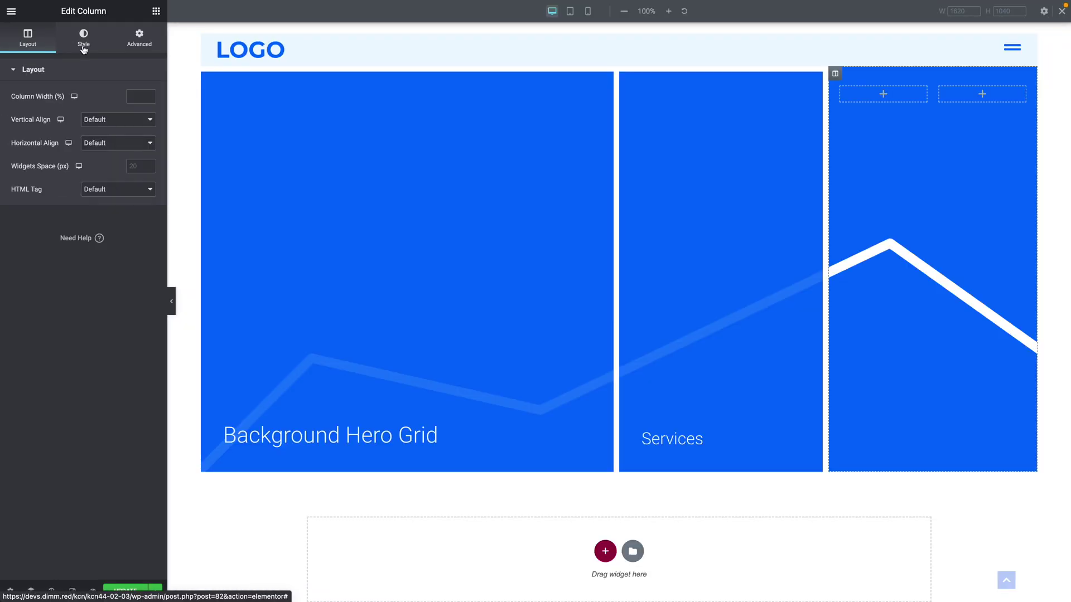
{"action": "left_click", "coordinate": [83, 49]}
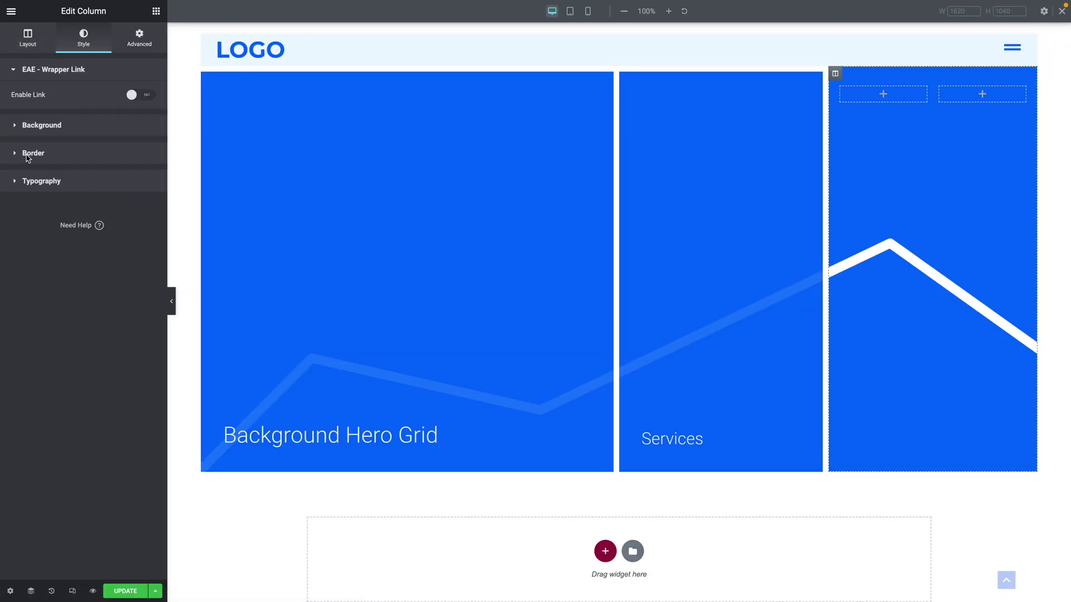
{"action": "left_click", "coordinate": [26, 156]}
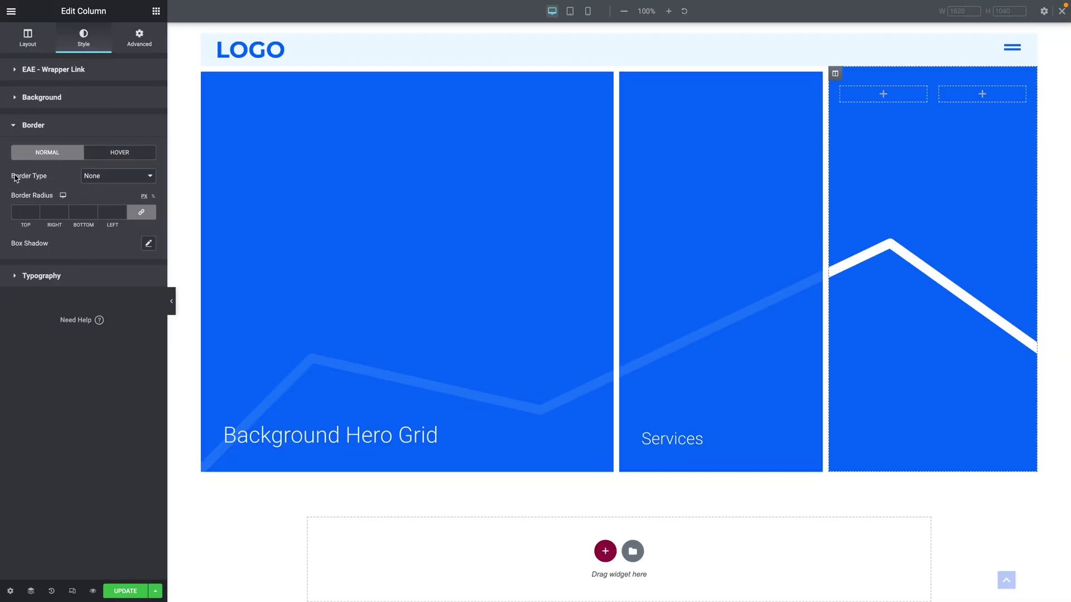
{"action": "left_click", "coordinate": [85, 176]}
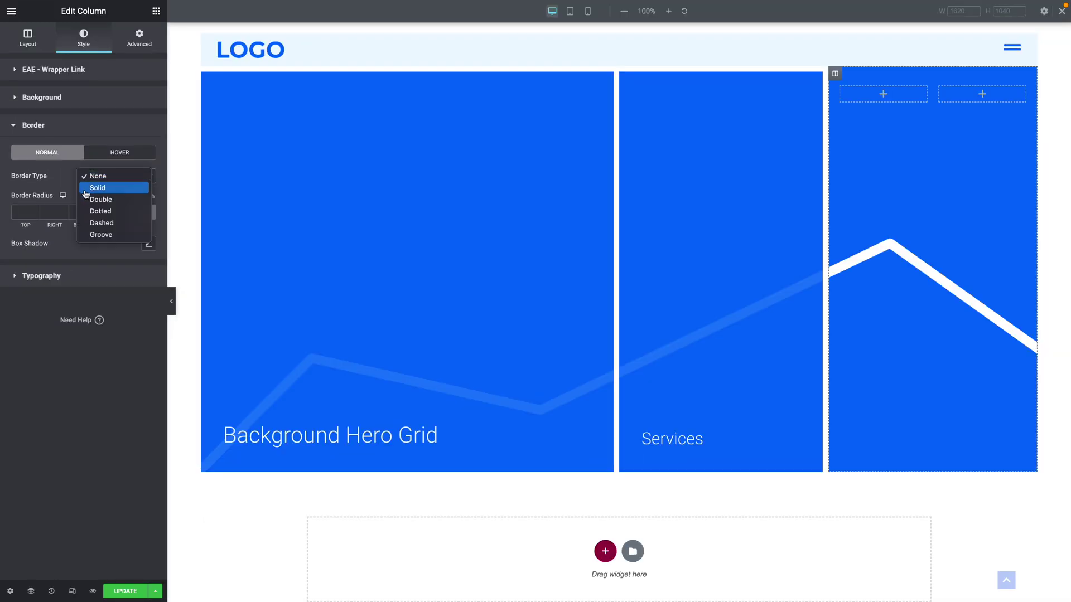
{"action": "left_click", "coordinate": [86, 189]}
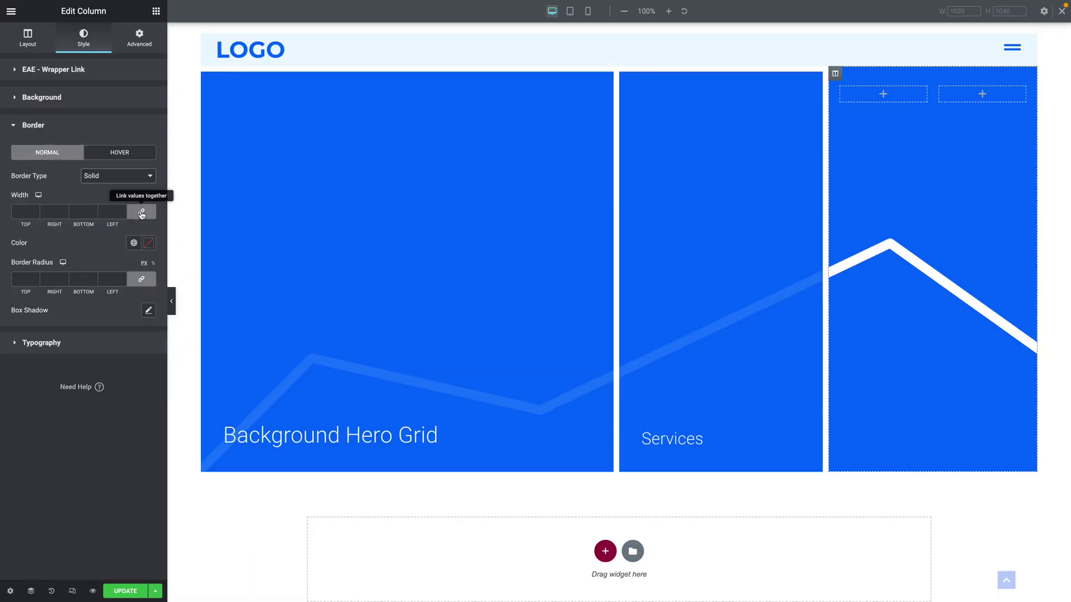
{"action": "left_click", "coordinate": [141, 213]}
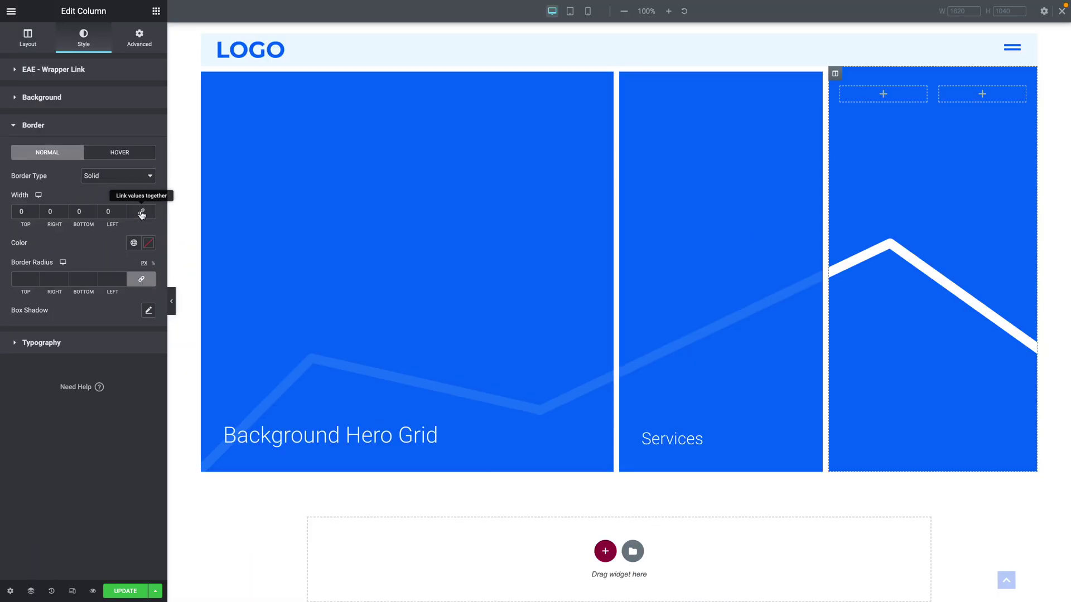
{"action": "left_click", "coordinate": [17, 212]}
{"action": "type", "text": "1"}
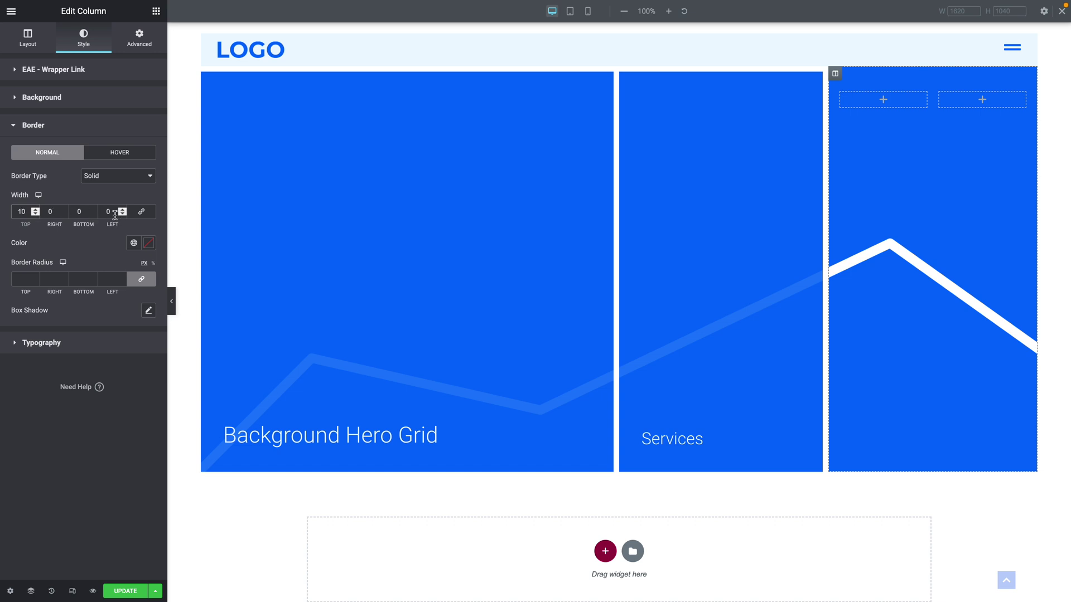
{"action": "left_click", "coordinate": [149, 243]}
{"action": "left_click_drag", "start_coordinate": [45, 305], "coordinate": [10, 276]}
{"action": "left_click", "coordinate": [10, 276]}
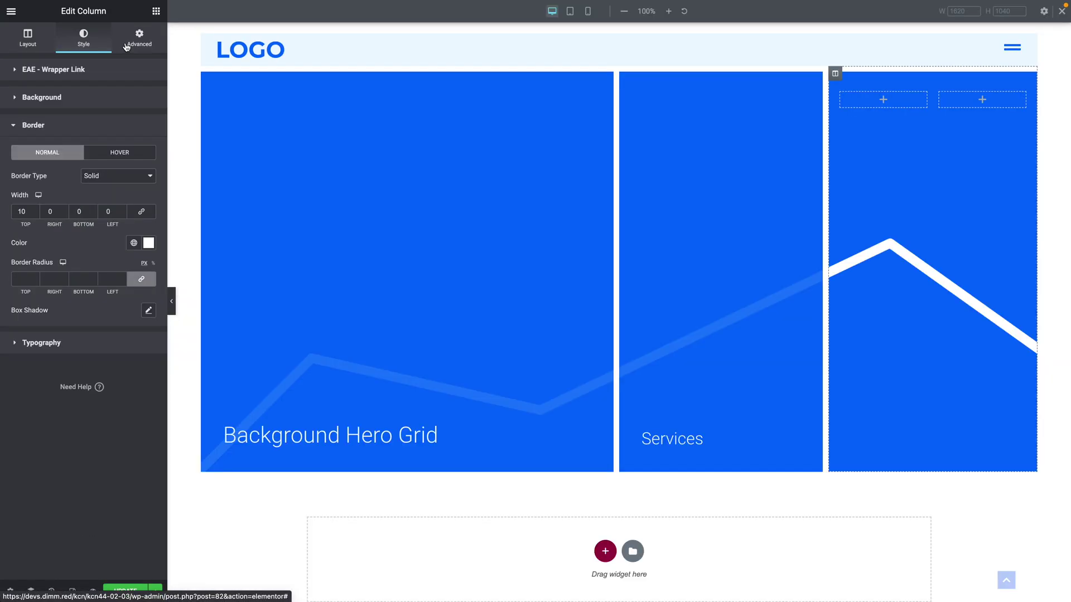
Unlink COL 3's desktop margins and padding and set them to 0 on all sides.
{"action": "left_click", "coordinate": [126, 47]}
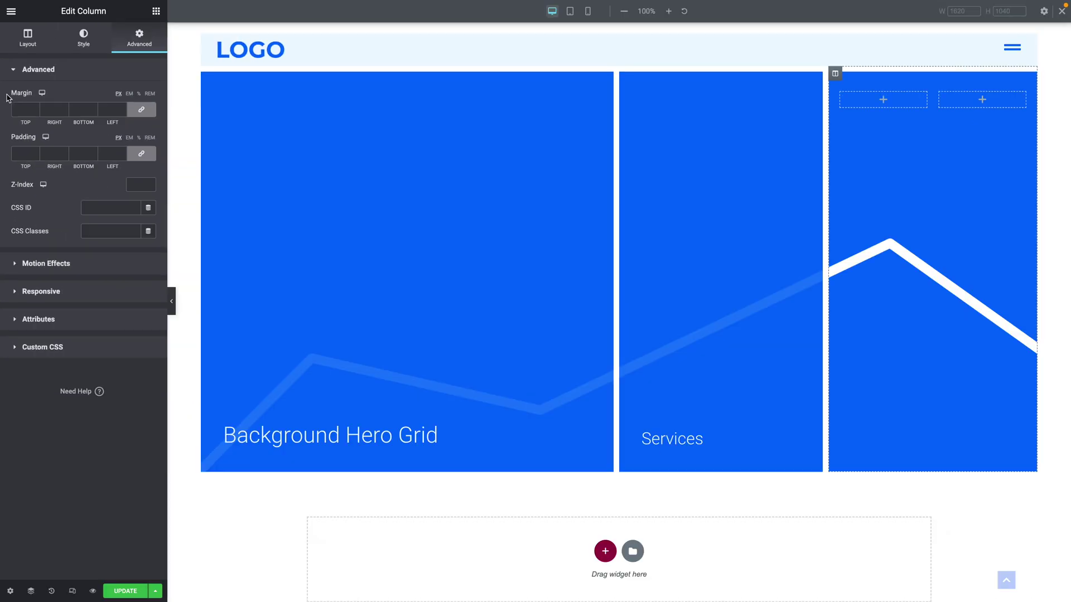
{"action": "left_click", "coordinate": [142, 110]}
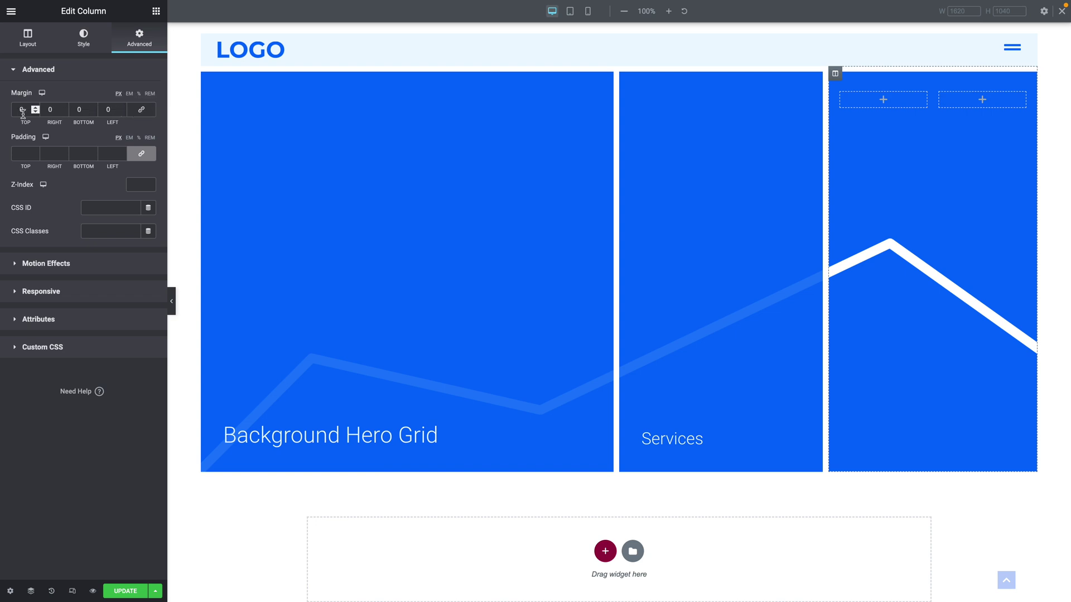
{"action": "left_click", "coordinate": [141, 153]}
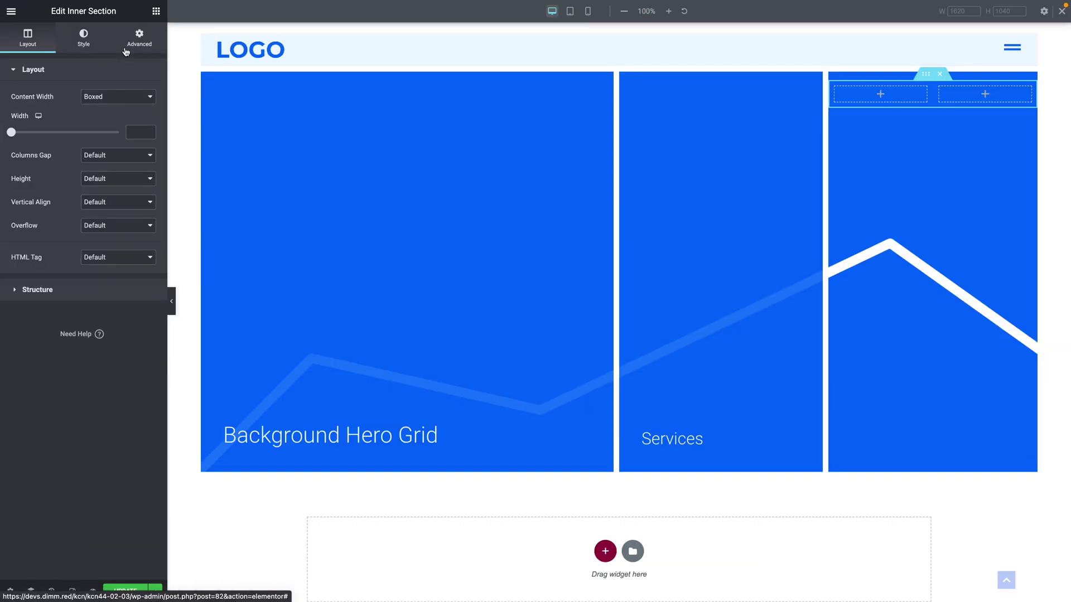
Set the inner section's top and bottom margins and all its padding to 0, and delete its second column.
{"action": "left_click", "coordinate": [126, 49]}
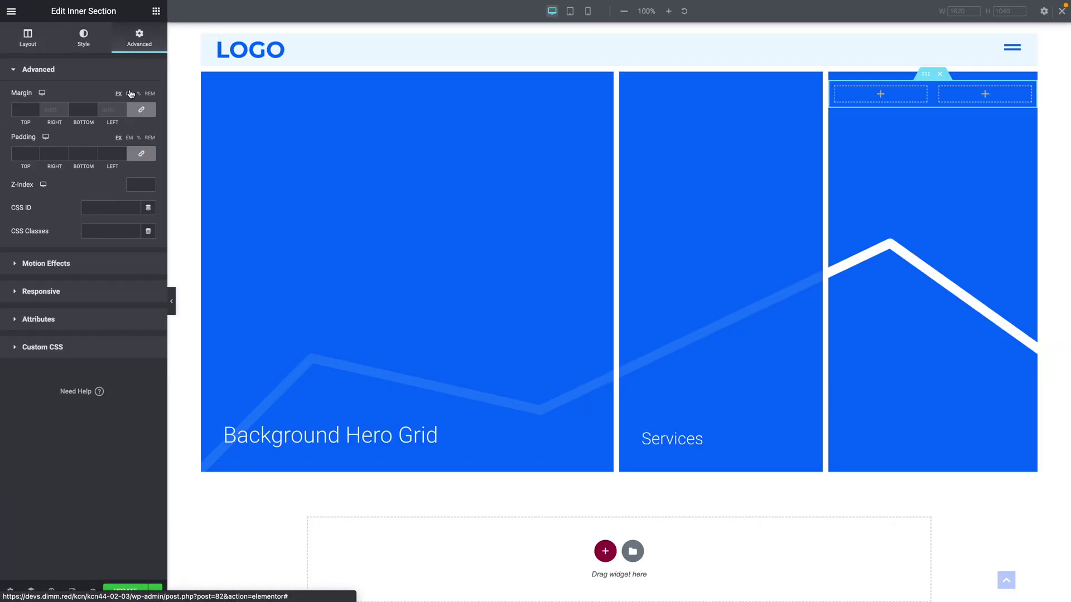
{"action": "left_click", "coordinate": [138, 111]}
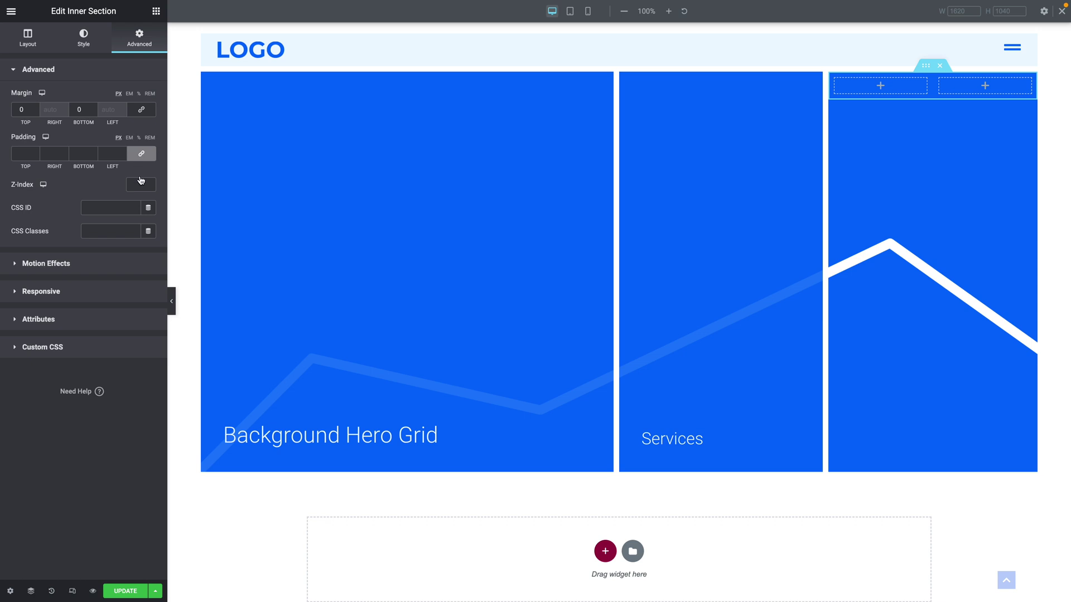
{"action": "left_click", "coordinate": [141, 156]}
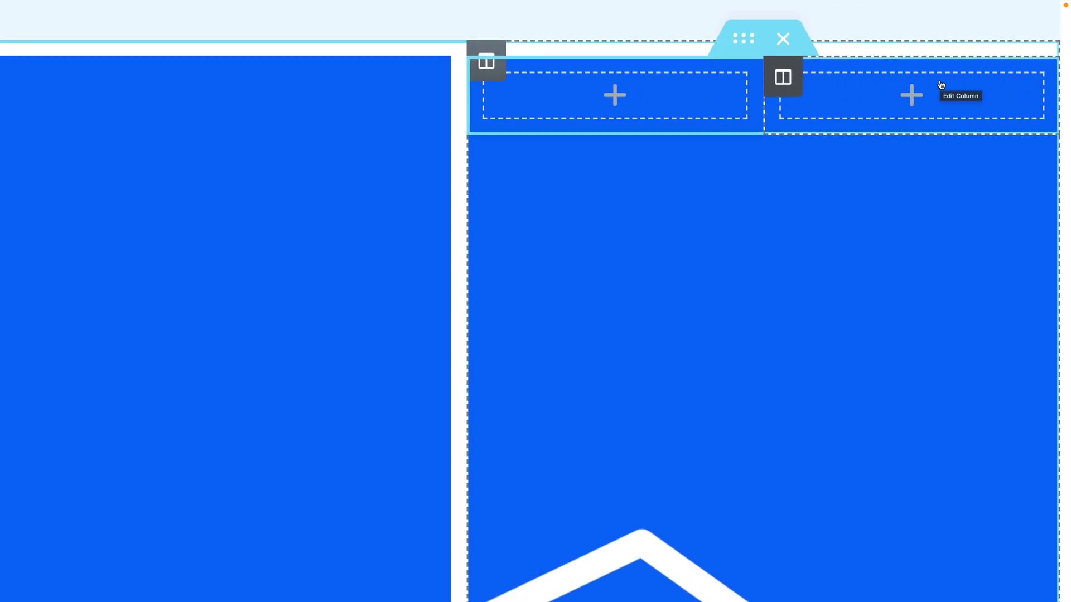
{"action": "right_click", "coordinate": [786, 78]}
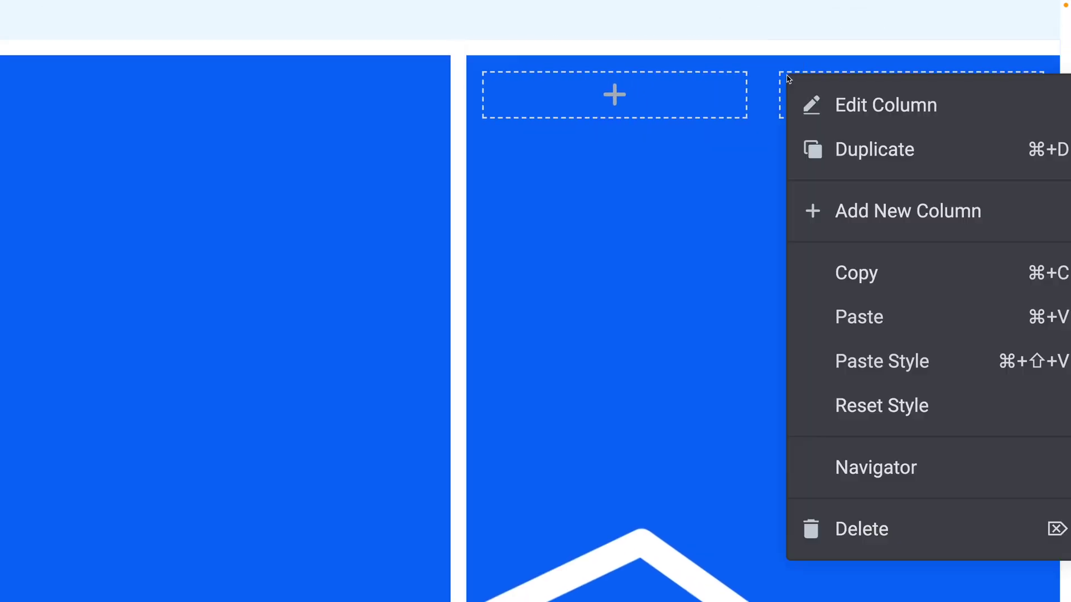
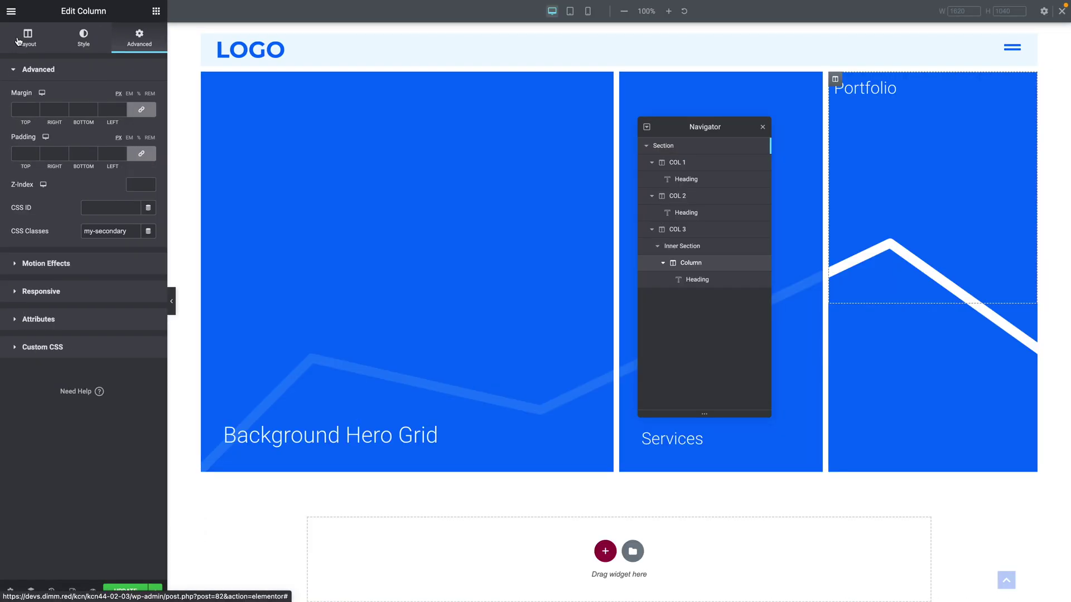
Set the vertical alignment of the inner section's Portfolio column to Bottom.
{"action": "left_click", "coordinate": [17, 41]}
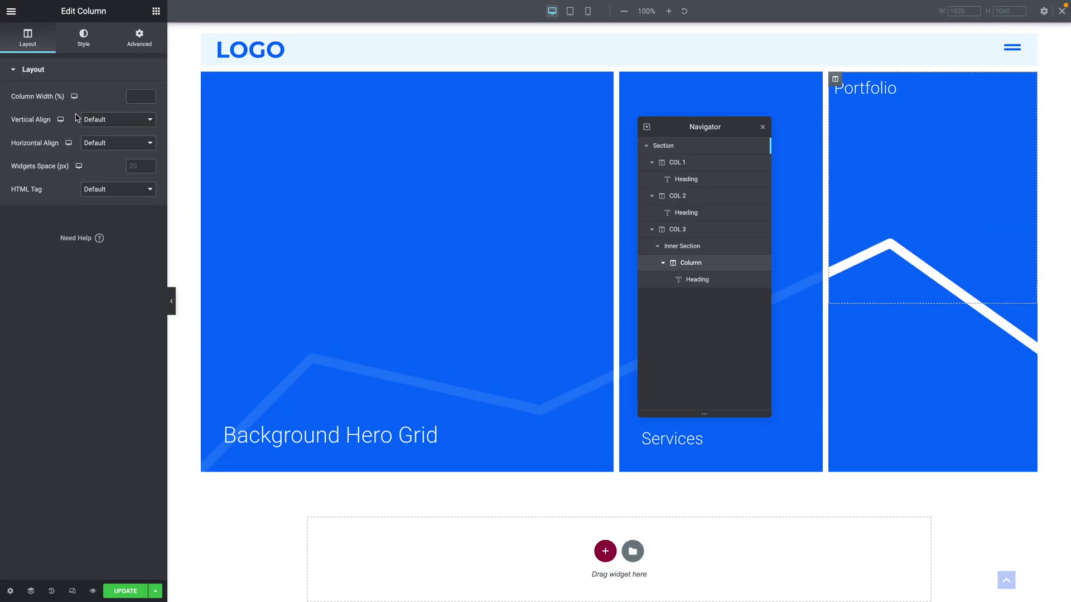
{"action": "left_click", "coordinate": [106, 120]}
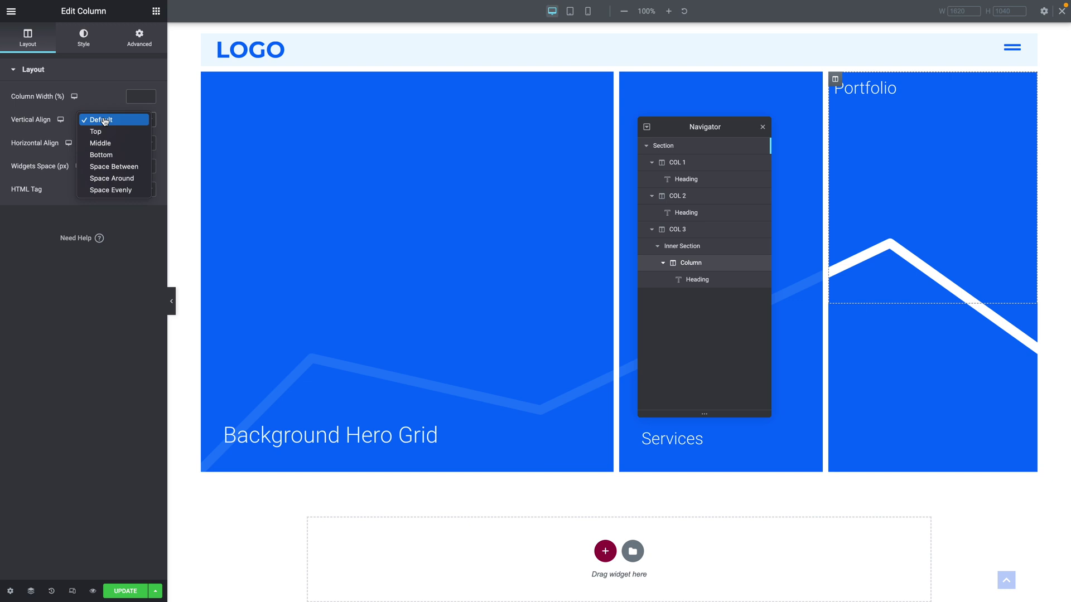
{"action": "left_click", "coordinate": [101, 155]}
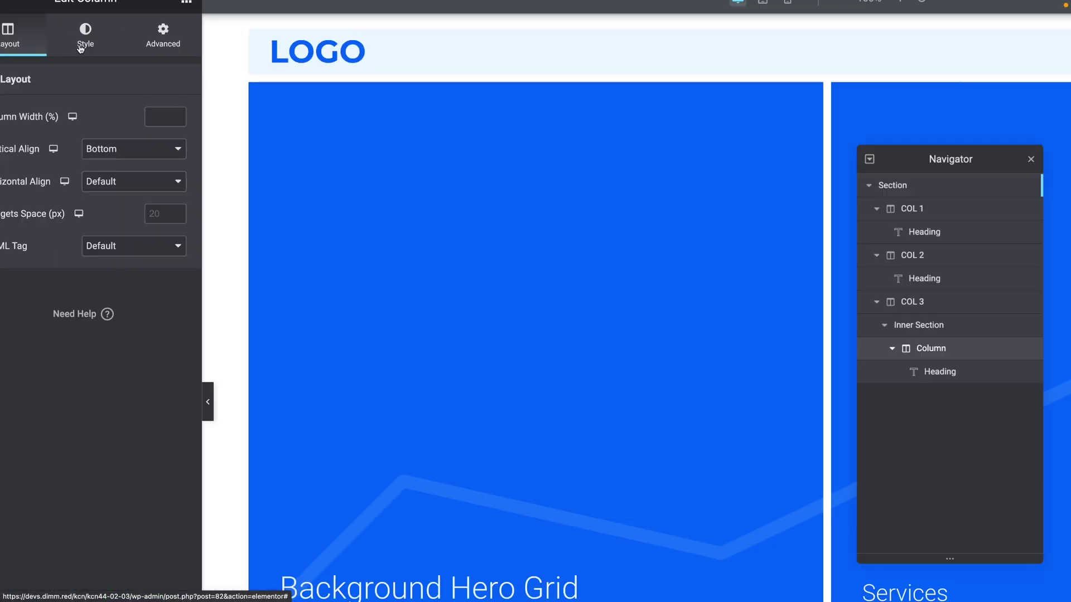
Give the Portfolio inner column a classic background and a background overlay in the global blue at 0.9 opacity.
{"action": "left_click", "coordinate": [81, 48]}
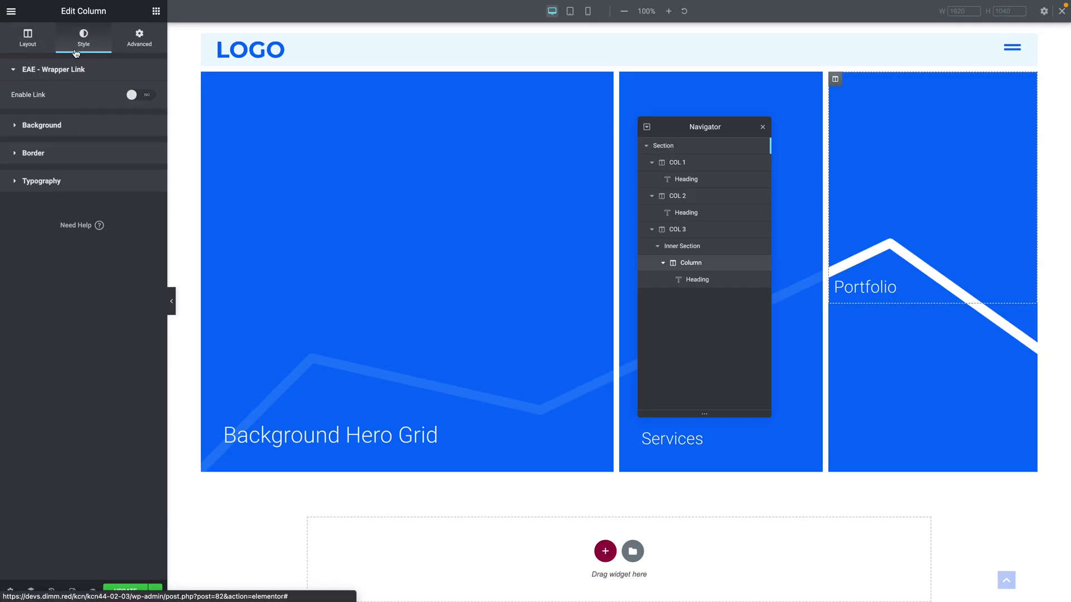
{"action": "left_click", "coordinate": [29, 126]}
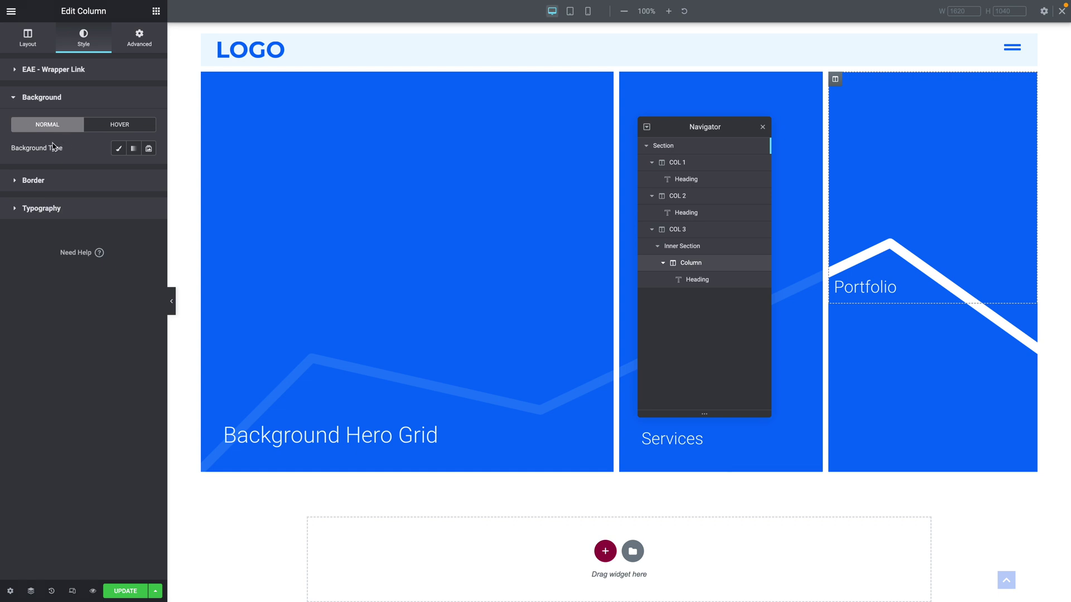
{"action": "left_click", "coordinate": [118, 149]}
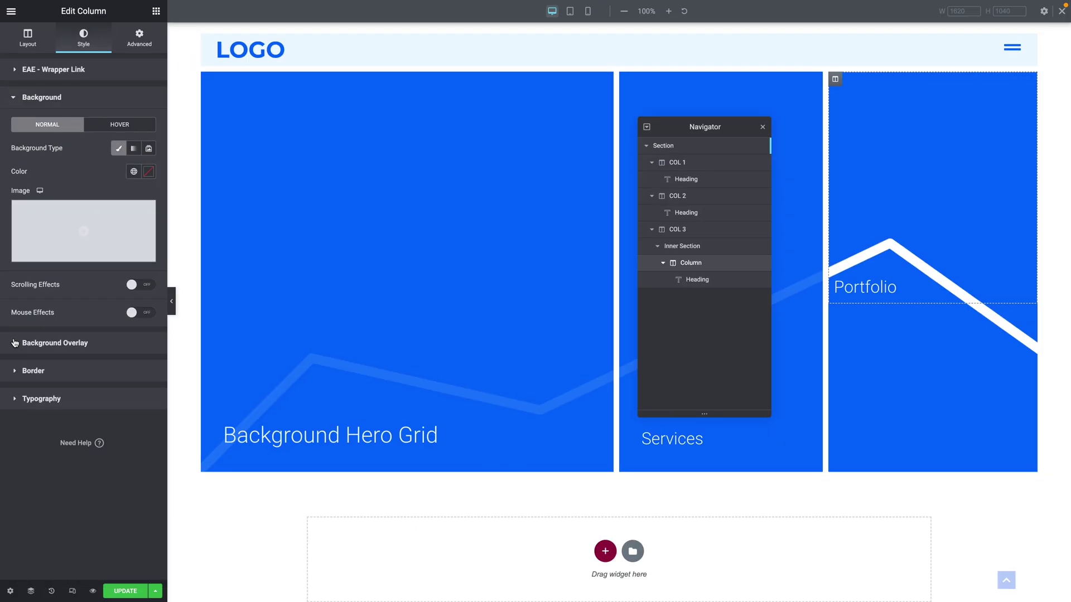
{"action": "left_click", "coordinate": [15, 343]}
{"action": "left_click", "coordinate": [133, 177]}
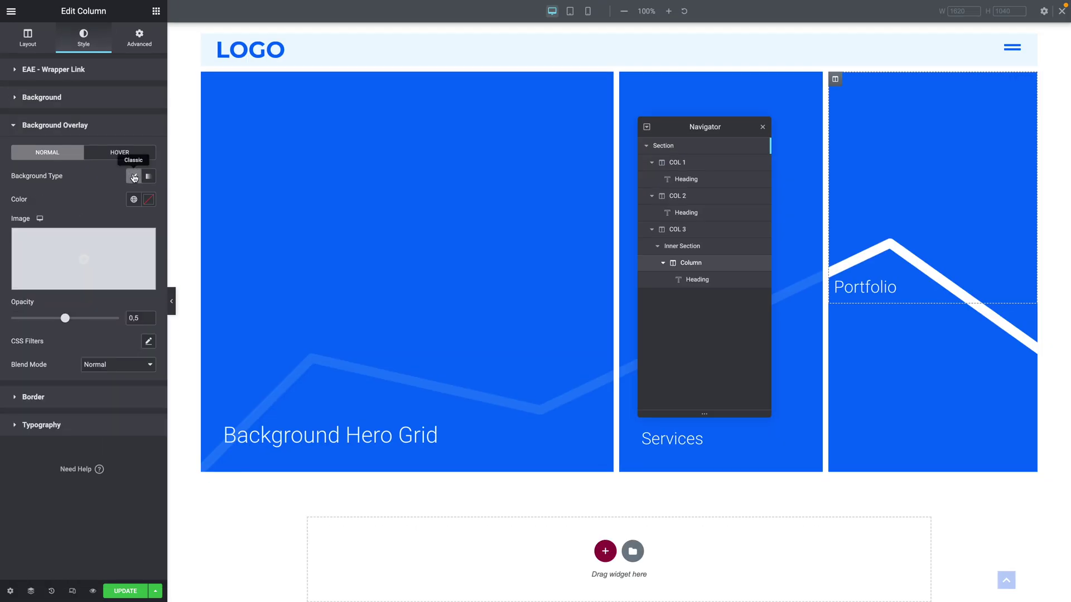
{"action": "left_click", "coordinate": [134, 199]}
{"action": "left_click", "coordinate": [74, 272]}
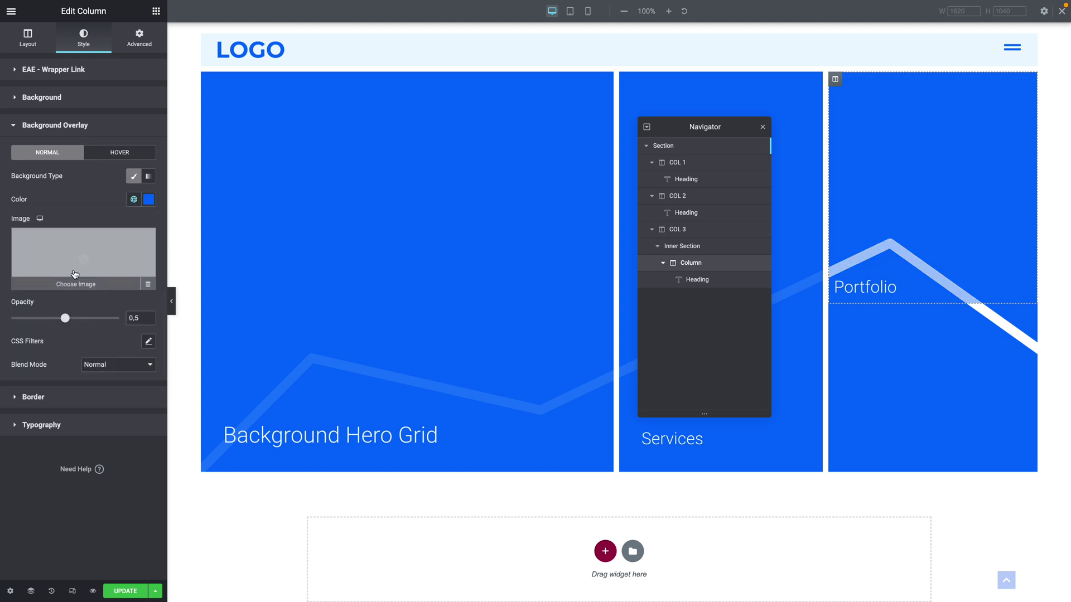
{"action": "double_click", "coordinate": [128, 319]}
{"action": "type", "text": "0."}
{"action": "type", "text": "9"}
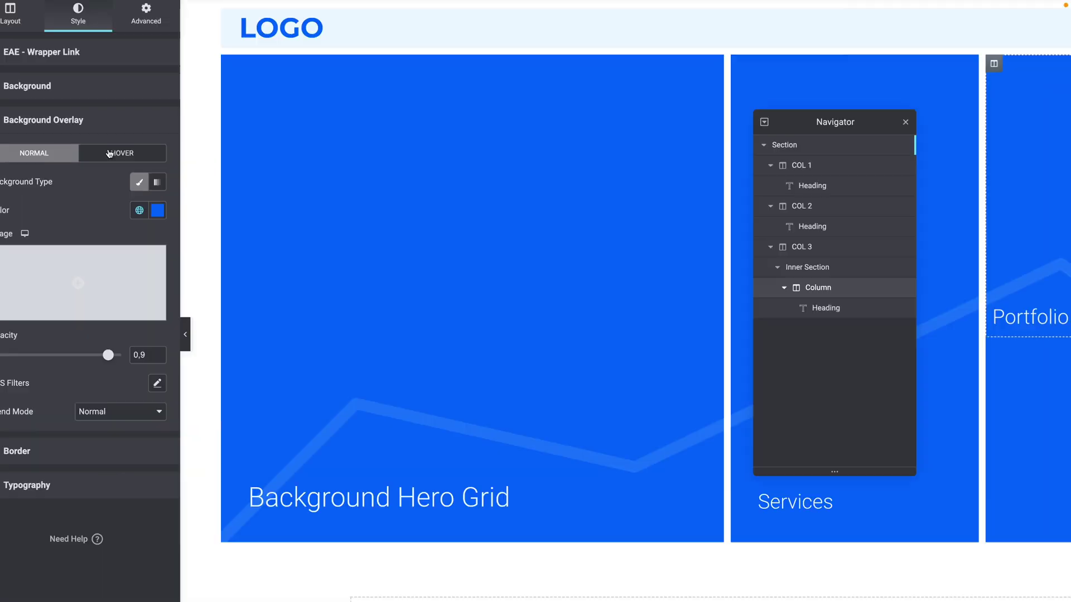
Set the Portfolio column's hover overlay to a classic background in the darker global blue.
{"action": "left_click", "coordinate": [110, 153]}
{"action": "left_click", "coordinate": [133, 177]}
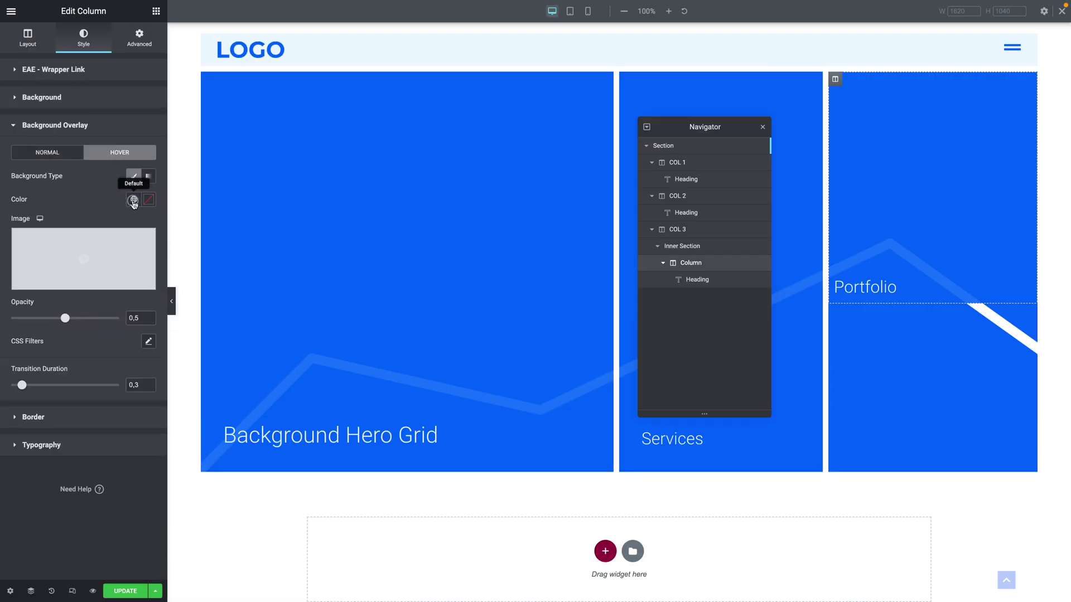
{"action": "left_click", "coordinate": [133, 201]}
{"action": "left_click", "coordinate": [36, 334]}
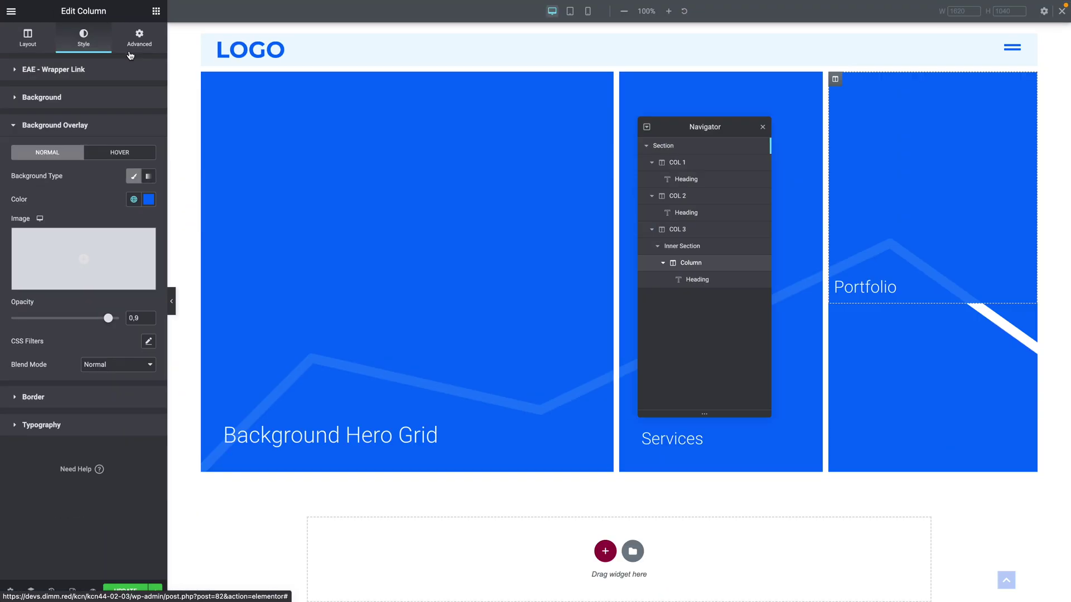
Unlink the Portfolio column's desktop margins at 0 and set its desktop padding to 40 px on all sides.
{"action": "left_click", "coordinate": [130, 51]}
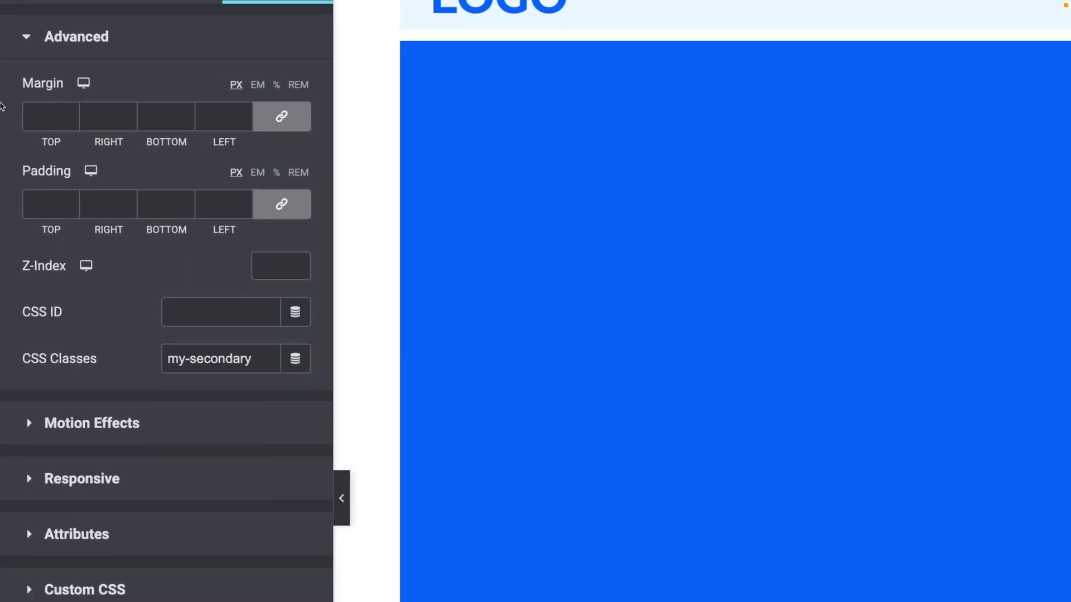
{"action": "left_click", "coordinate": [269, 123]}
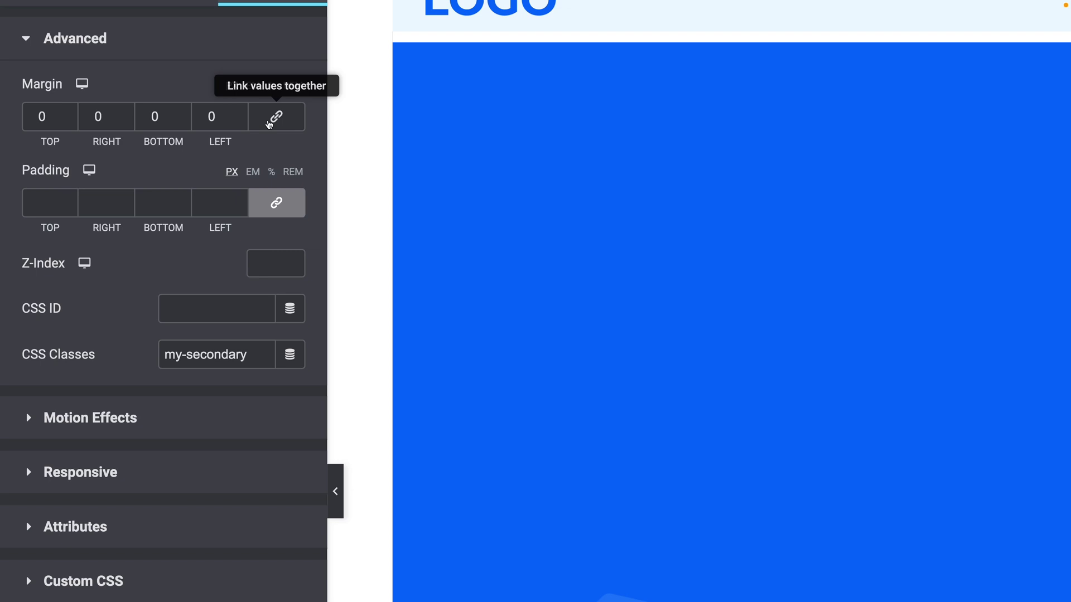
{"action": "left_click", "coordinate": [46, 206]}
{"action": "type", "text": "40"}
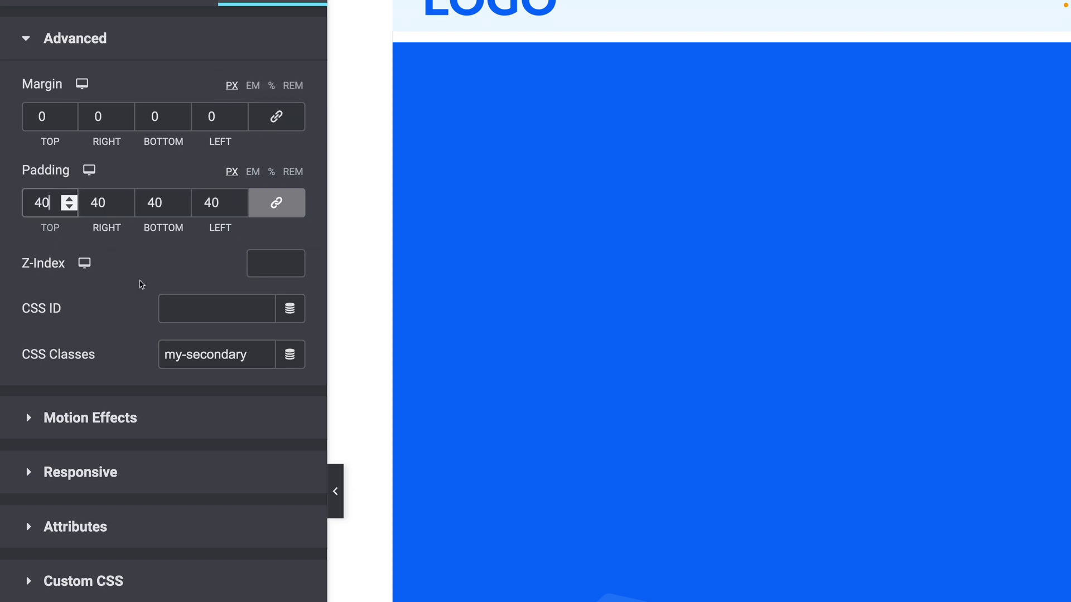
Set the Portfolio column's mobile padding to 20 px on all sides, close the Navigator, and return to the desktop view.
{"action": "left_click", "coordinate": [89, 170]}
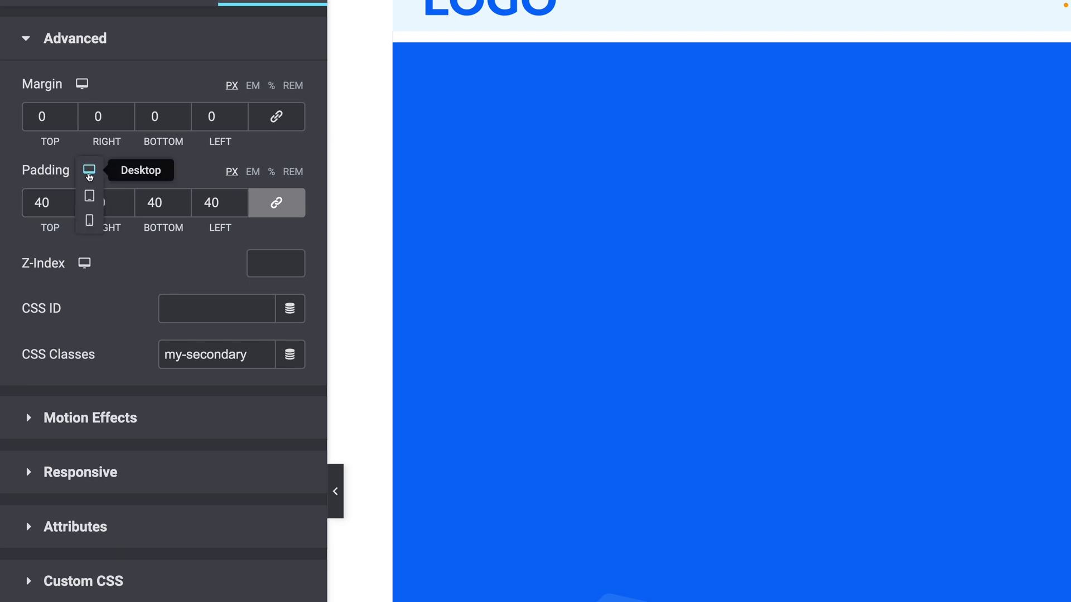
{"action": "left_click", "coordinate": [89, 223]}
{"action": "left_click", "coordinate": [278, 206]}
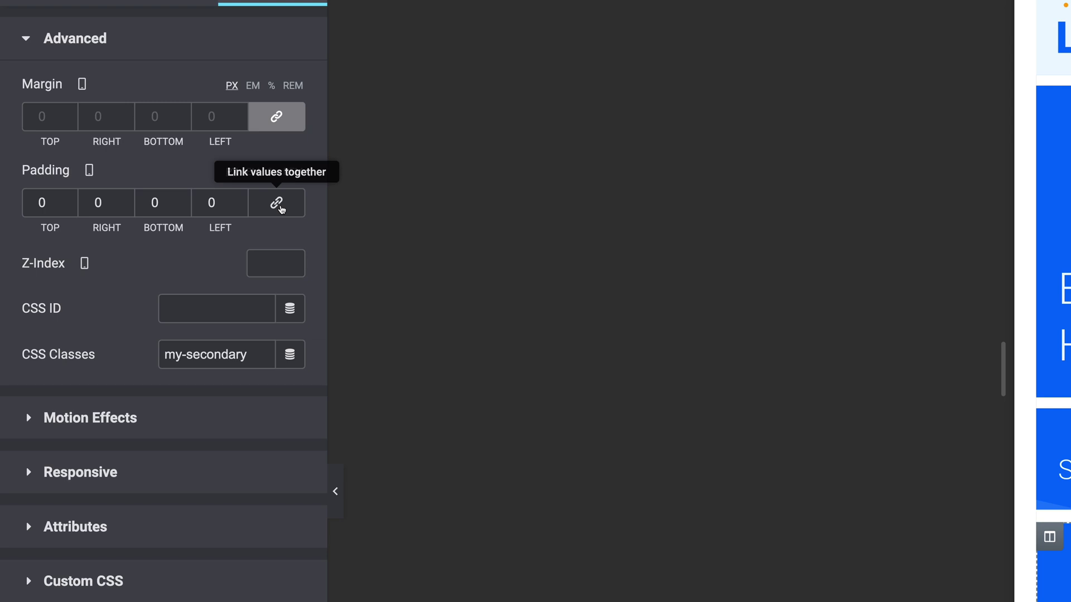
{"action": "left_click", "coordinate": [274, 205]}
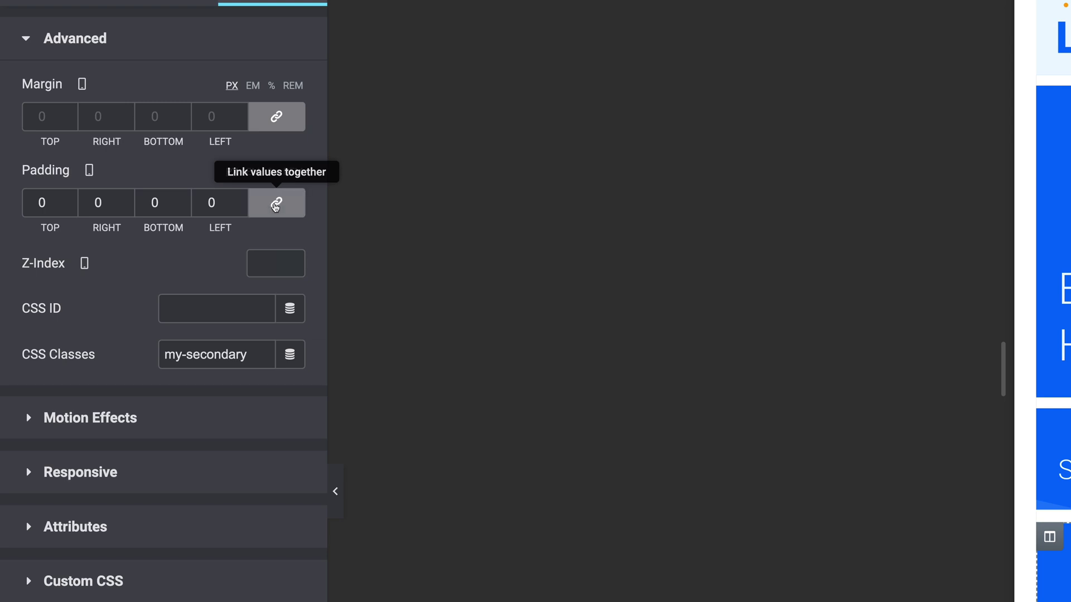
{"action": "left_click", "coordinate": [32, 206]}
{"action": "type", "text": "2"}
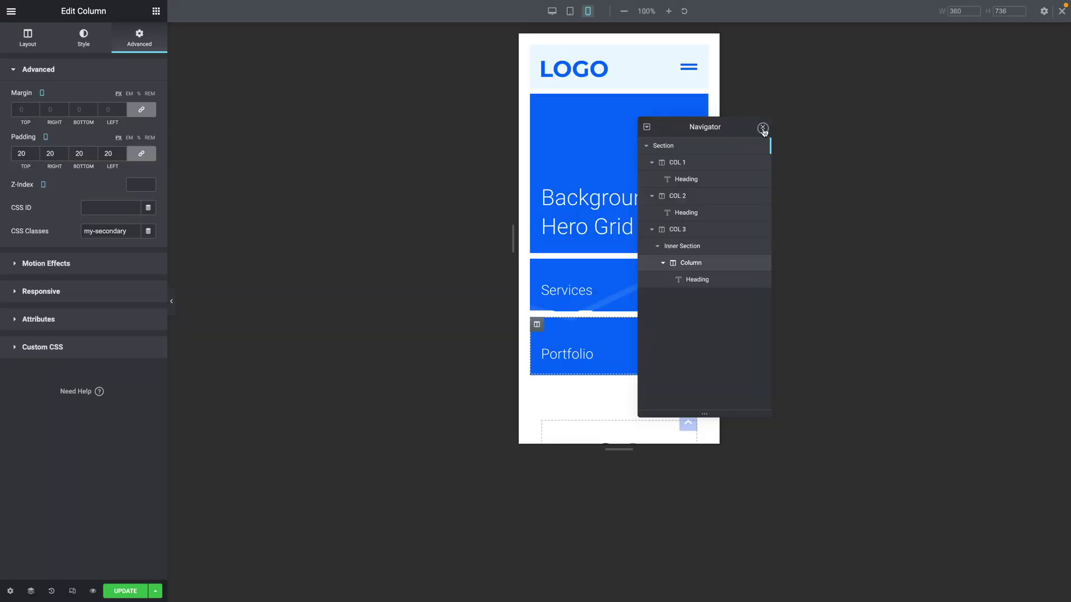
{"action": "left_click", "coordinate": [762, 128]}
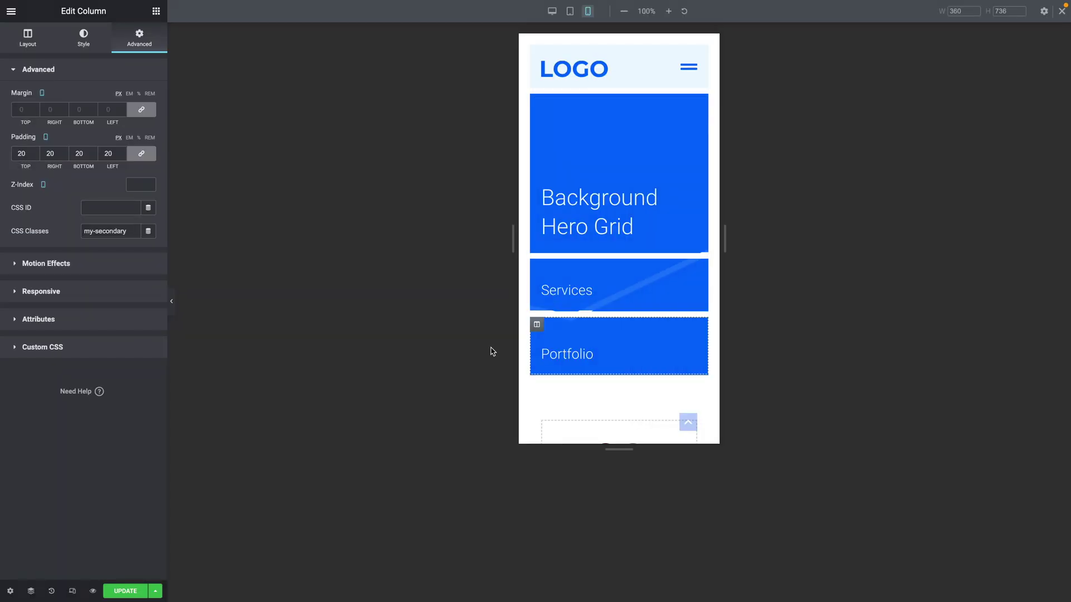
{"action": "left_click", "coordinate": [553, 12]}
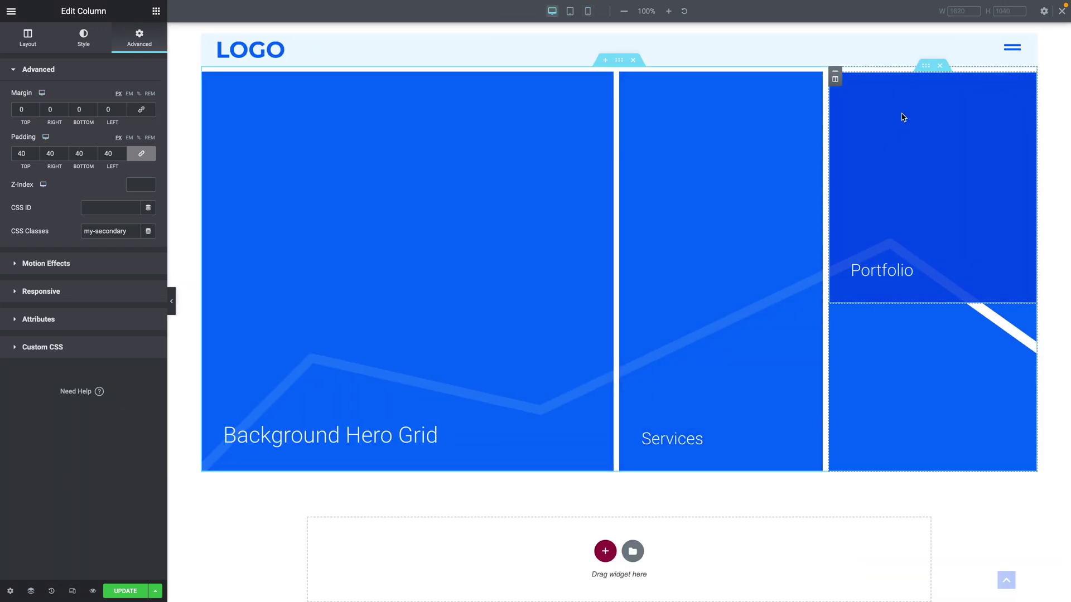
Duplicate the Portfolio inner section and change the copy's heading to "About Us".
{"action": "right_click", "coordinate": [924, 72]}
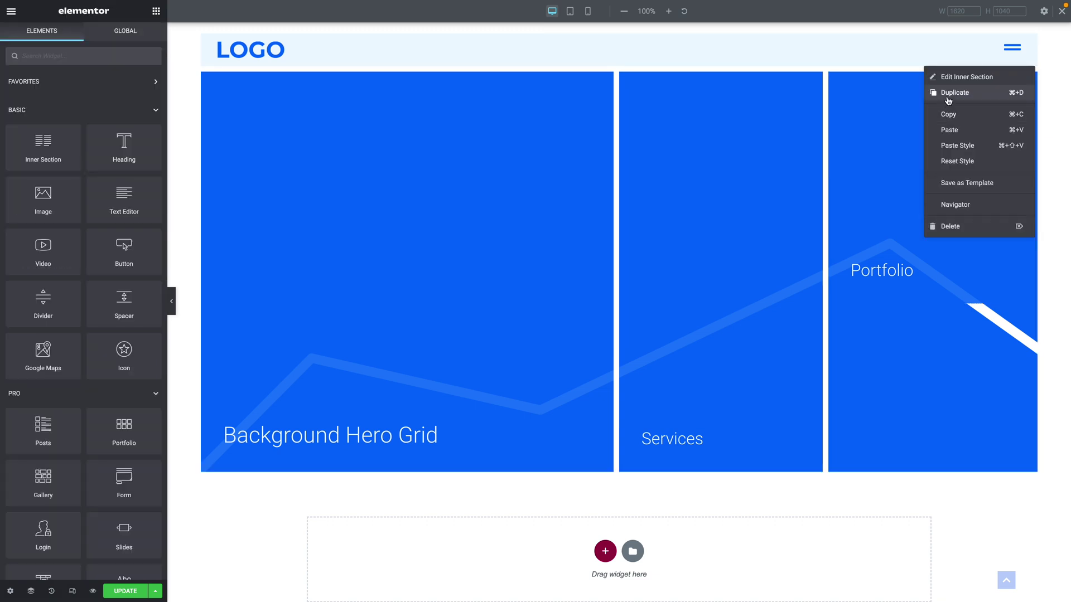
{"action": "left_click", "coordinate": [948, 93]}
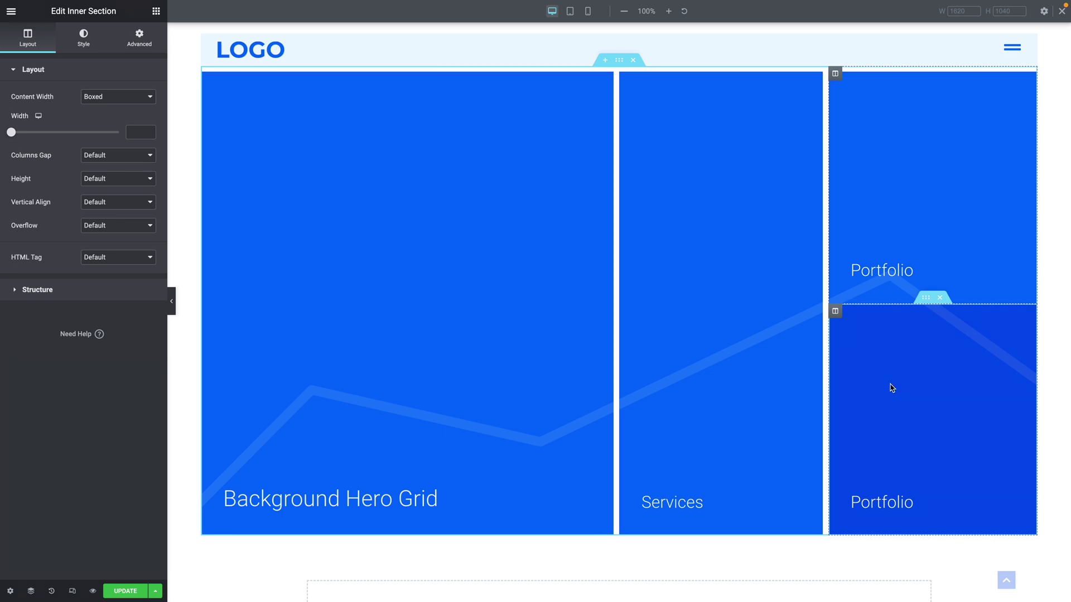
{"action": "left_click", "coordinate": [896, 504]}
{"action": "type", "text": "About Us"}
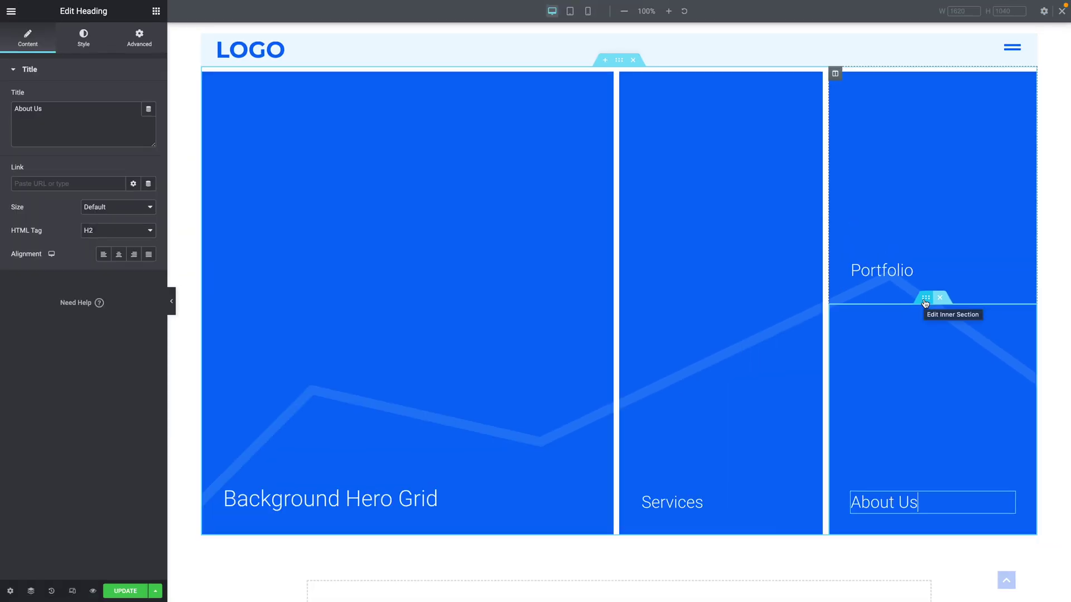
Give the About Us inner section a solid #FFFFFF border, 10 px on top and 0 on the other sides, and preview the grid.
{"action": "left_click", "coordinate": [925, 303]}
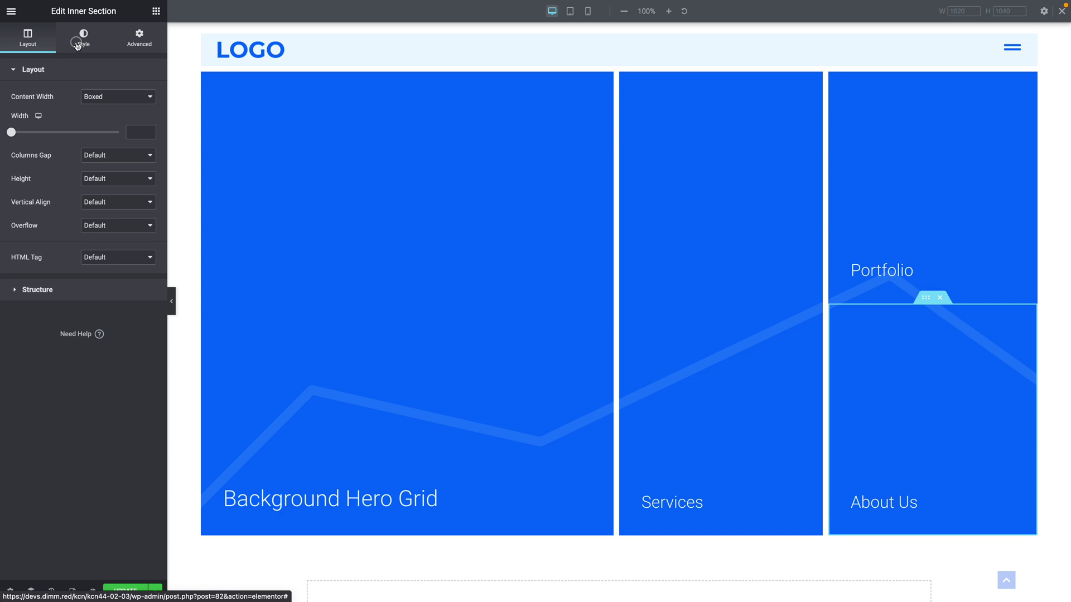
{"action": "left_click", "coordinate": [77, 45]}
{"action": "left_click", "coordinate": [22, 179]}
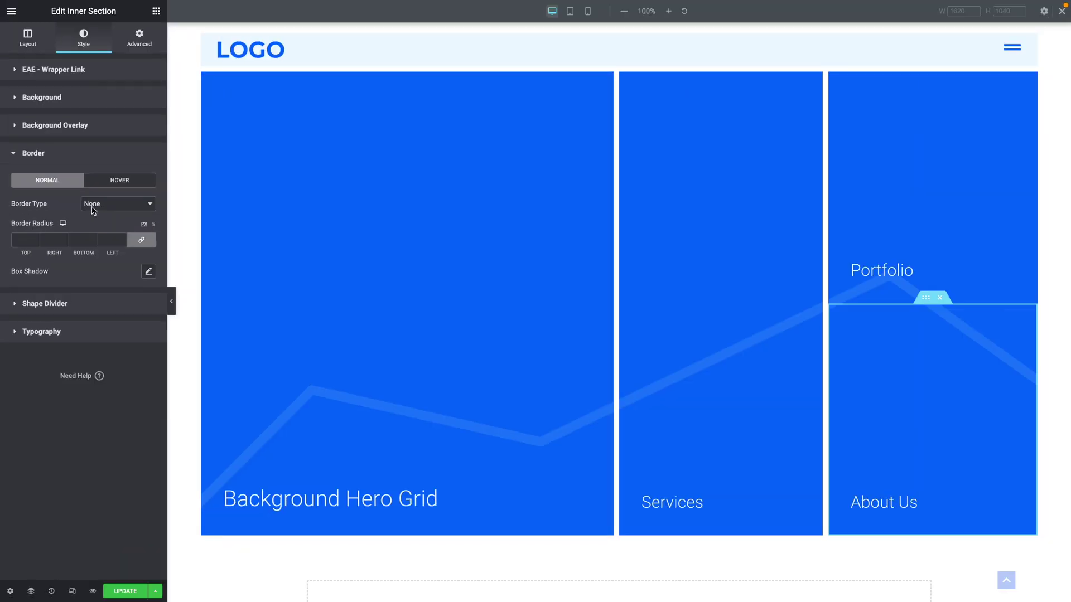
{"action": "left_click", "coordinate": [94, 207]}
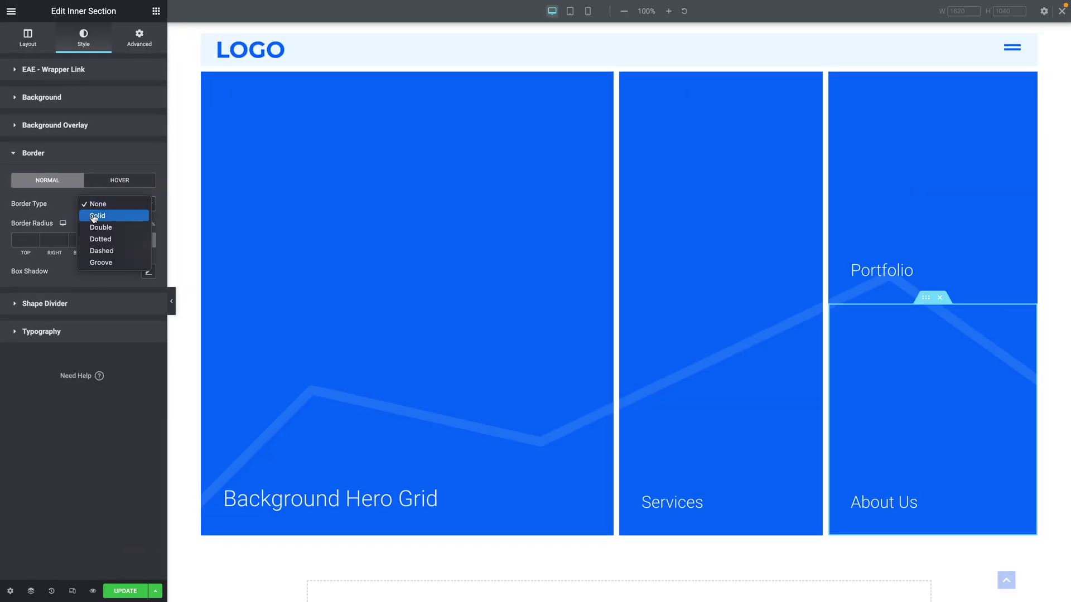
{"action": "left_click", "coordinate": [96, 217]}
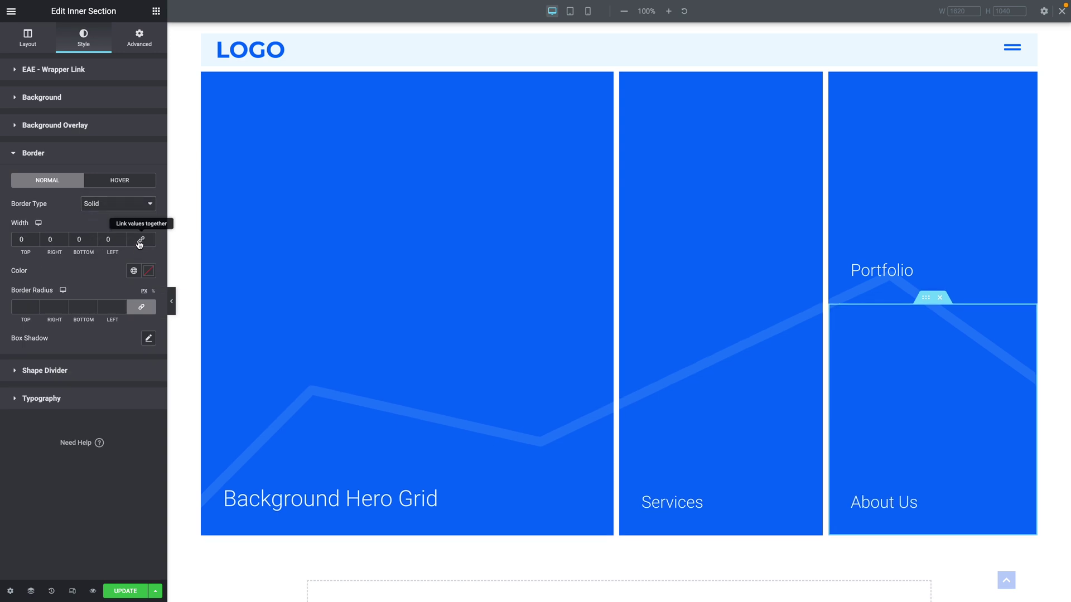
{"action": "left_click", "coordinate": [16, 238]}
{"action": "type", "text": "1"}
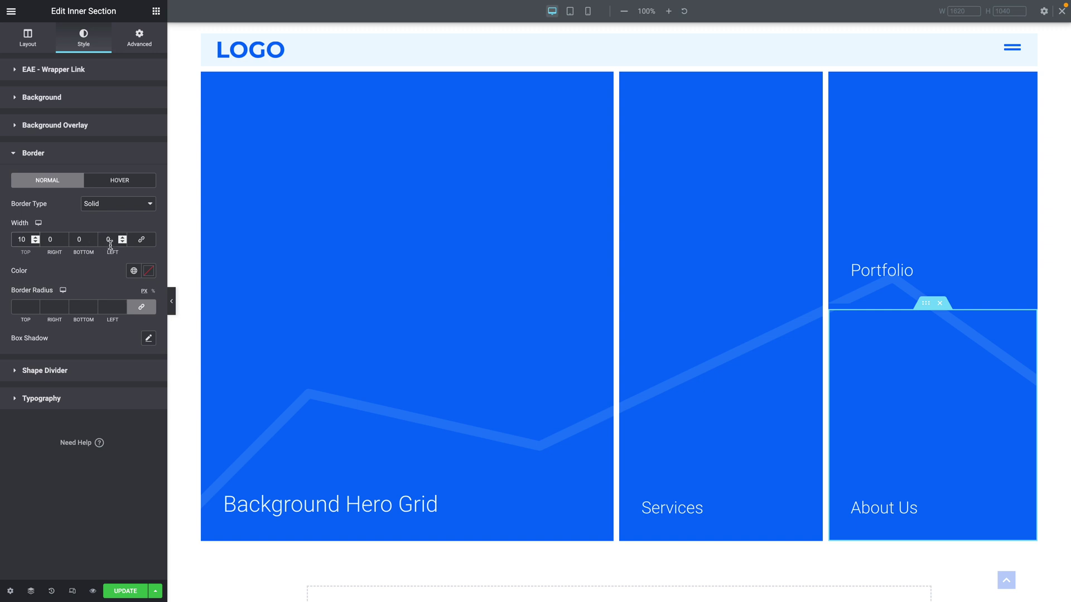
{"action": "left_click", "coordinate": [148, 271]}
{"action": "type", "text": "#FFFFFF"}
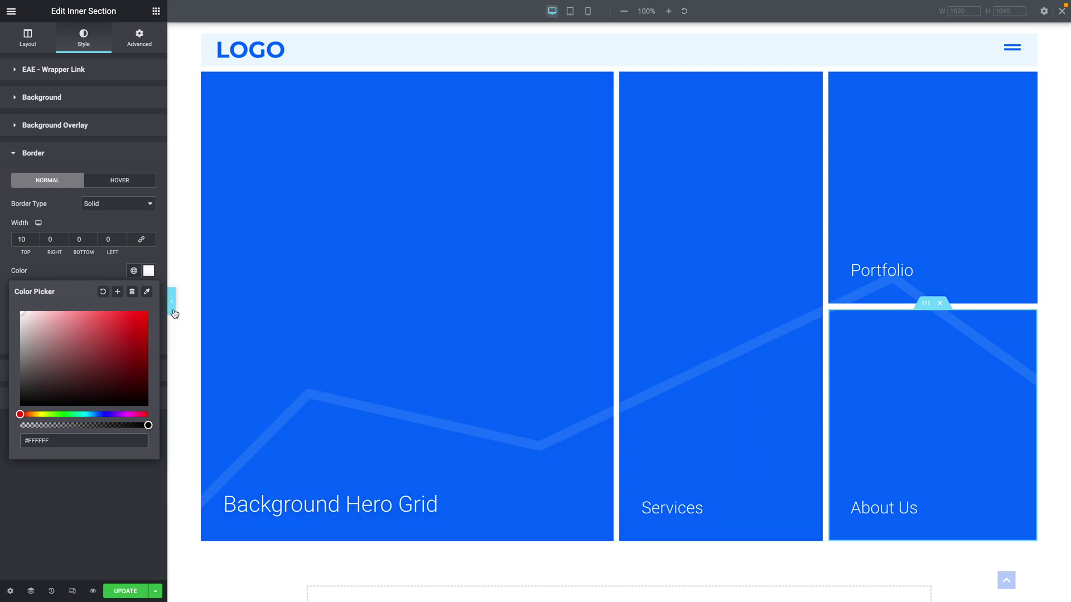
{"action": "left_click", "coordinate": [173, 312]}
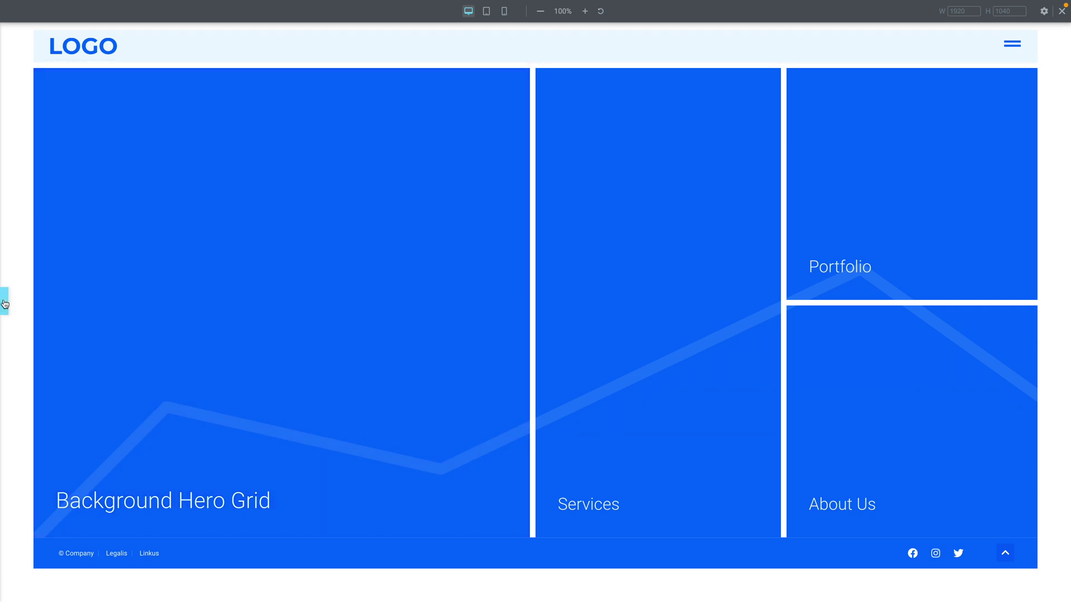
{"action": "left_click", "coordinate": [4, 303]}
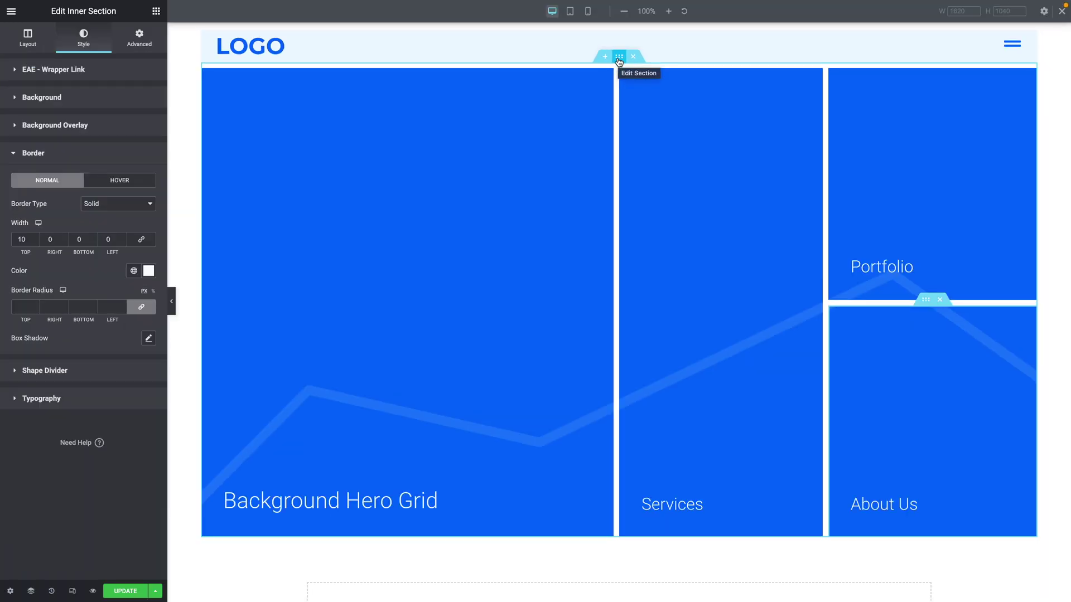
Set the hero section's bottom margin to 10 px, update the page, and preview the gap above the footer.
{"action": "left_click", "coordinate": [619, 58]}
{"action": "left_click", "coordinate": [139, 35]}
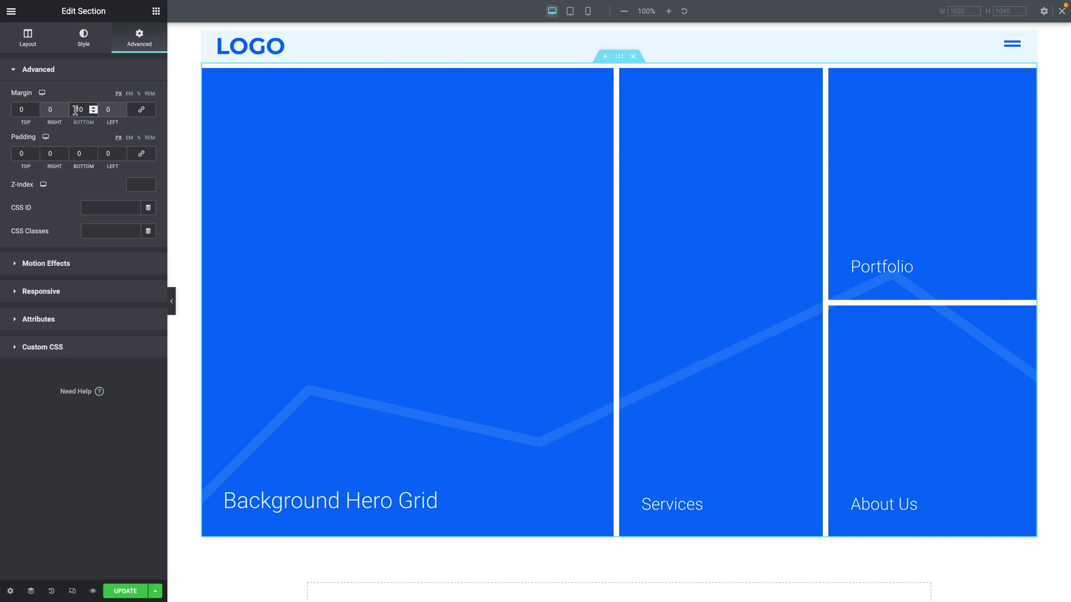
{"action": "left_click", "coordinate": [123, 596]}
{"action": "left_click", "coordinate": [171, 301]}
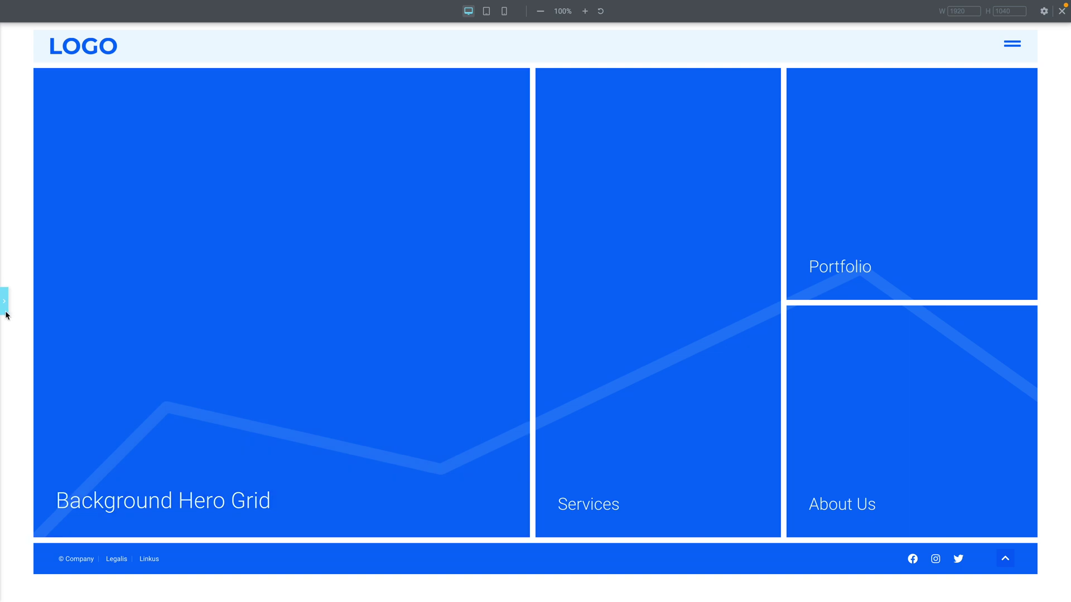
{"action": "left_click", "coordinate": [4, 301]}
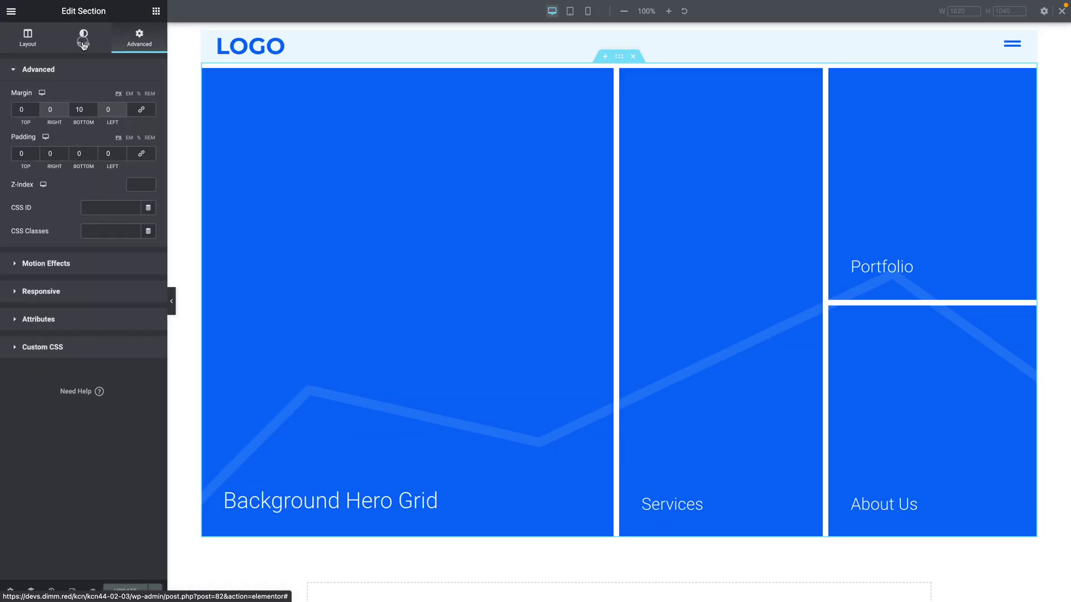
{"action": "left_click", "coordinate": [83, 46]}
{"action": "left_click", "coordinate": [42, 125]}
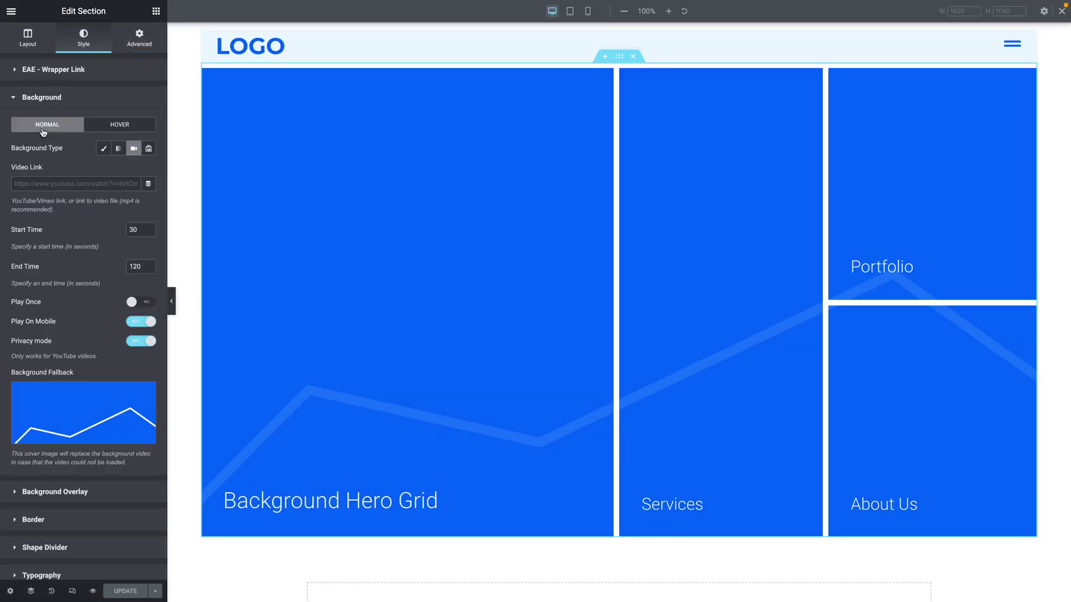
{"action": "left_click", "coordinate": [72, 183]}
{"action": "type", "text": "https://www.youtube.com/watch?v=IzWm8mOOpn0"}
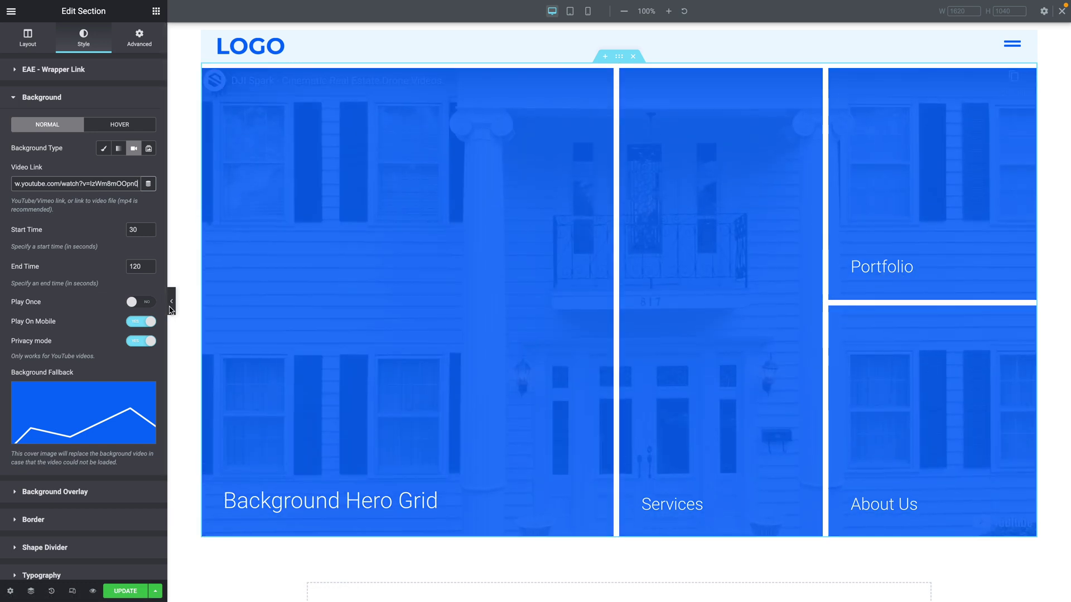
{"action": "left_click", "coordinate": [172, 309]}
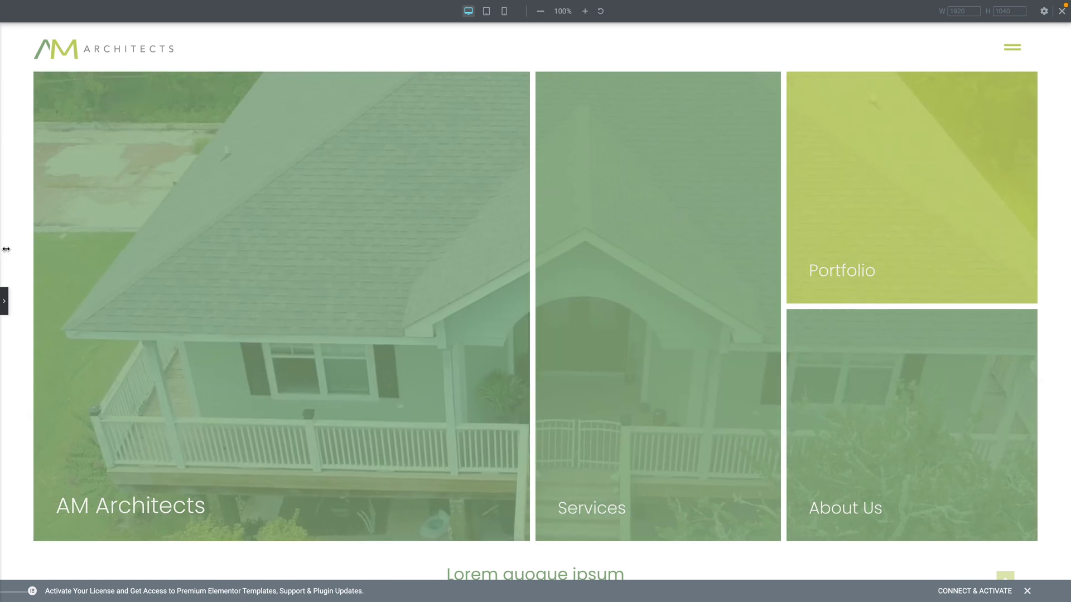
{"action": "left_click", "coordinate": [7, 300]}
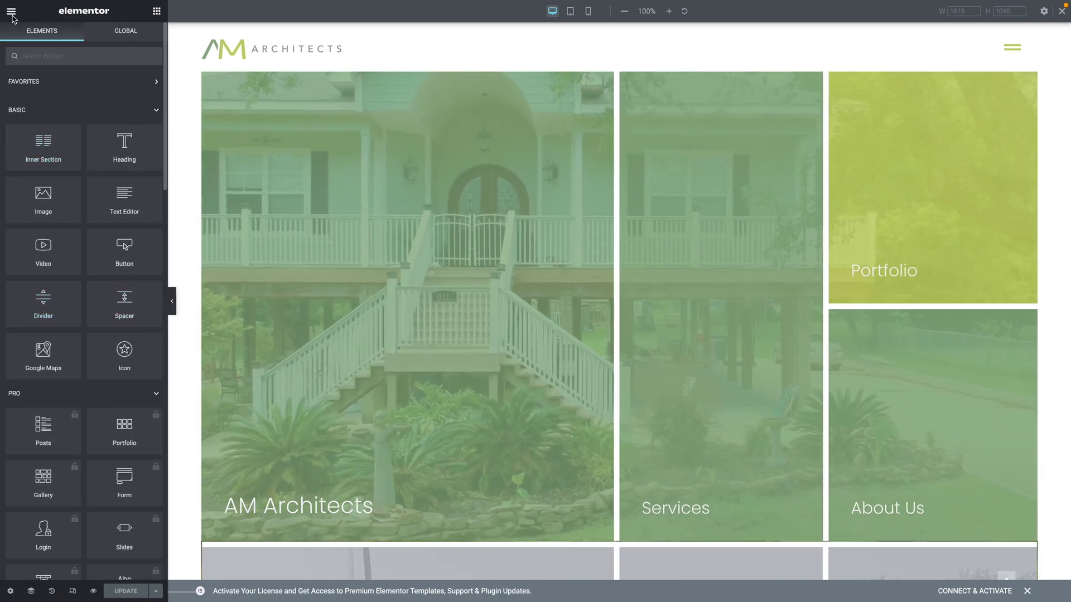
Review the site-wide global colors and the typography settings of the Primary global font in Site Settings.
{"action": "left_click", "coordinate": [11, 11]}
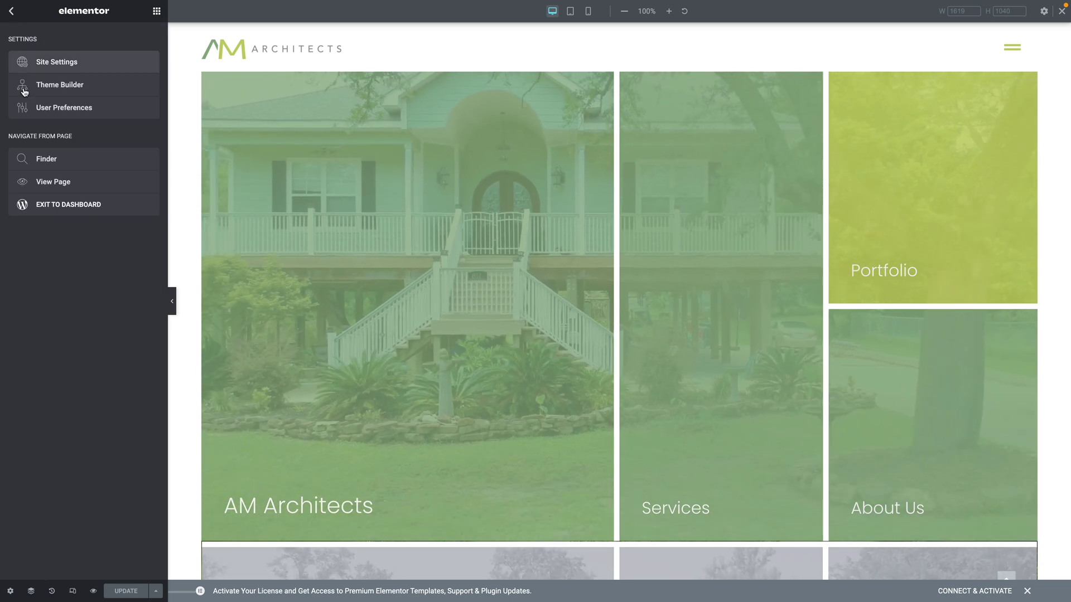
{"action": "left_click", "coordinate": [40, 62]}
{"action": "left_click", "coordinate": [40, 63]}
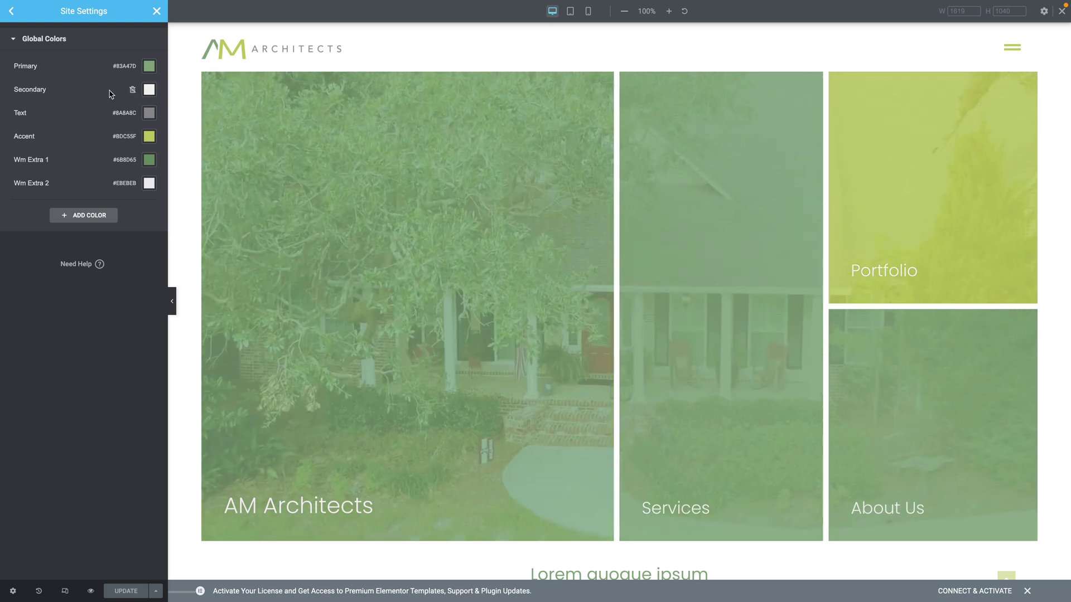
{"action": "mouse_move", "coordinate": [110, 165]}
{"action": "left_click", "coordinate": [9, 11]}
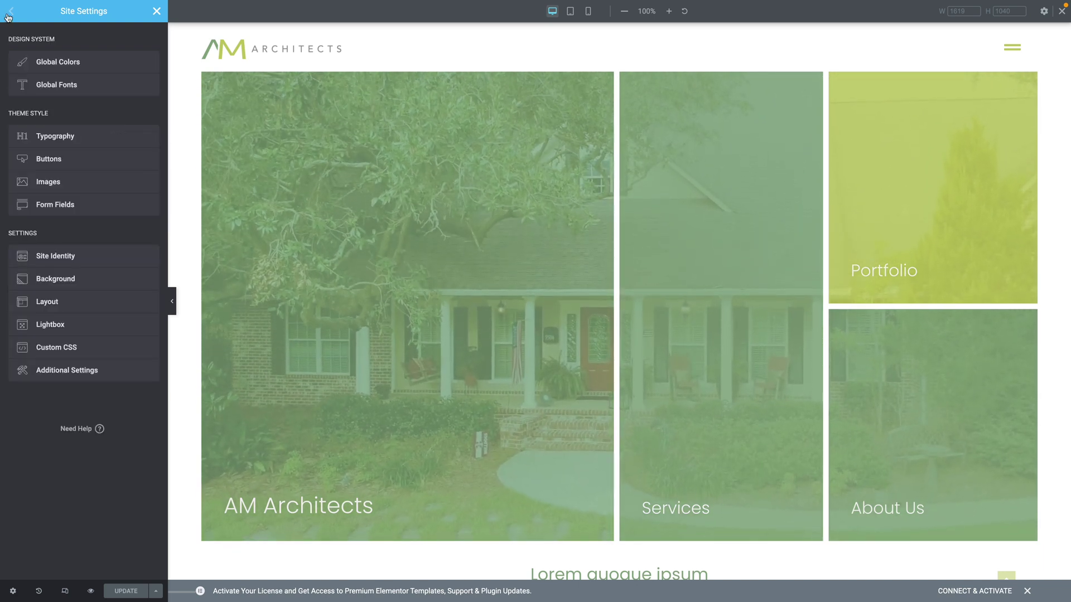
{"action": "left_click", "coordinate": [36, 82]}
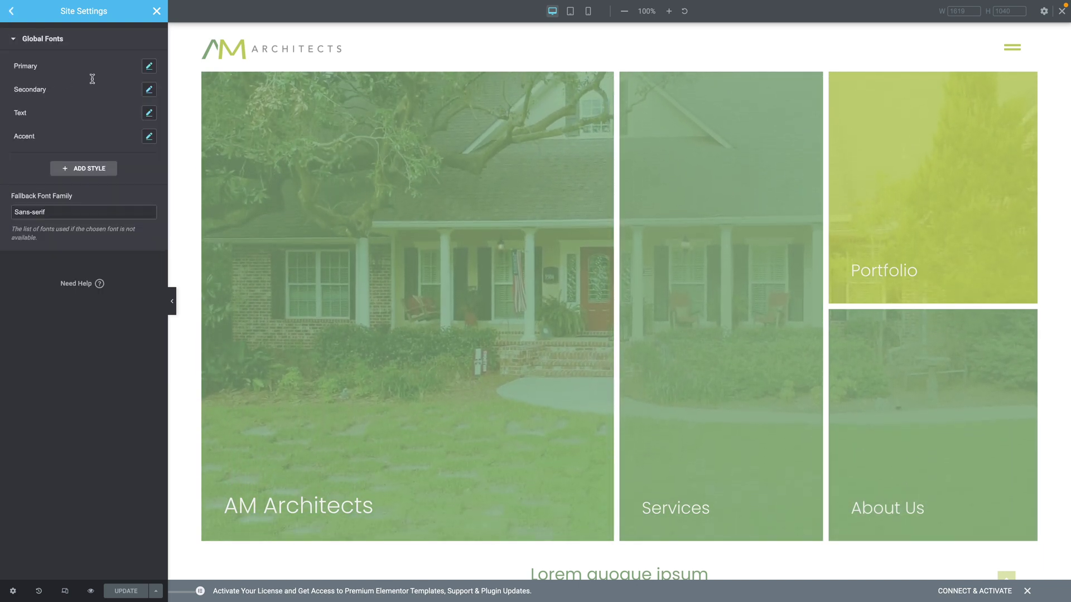
{"action": "left_click", "coordinate": [149, 66]}
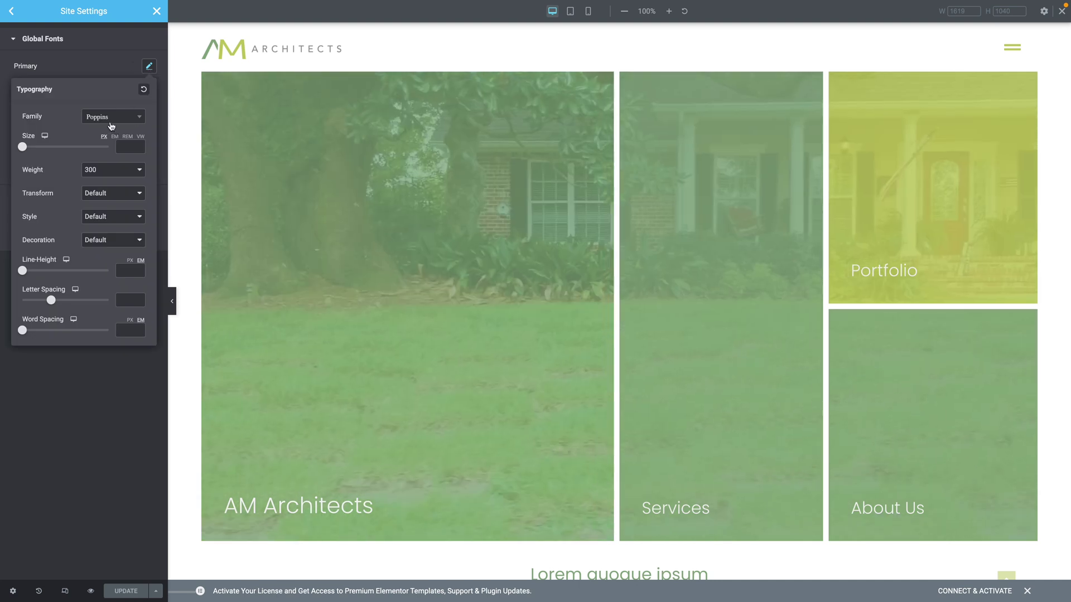
{"action": "left_click", "coordinate": [112, 67]}
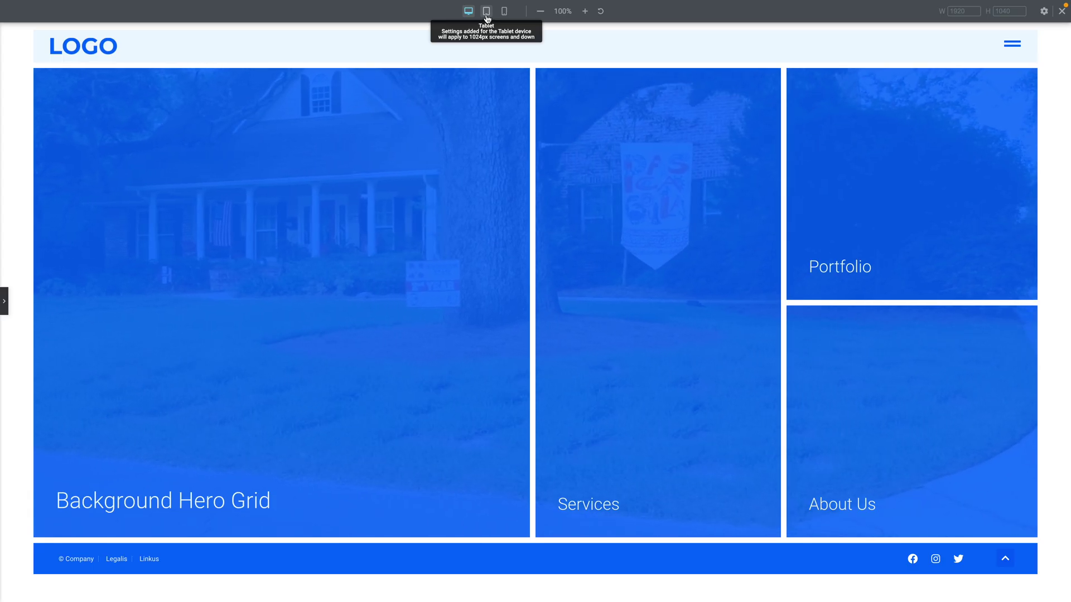
Preview the hero grid page in the tablet and mobile responsive views.
{"action": "left_click", "coordinate": [486, 12]}
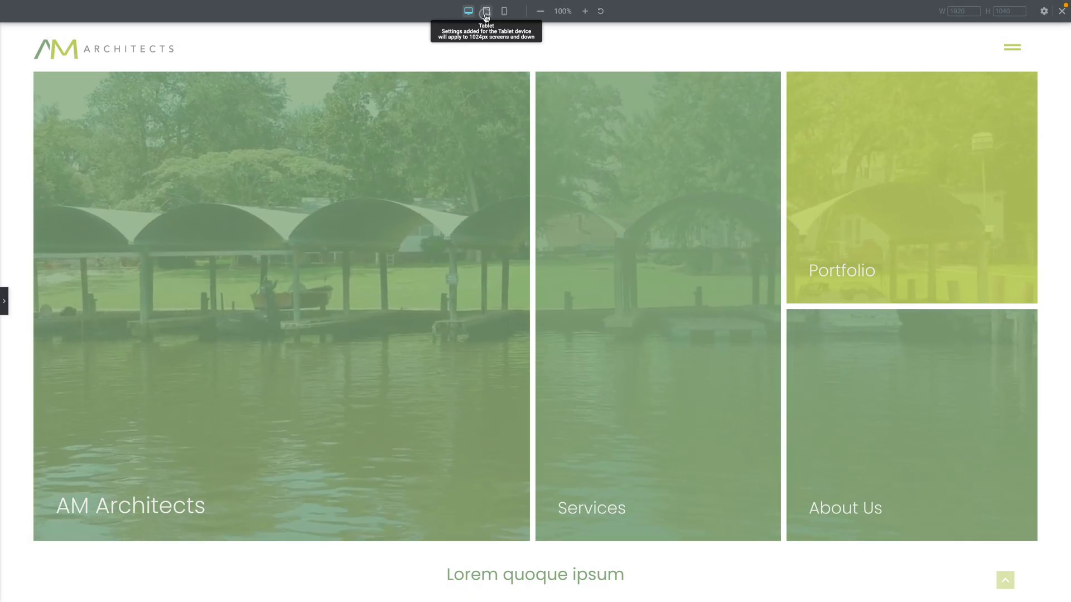
{"action": "left_click", "coordinate": [485, 13]}
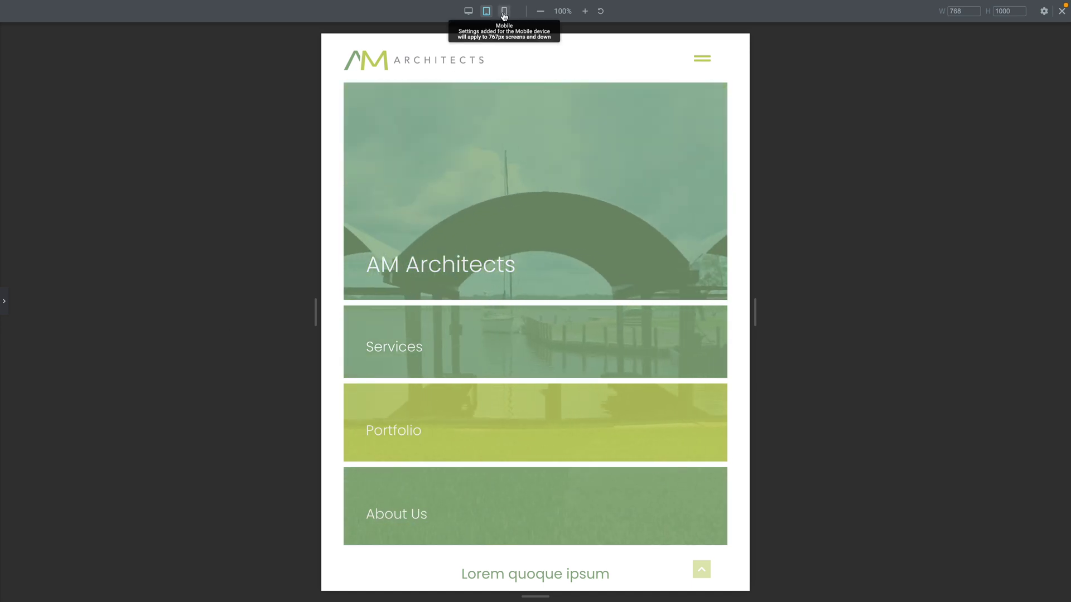
{"action": "left_click", "coordinate": [504, 12]}
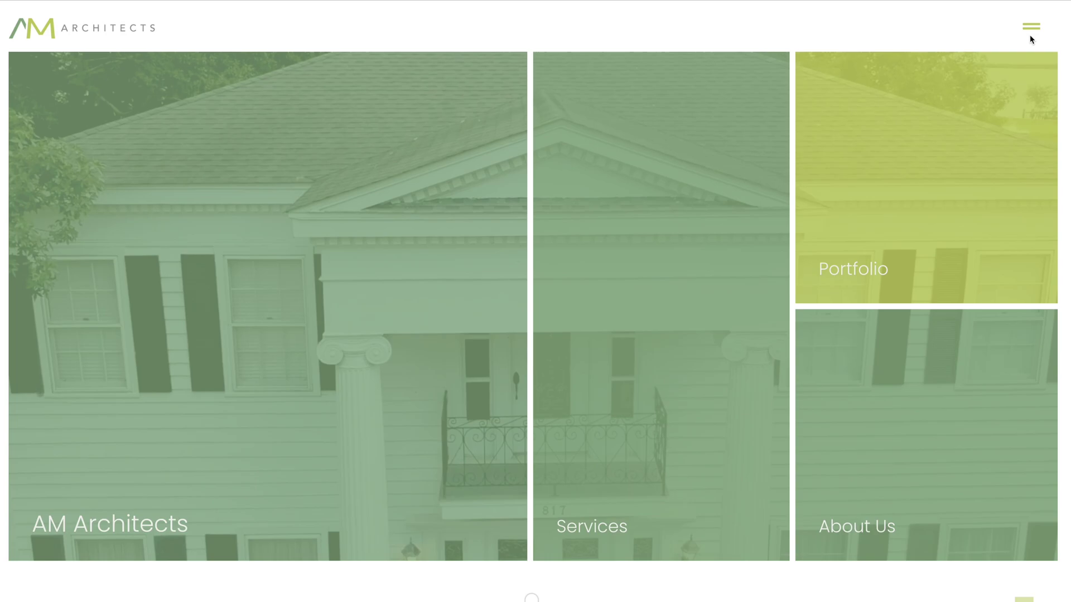
Open the full-screen navigation menu on the live home page, close it and reopen it to check its links.
{"action": "left_click", "coordinate": [1030, 29]}
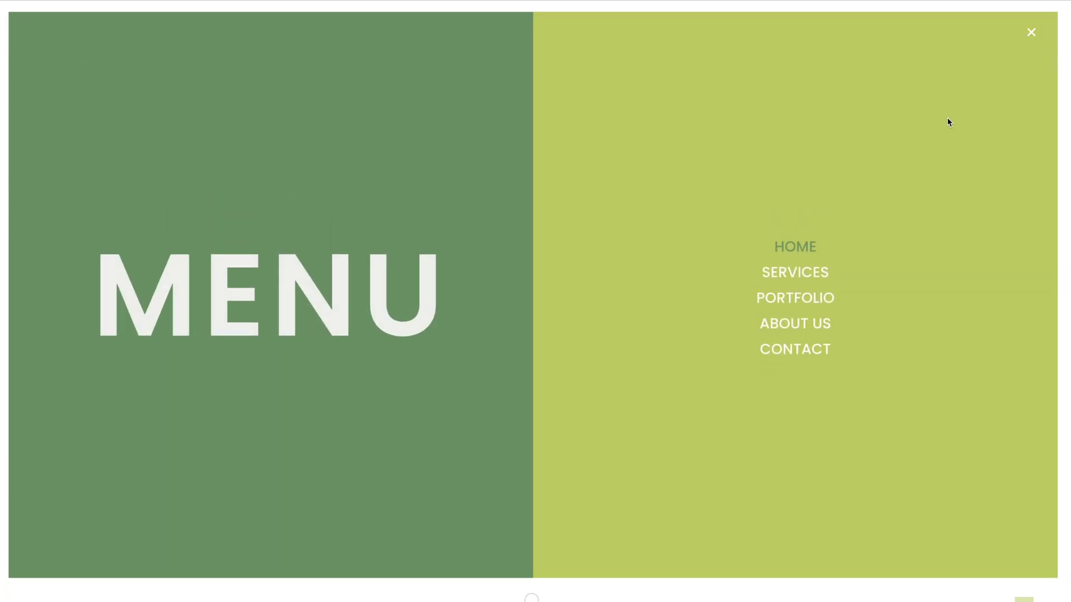
{"action": "left_click", "coordinate": [1031, 32]}
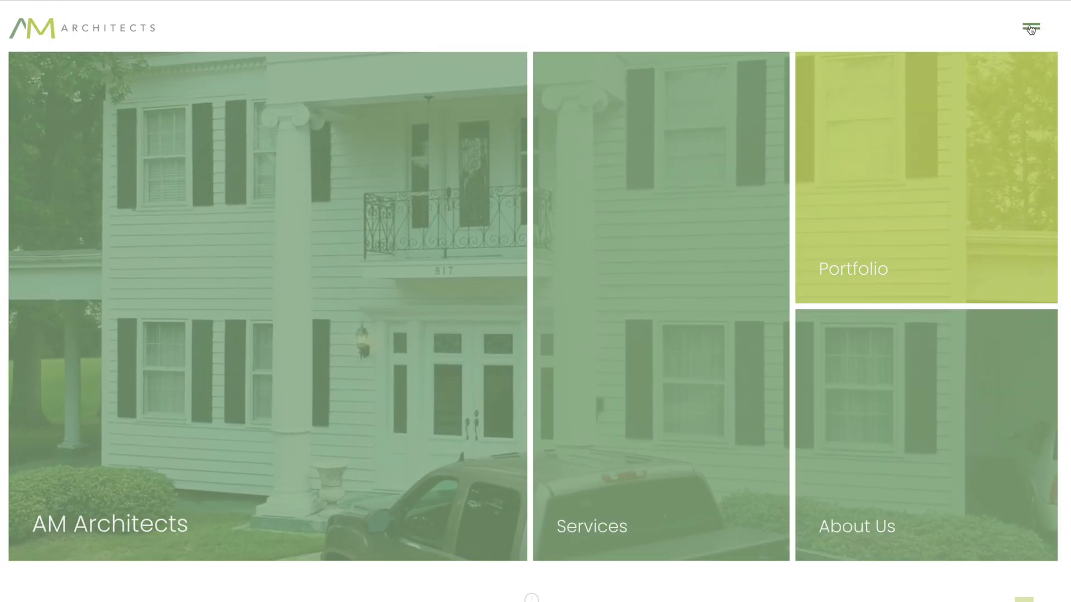
{"action": "left_click", "coordinate": [1031, 26]}
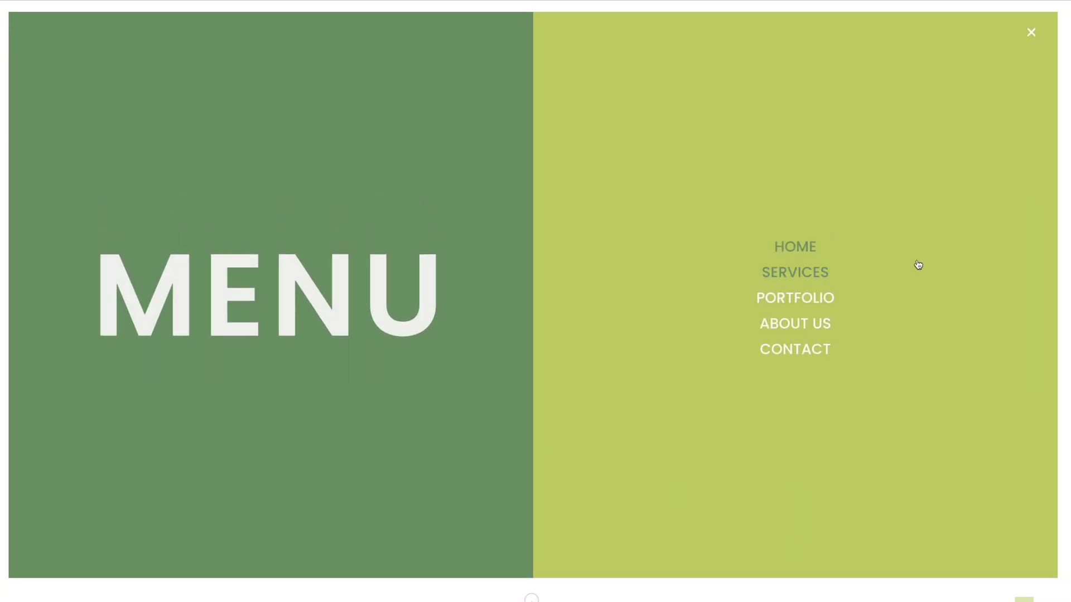